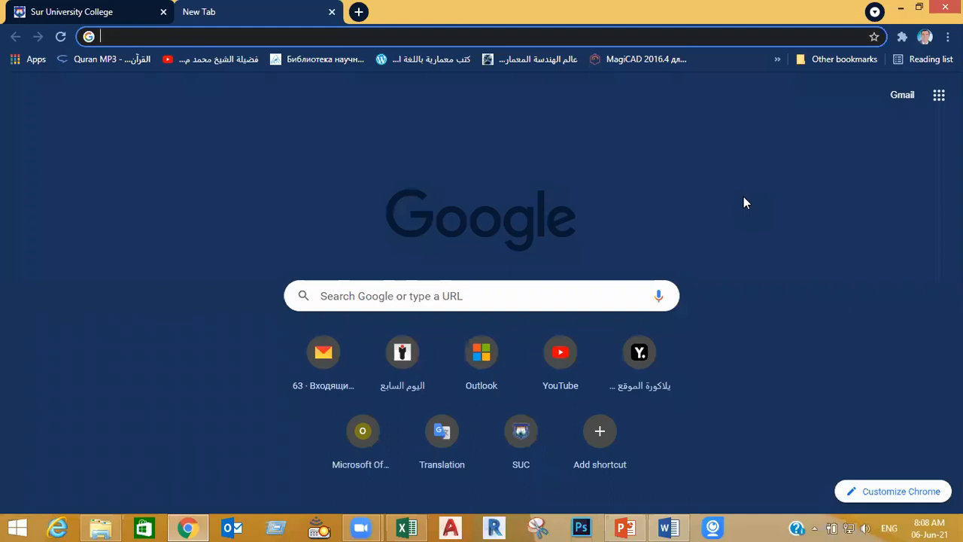
Search Google for "oman flag" and show the image results
click(410, 296)
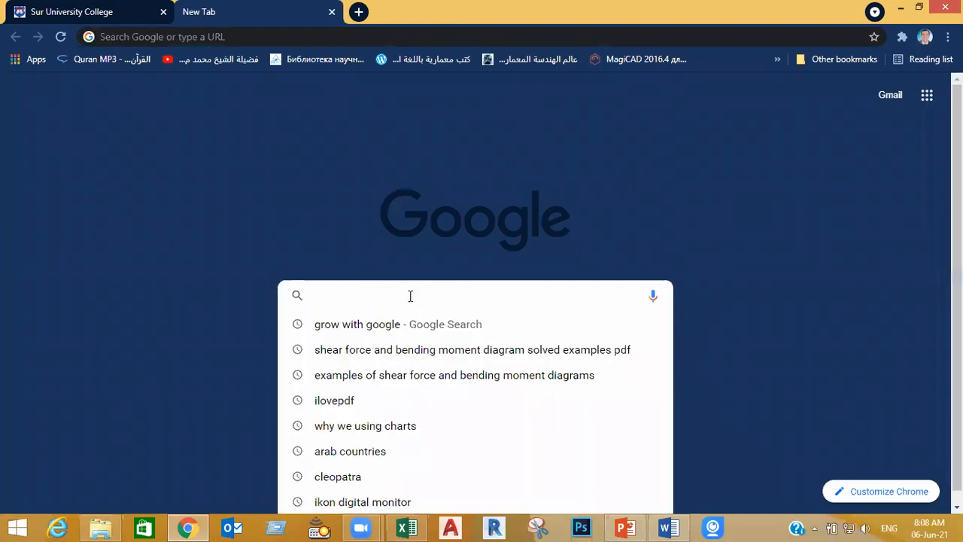
text(oman fl)
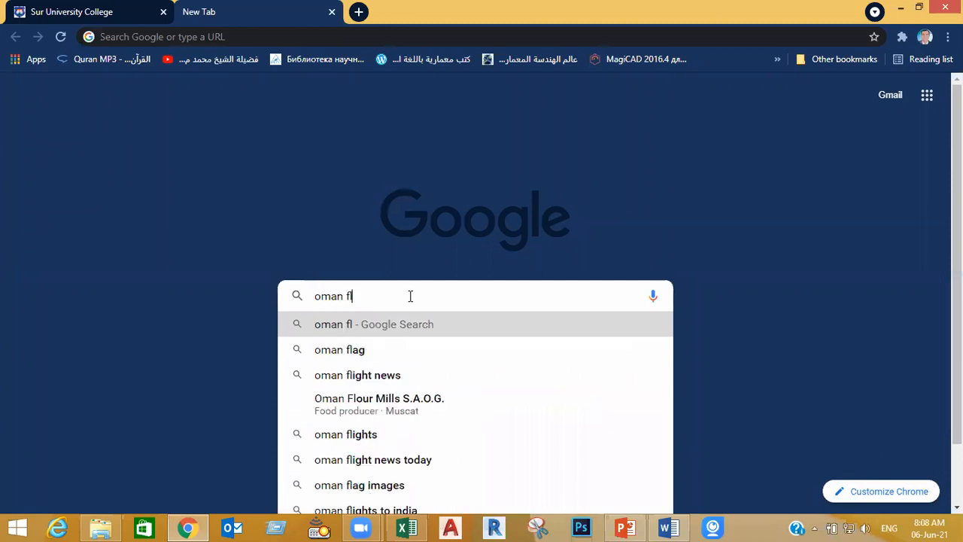
text(ag)
key(Return)
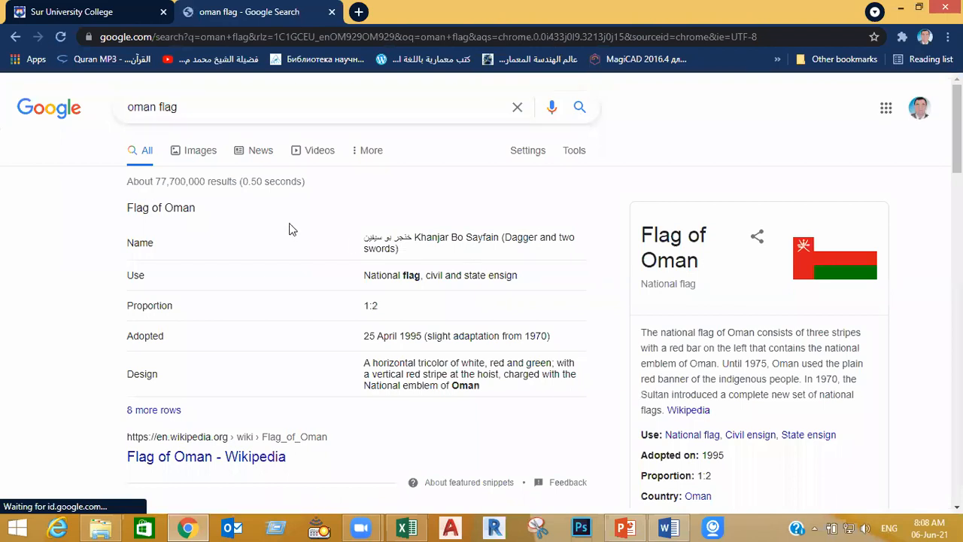
click(201, 153)
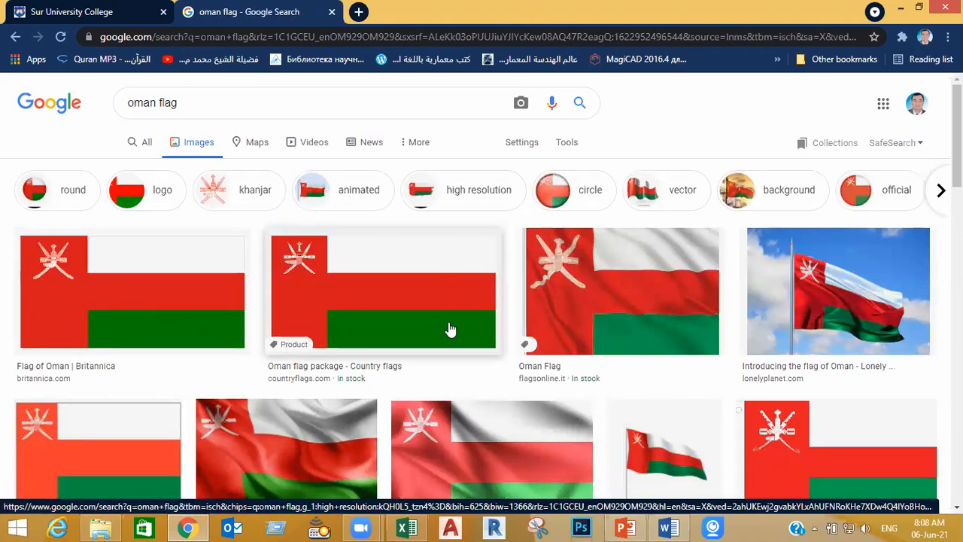
Show the image search filters and review the available Type and Color options
click(568, 145)
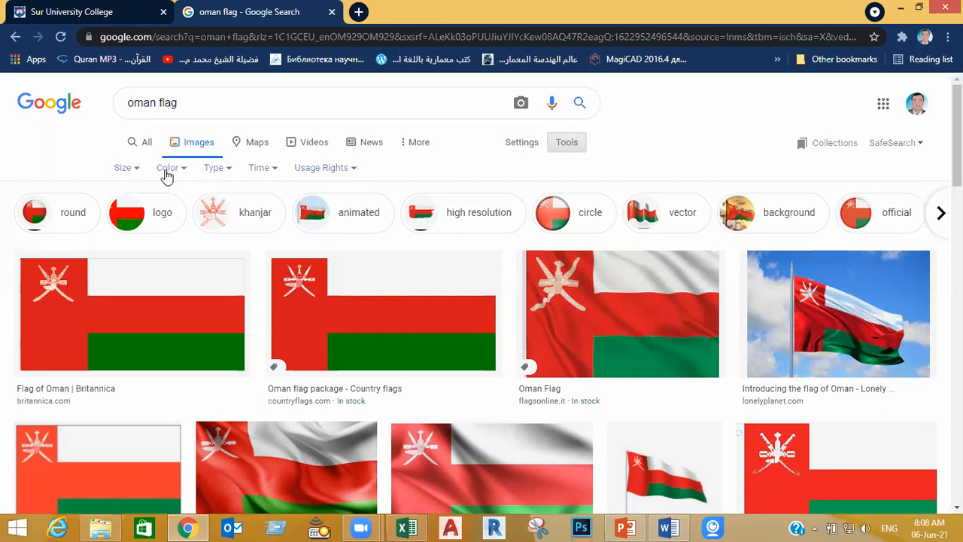
click(217, 168)
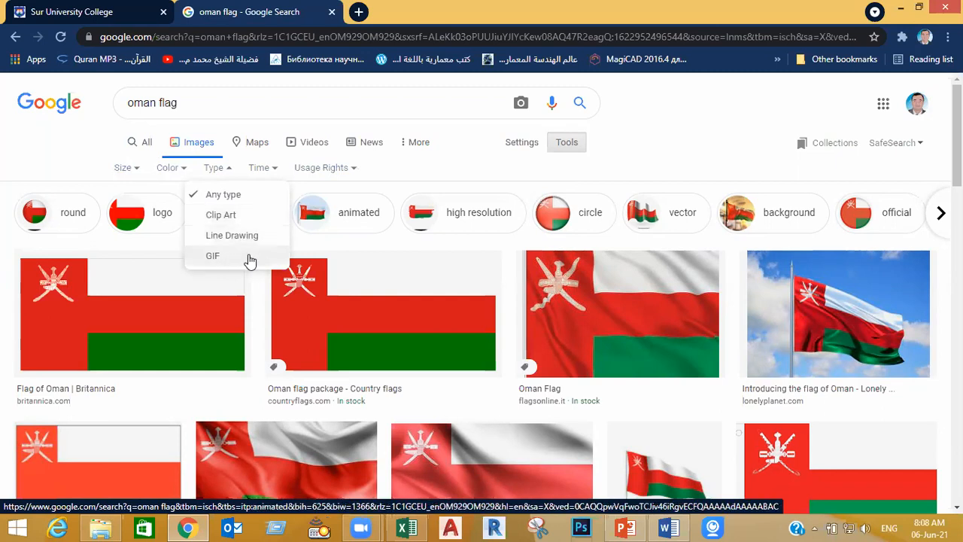
click(182, 168)
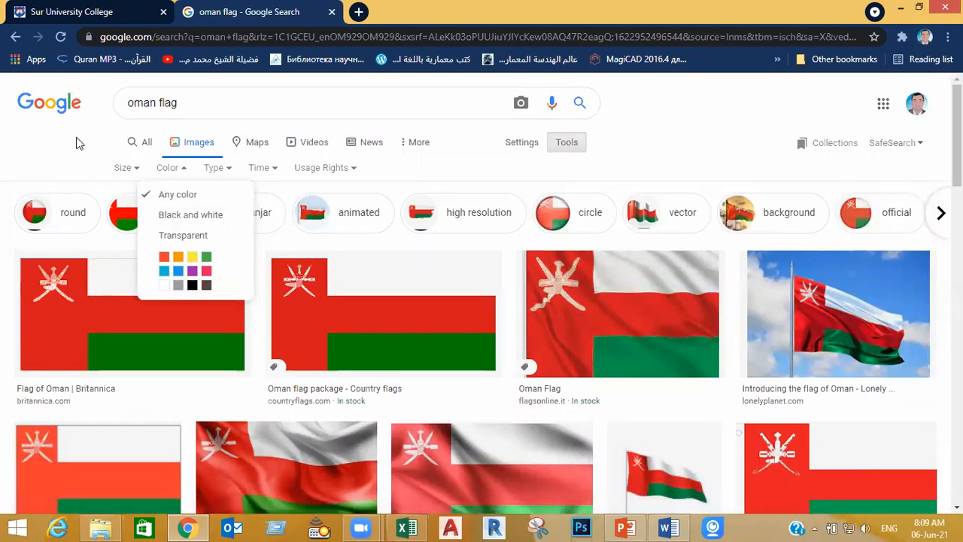
click(185, 172)
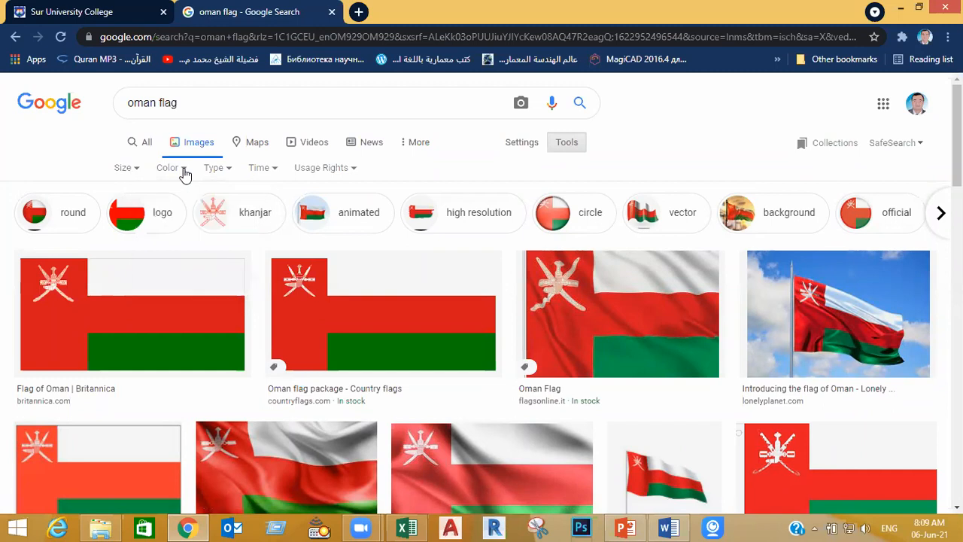
Filter the flag images to Large size and reset the size filter to Any size
click(137, 170)
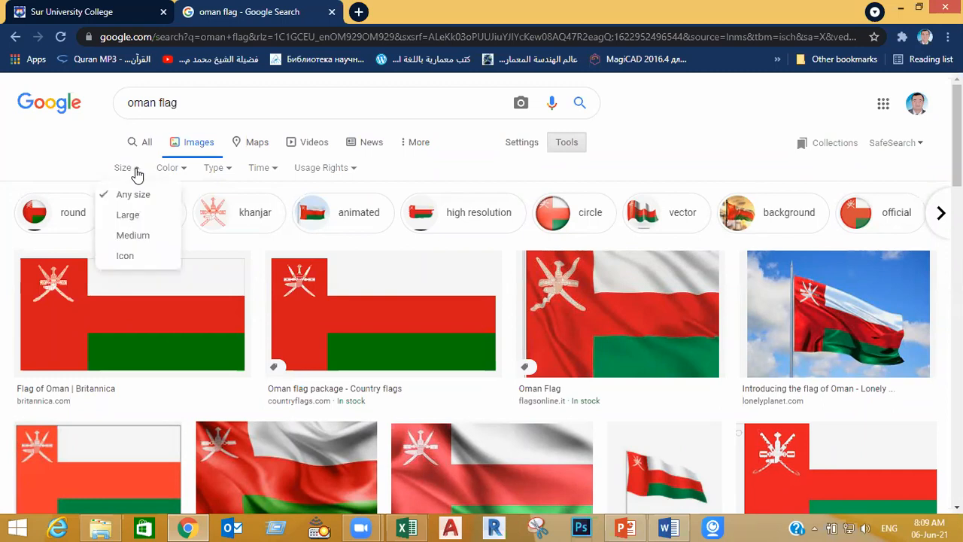
click(150, 222)
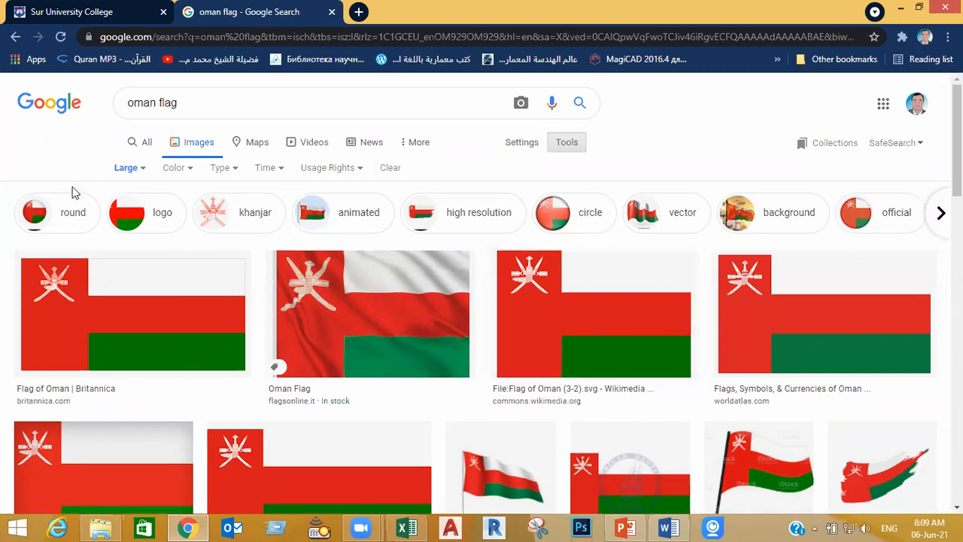
click(140, 169)
click(143, 195)
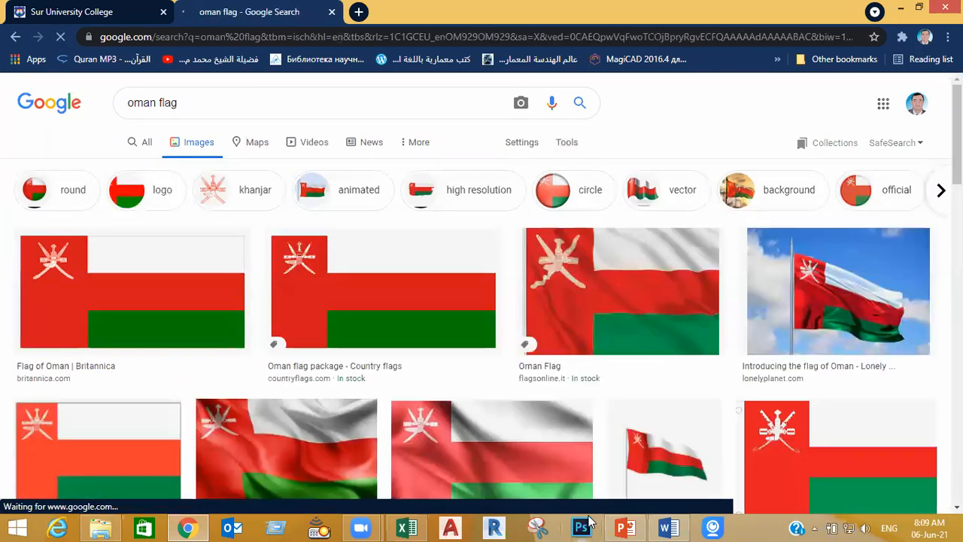
click(491, 438)
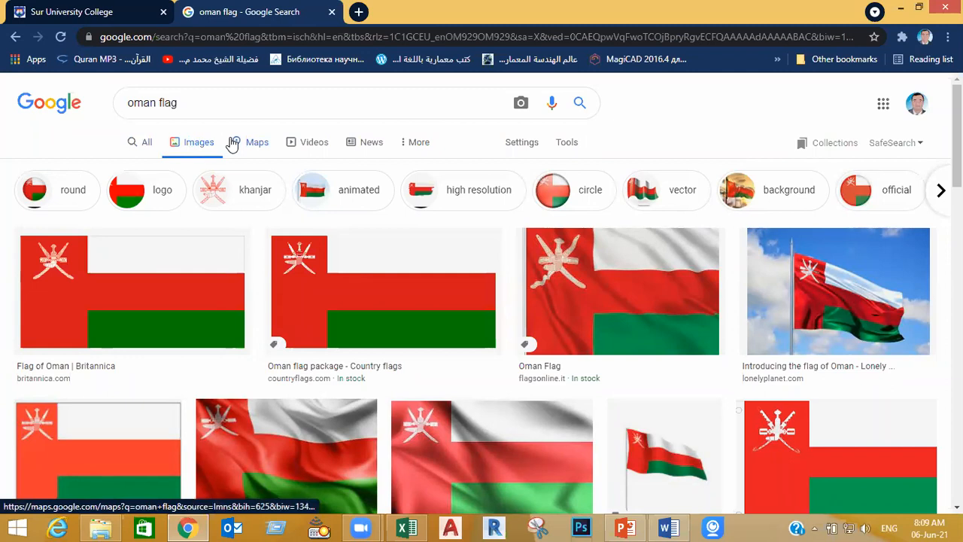
Show the filters available for all web results and return to the image results
click(147, 143)
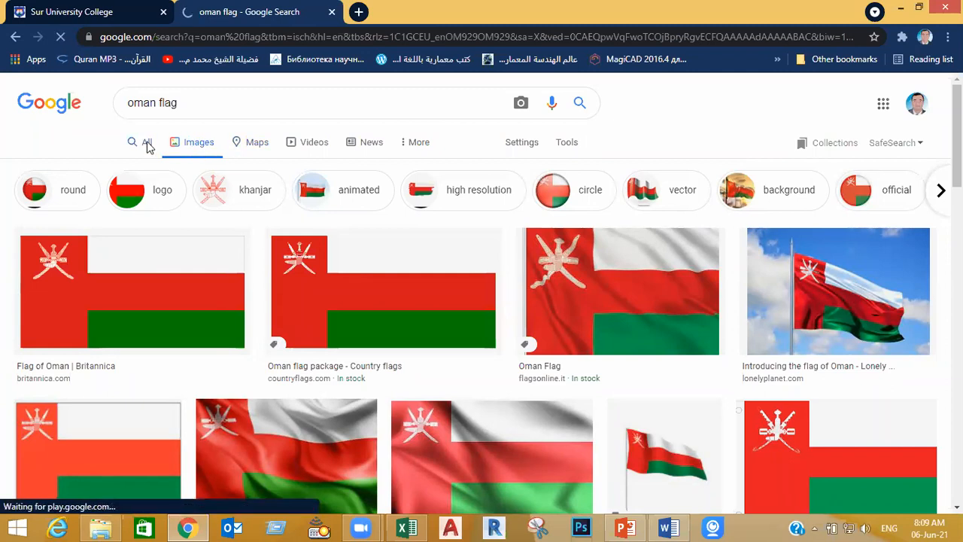
click(575, 150)
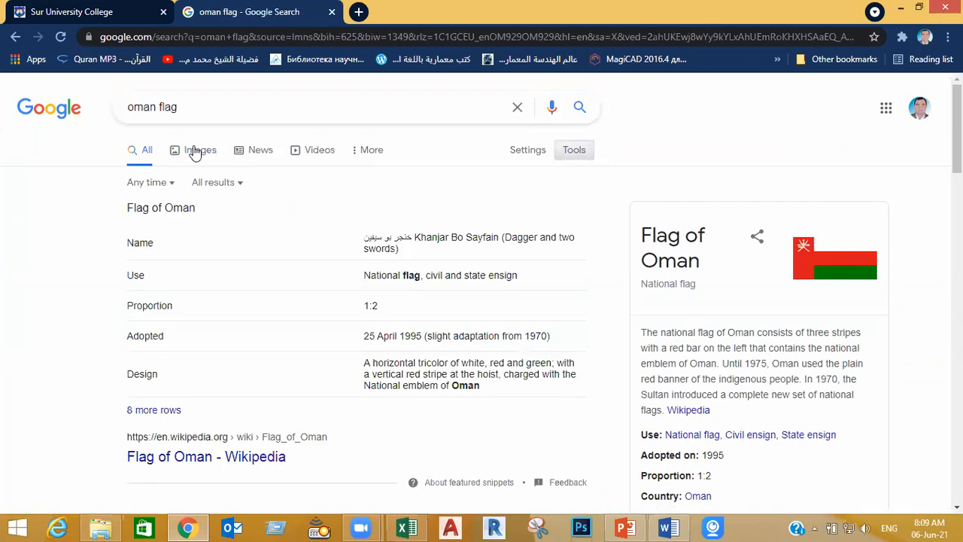
click(194, 152)
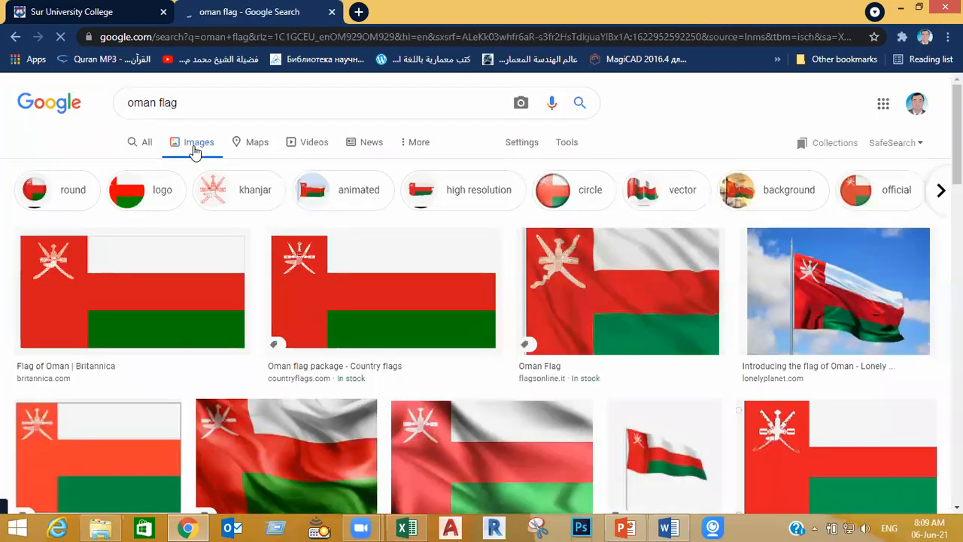
Restrict the Oman flag image results to Large size
click(562, 143)
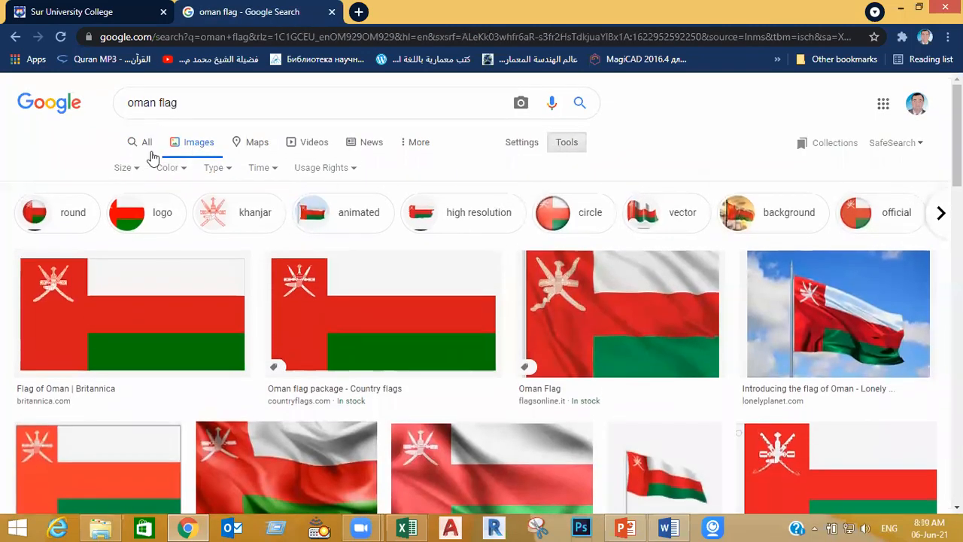
click(133, 171)
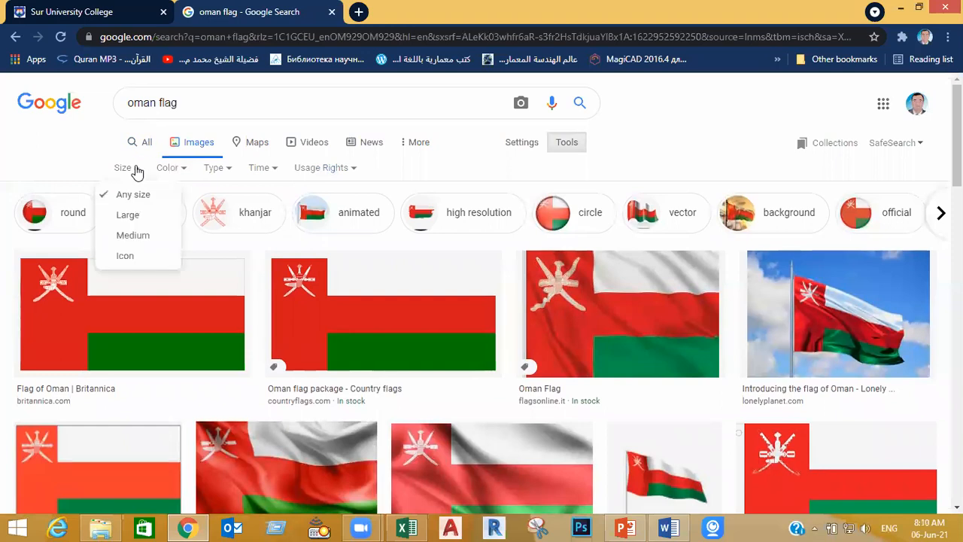
click(143, 217)
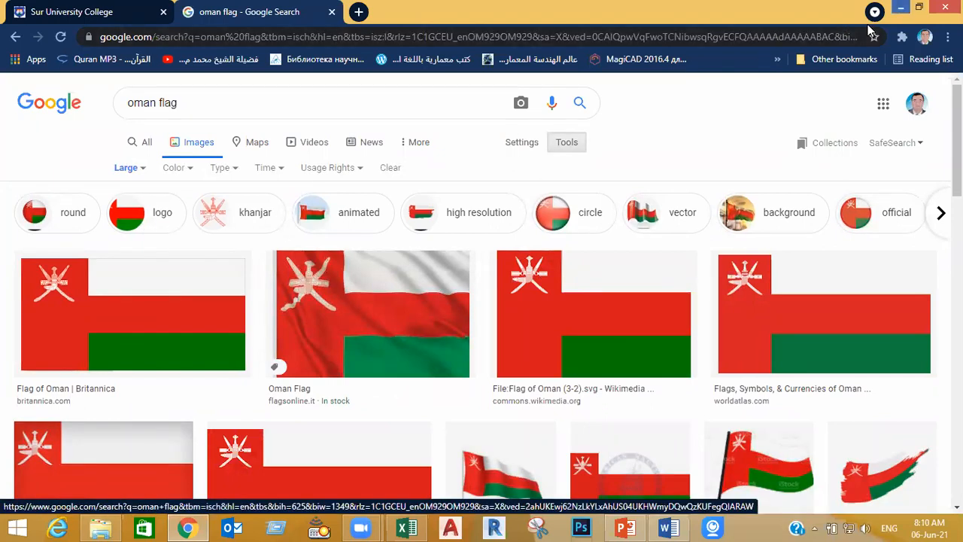
Switch to File Explorer and check the contents of the "01 column charts" and "02 pie charts" folders
click(900, 8)
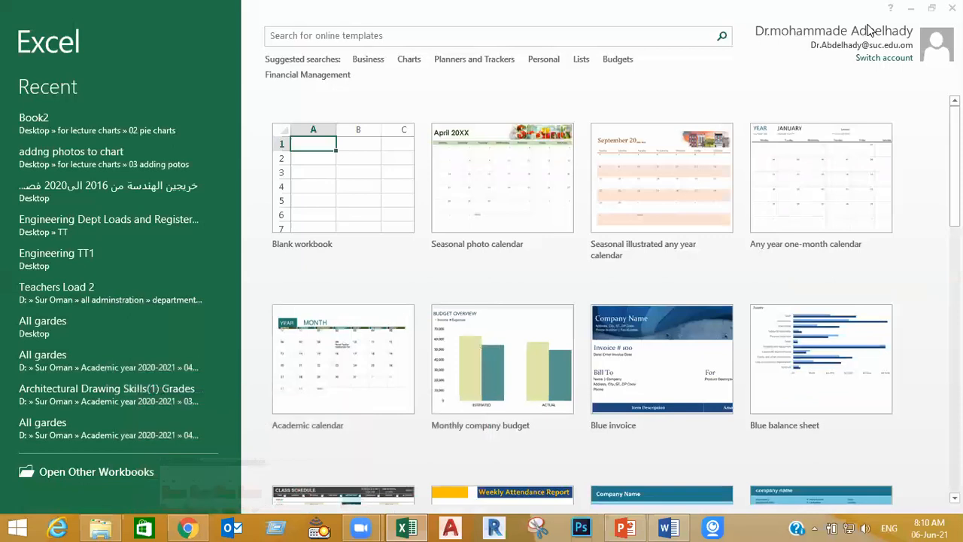
click(101, 527)
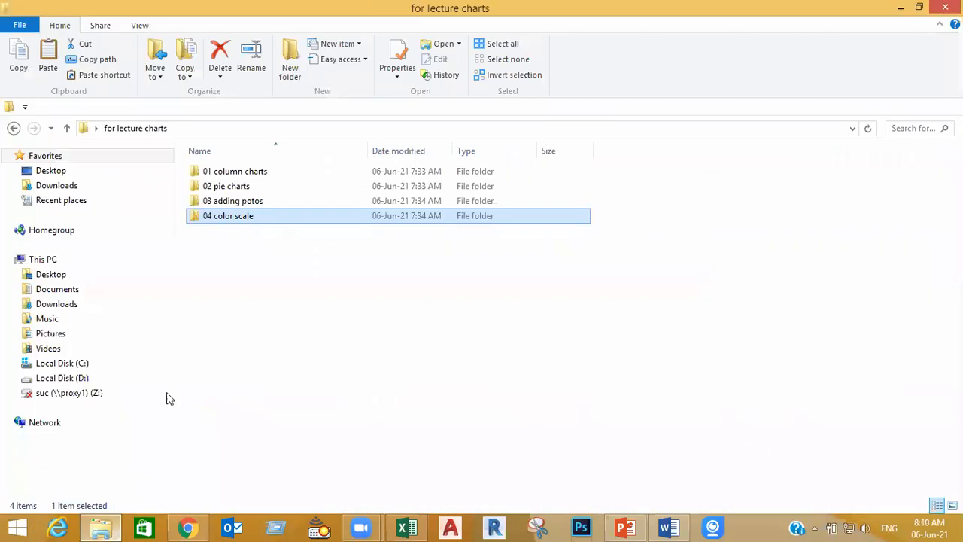
double_click(258, 173)
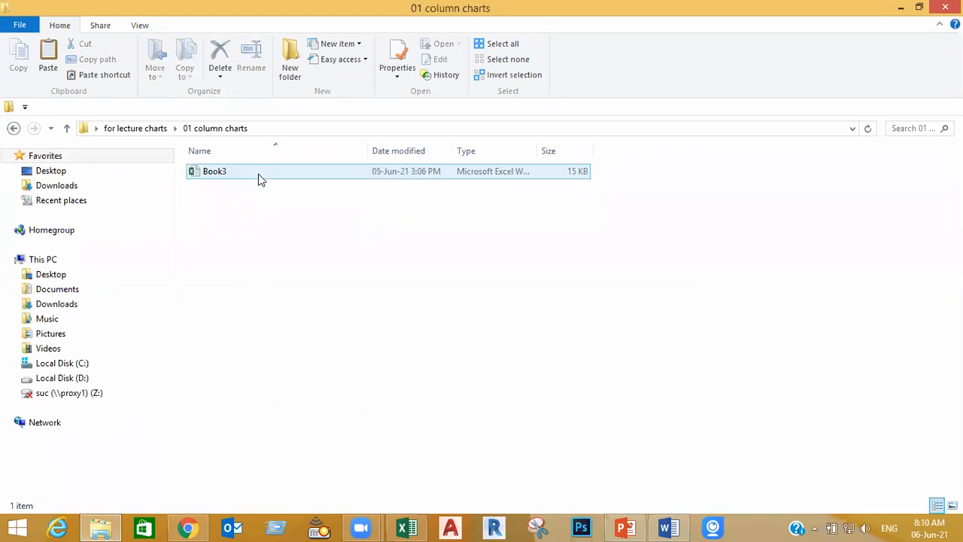
click(66, 128)
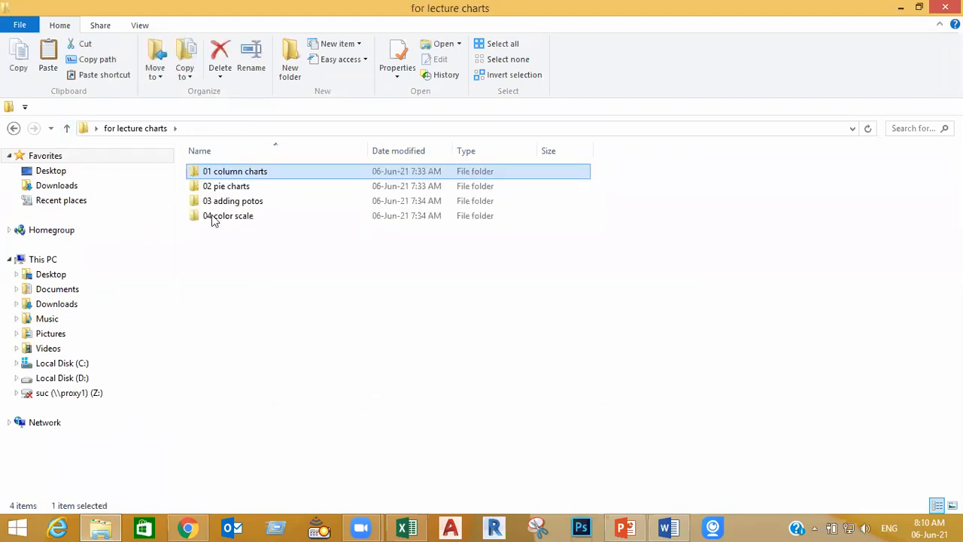
double_click(230, 192)
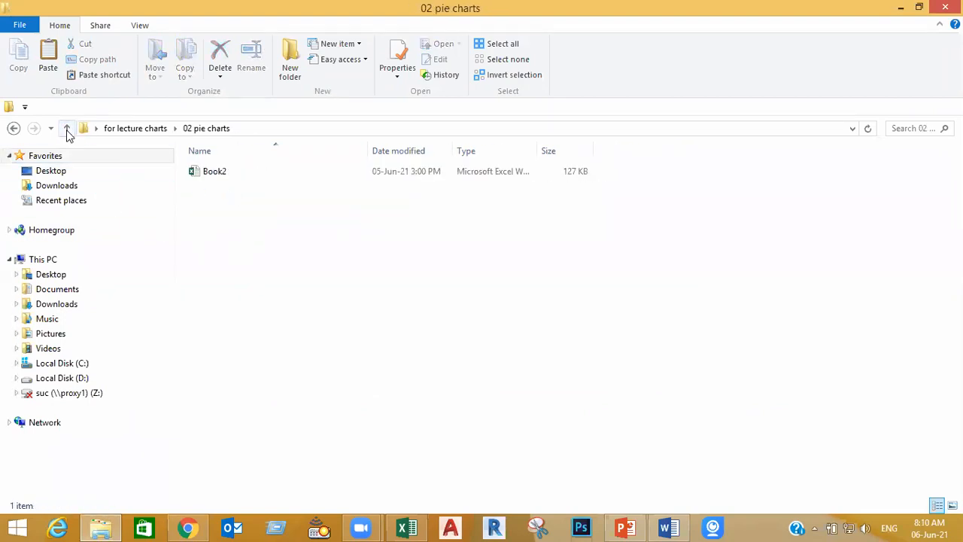
click(67, 128)
Open the flags folder inside "03 adding potos" and view the arab-league-member-flags map image
double_click(241, 202)
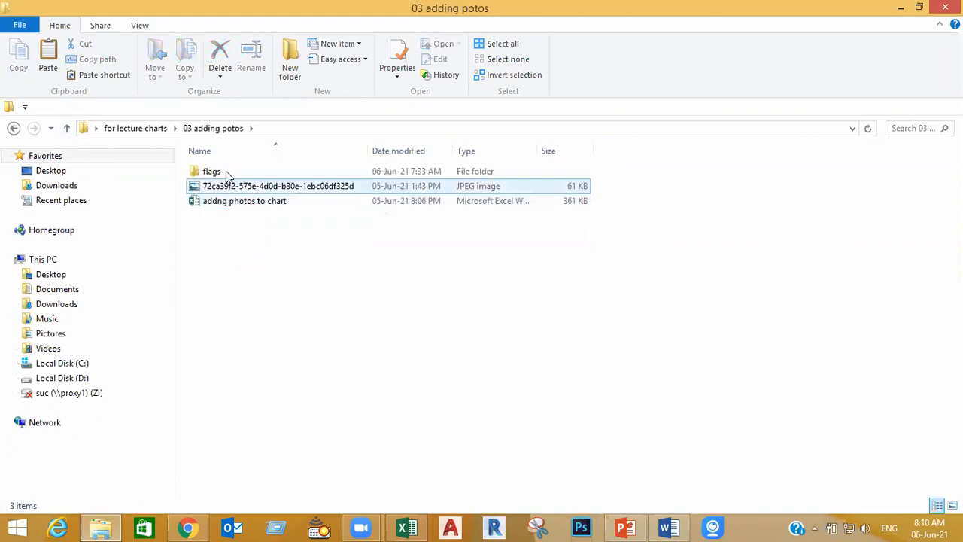
click(228, 174)
double_click(227, 175)
click(232, 216)
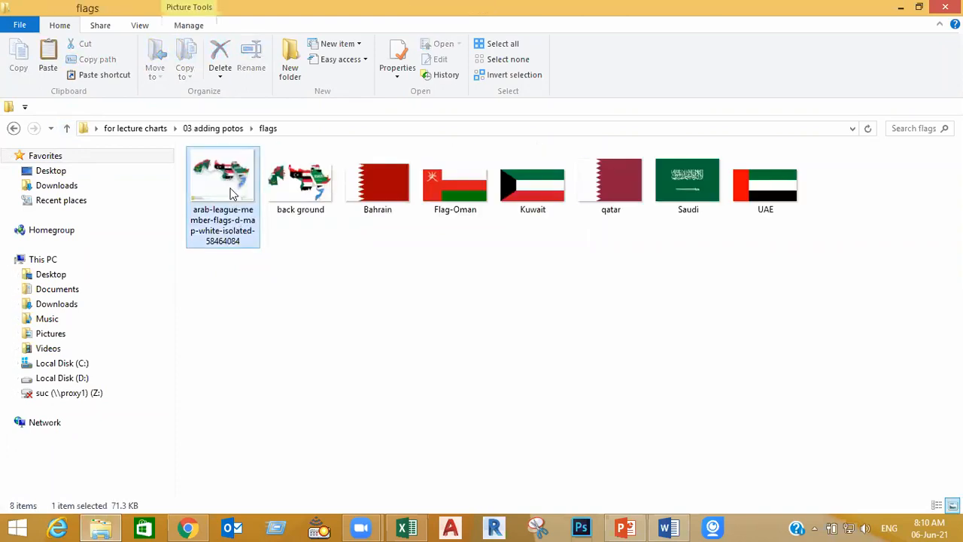
double_click(235, 218)
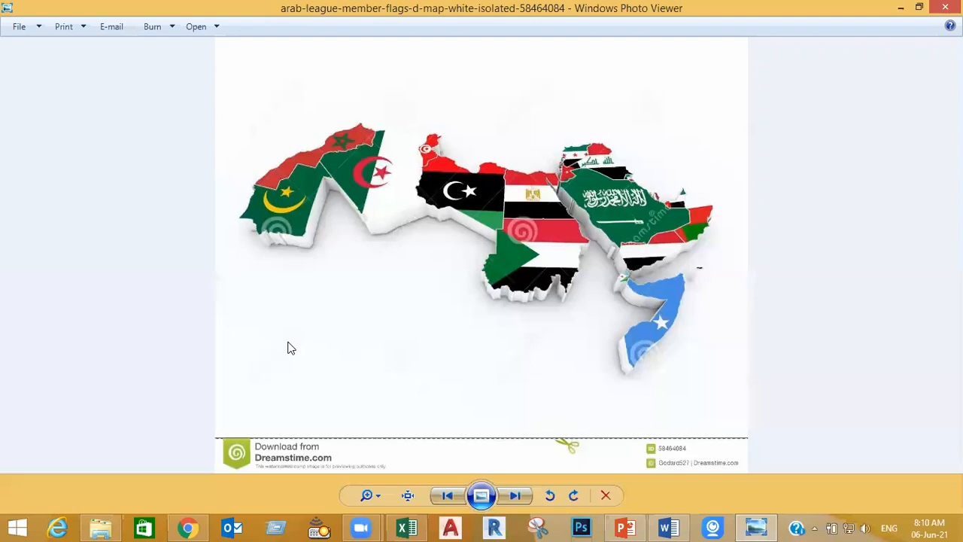
Browse through the remaining flag images in the folder and close the photo viewer
key(Right)
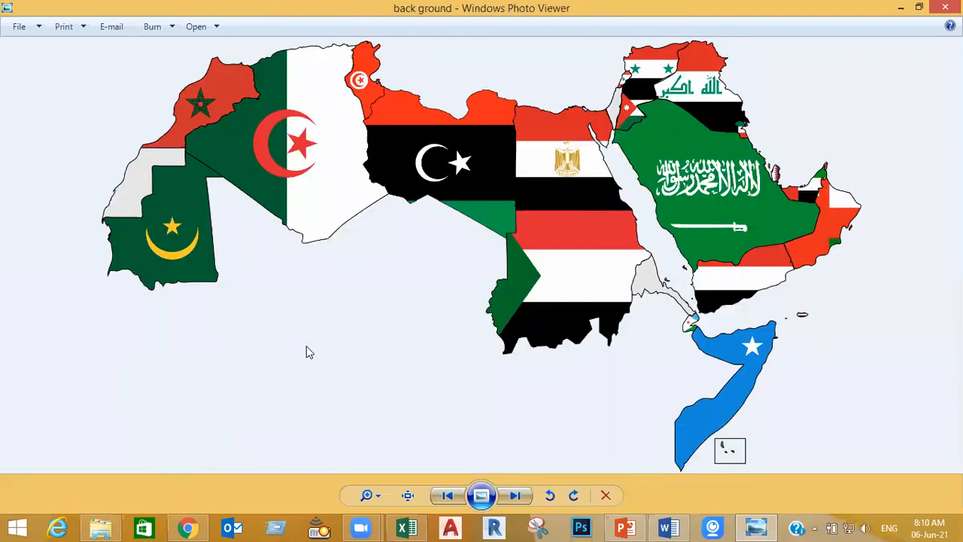
key(Right)
key(Right)
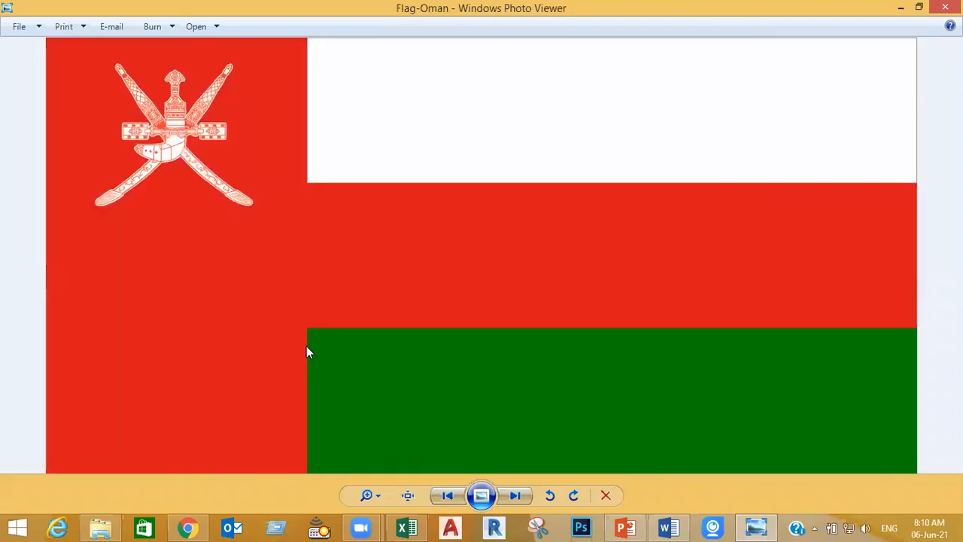
key(Right)
key(Right)
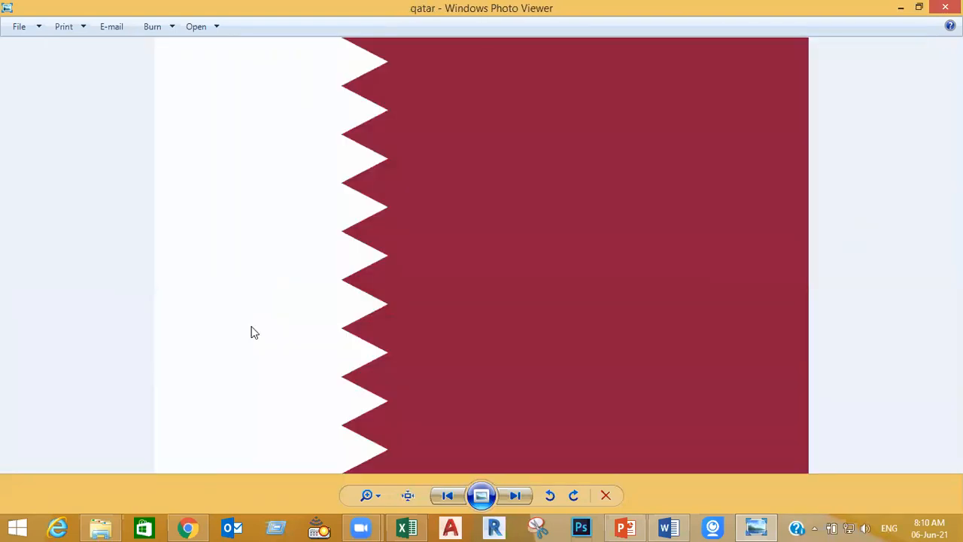
key(Right)
key(Right)
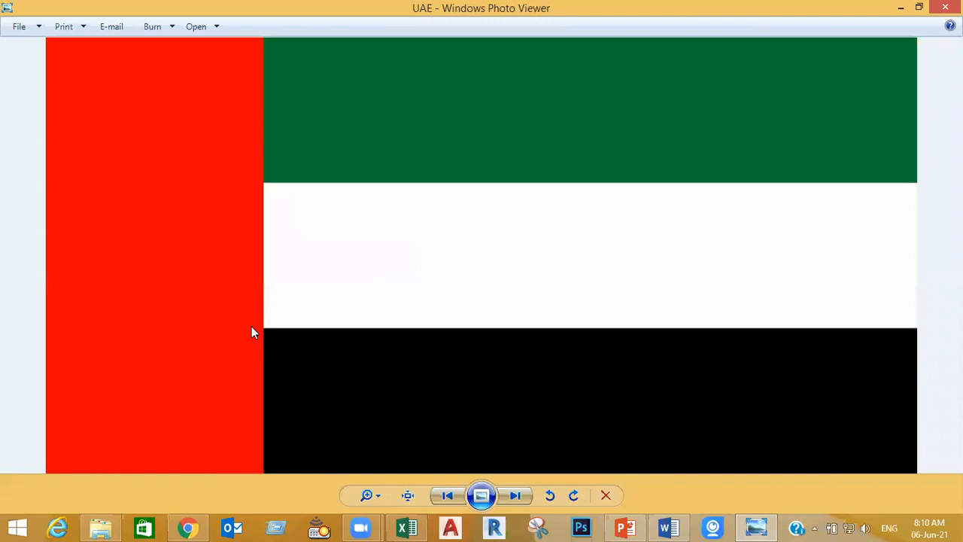
key(Right)
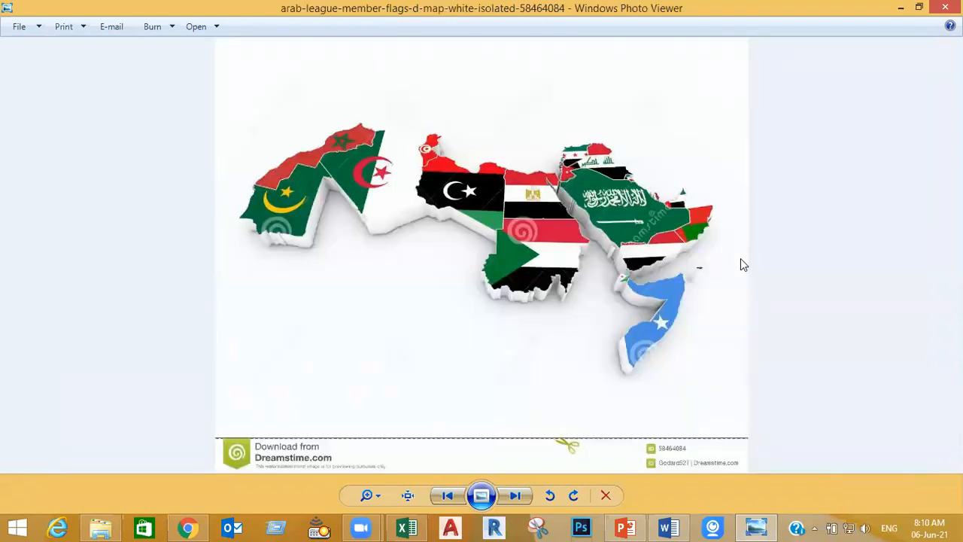
key(Escape)
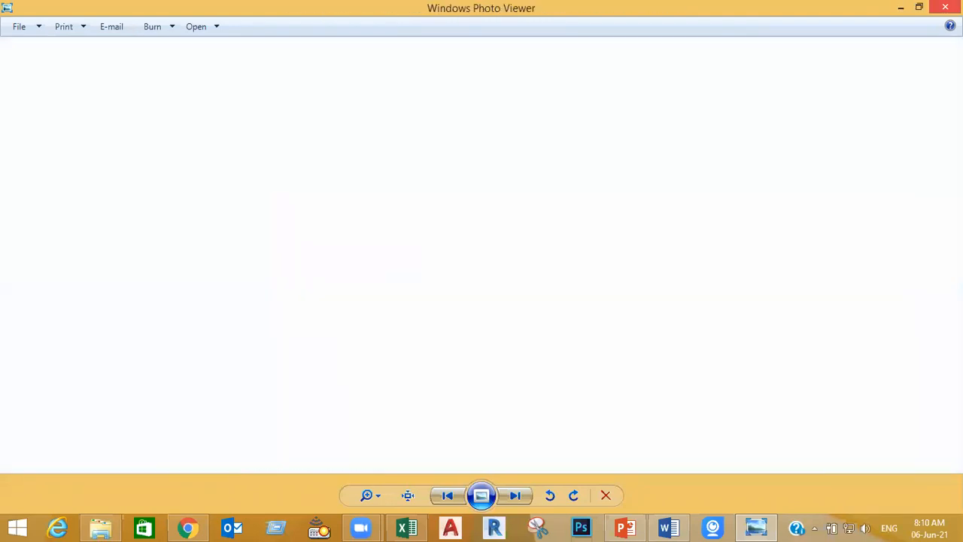
Open the Book3 workbook from the "01 column charts" folder in Excel
click(67, 129)
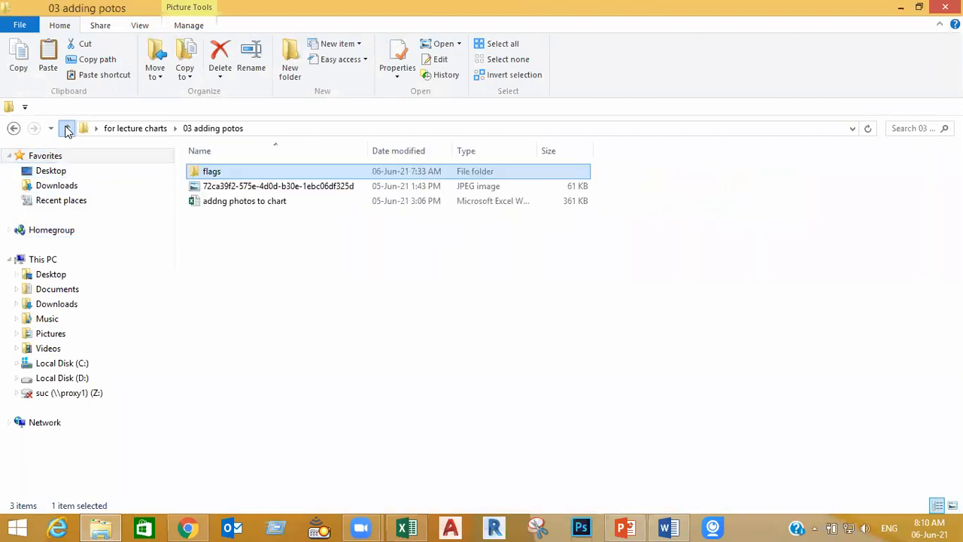
click(66, 129)
double_click(233, 172)
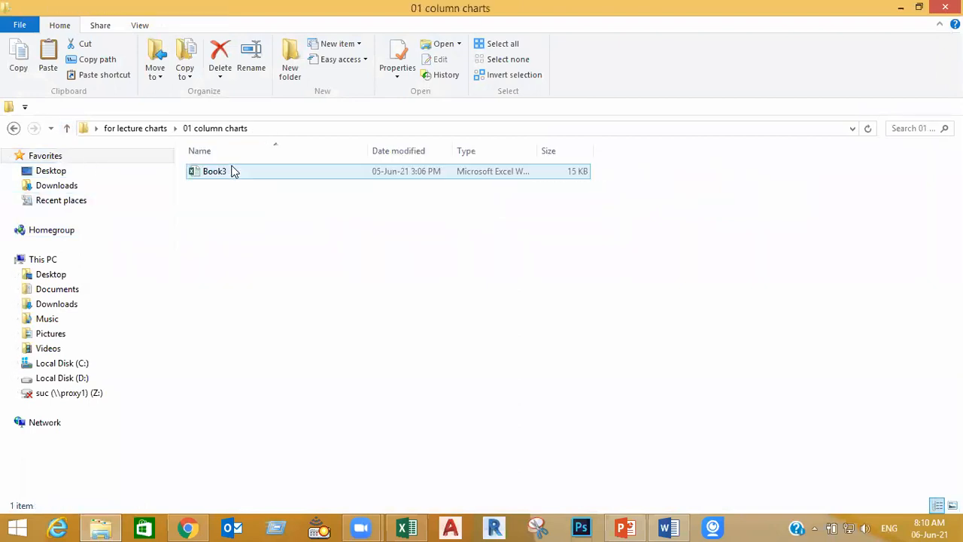
double_click(223, 174)
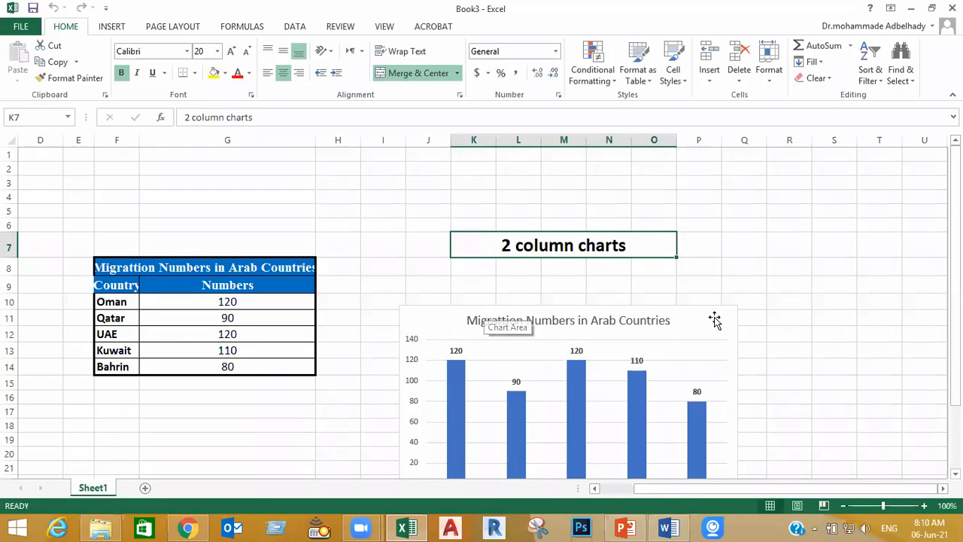
Move the existing column chart across the sheet to about columns N to U, starting at row 8
scroll(781, 316, down, 2)
scroll(780, 317, up, 1)
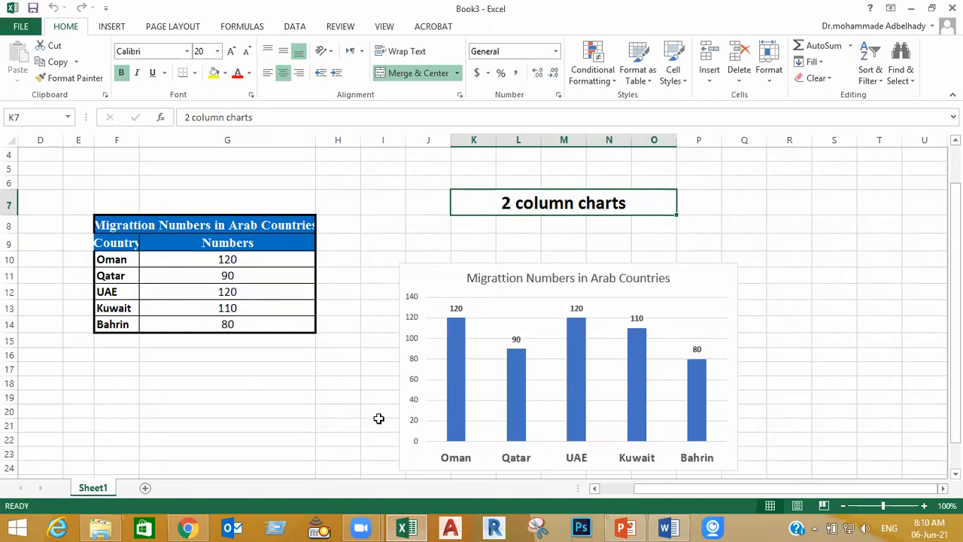
click(401, 426)
drag(401, 426, 609, 387)
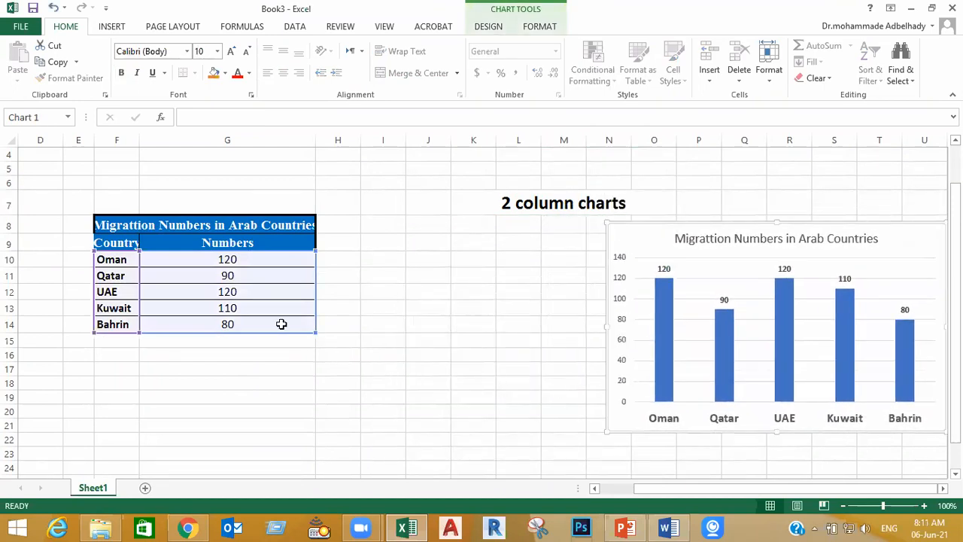
click(399, 322)
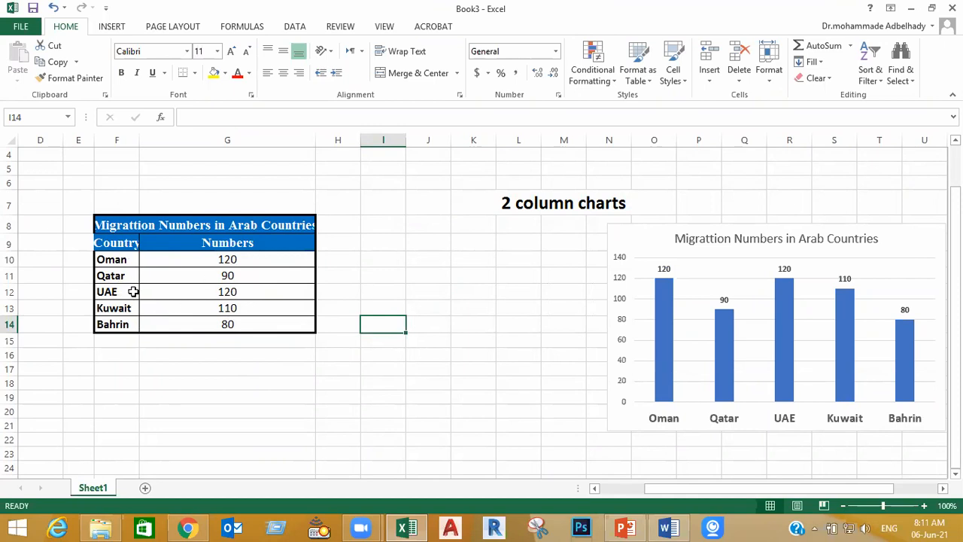
Insert a 2-D clustered column chart from the migration table and place it below the table, starting around row 21
drag(272, 262, 128, 324)
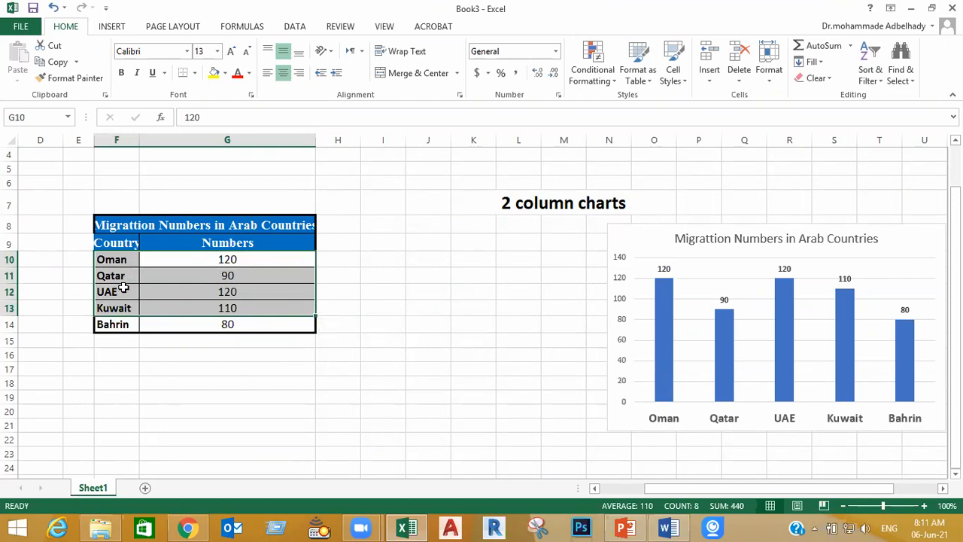
click(466, 337)
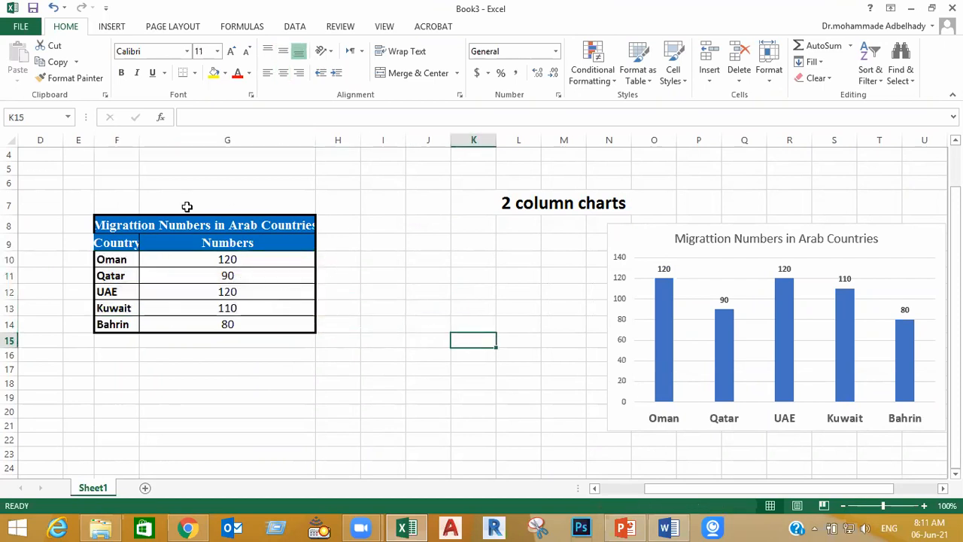
click(248, 291)
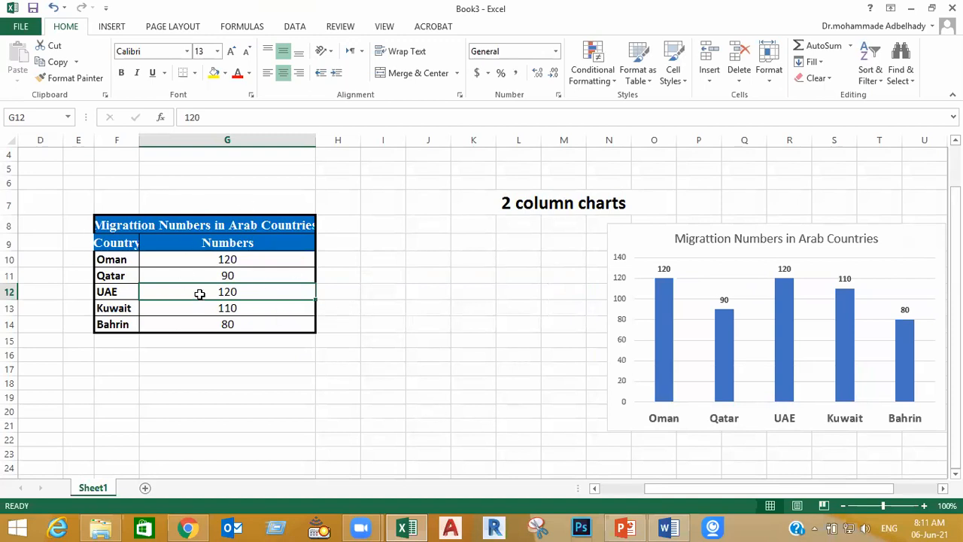
click(111, 27)
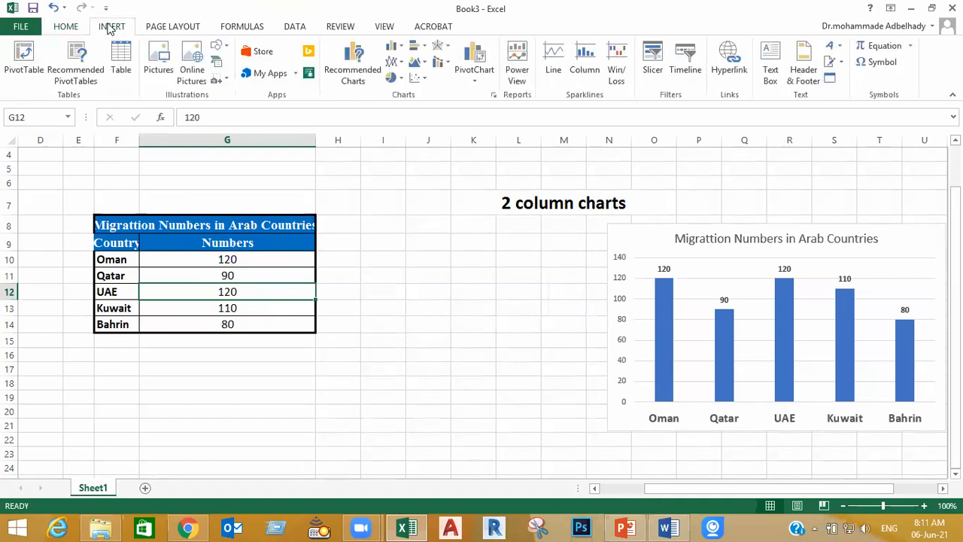
click(401, 51)
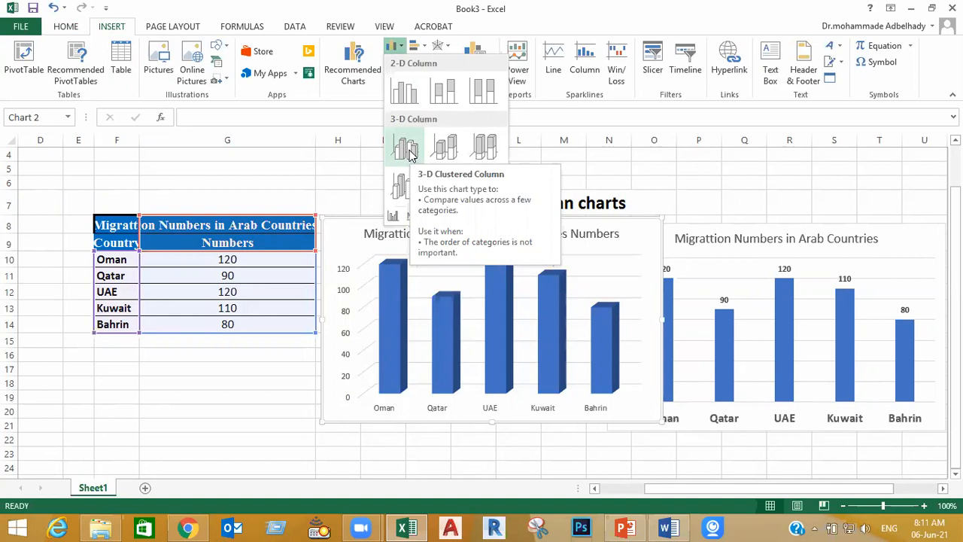
click(404, 92)
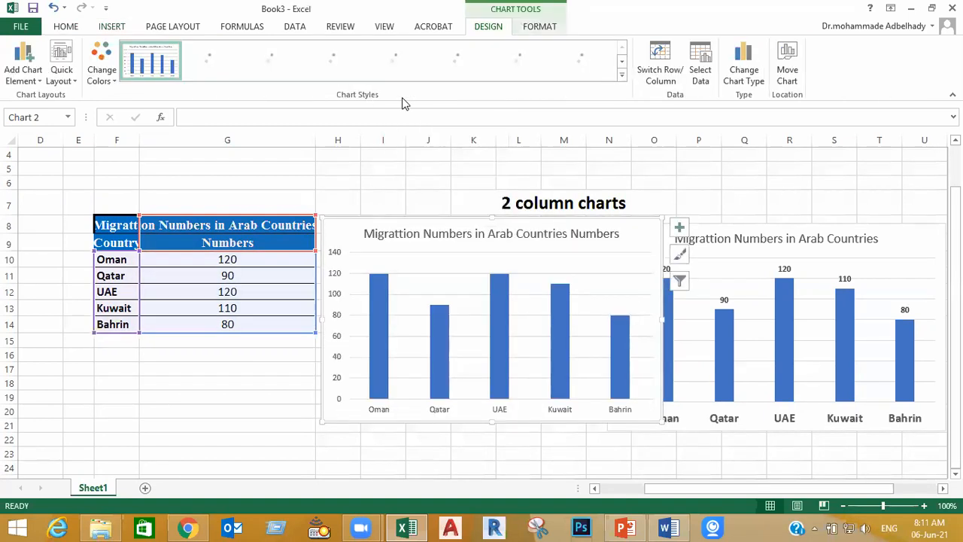
scroll(505, 340, down, 1)
drag(454, 381, 409, 426)
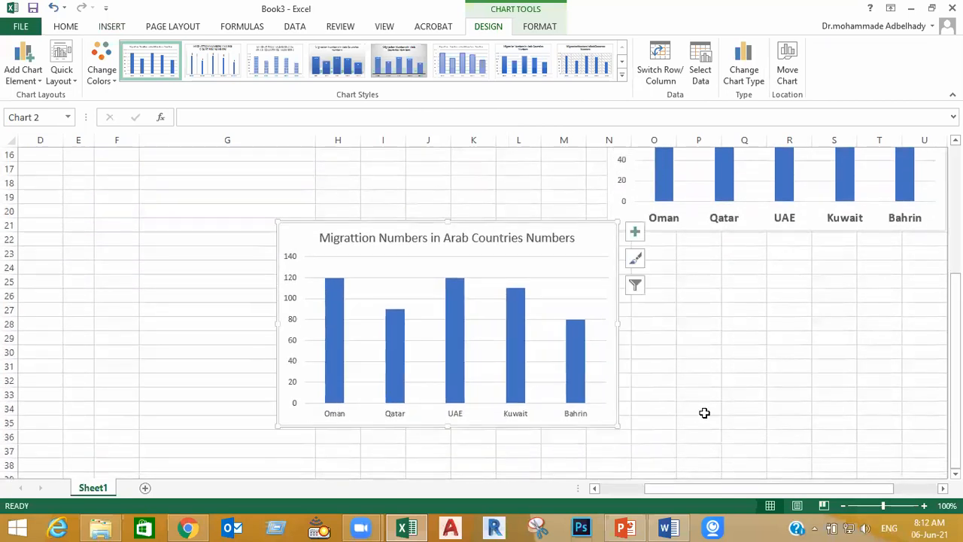
Link the new chart's title to the Numbers header in cell G9
scroll(704, 413, up, 2)
scroll(704, 412, up, 2)
click(444, 440)
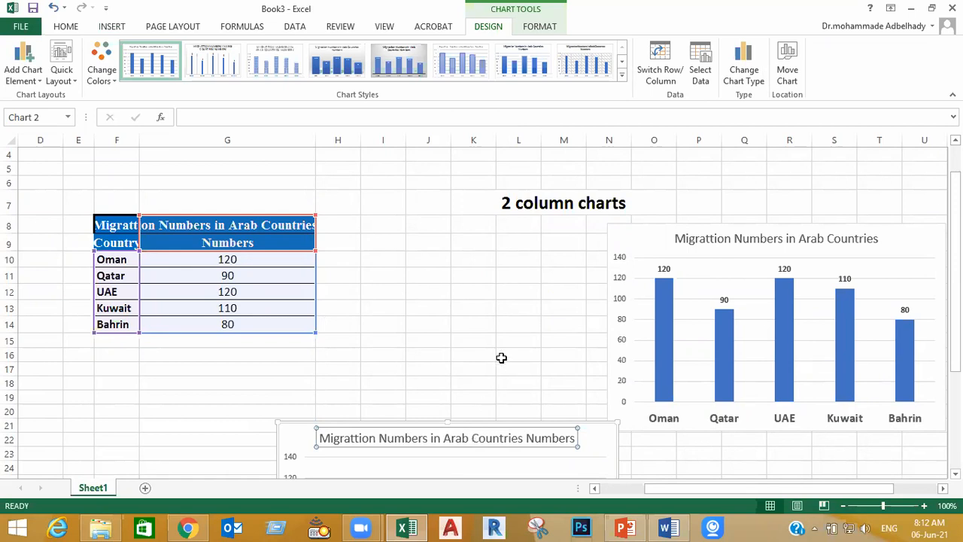
click(469, 438)
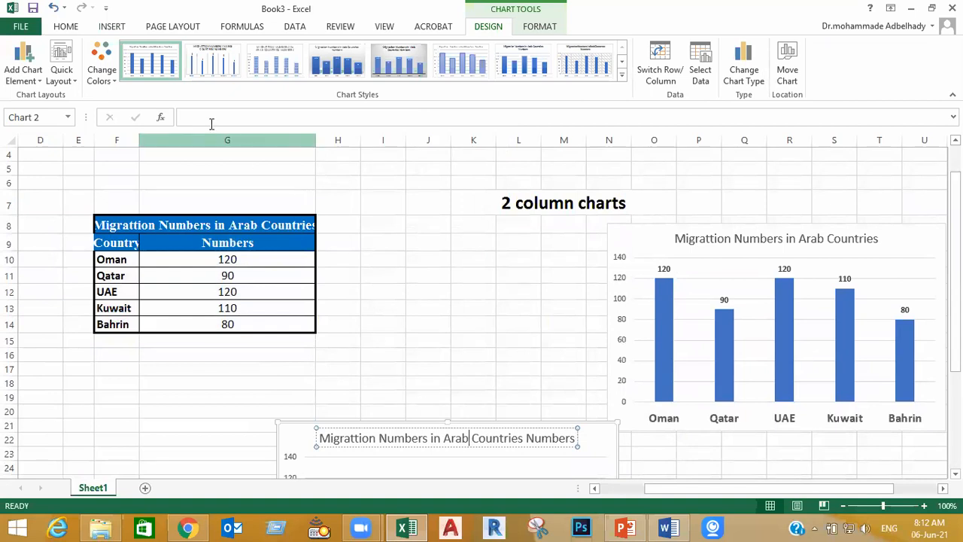
click(195, 117)
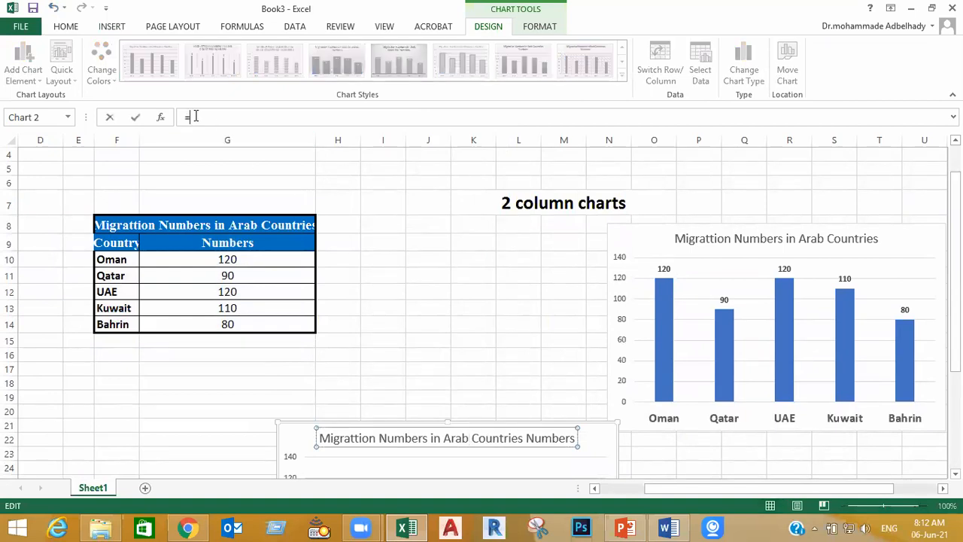
click(256, 243)
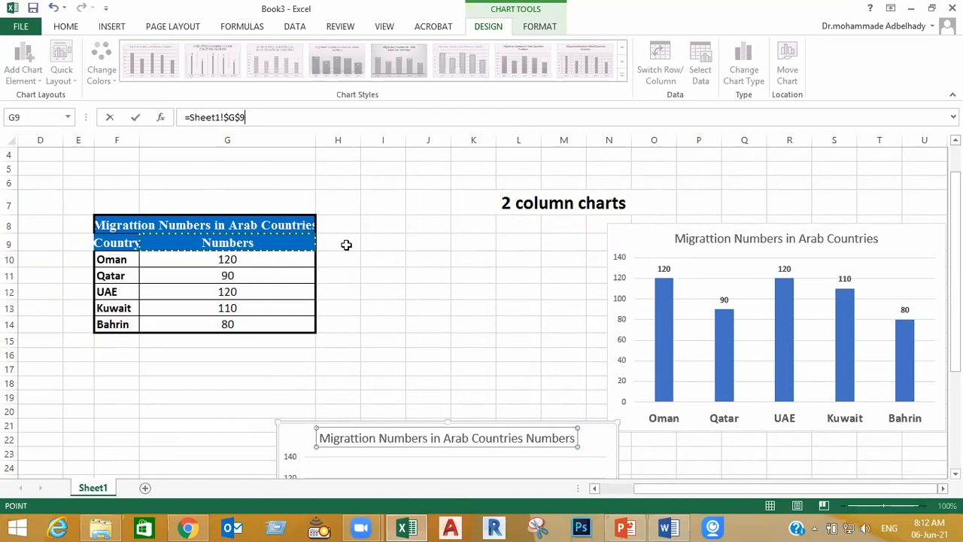
key(Return)
click(476, 340)
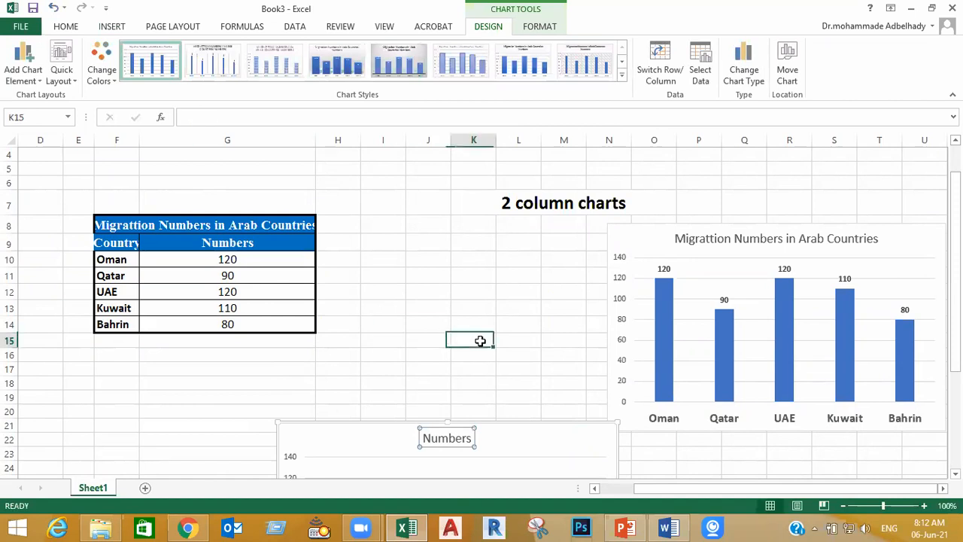
Change the header text in cell G9 to "country"
click(263, 241)
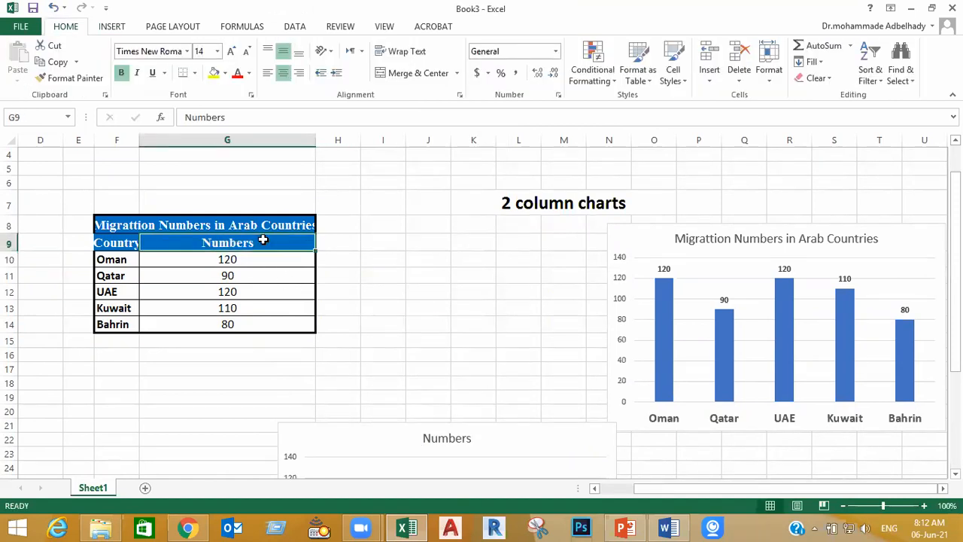
text(country)
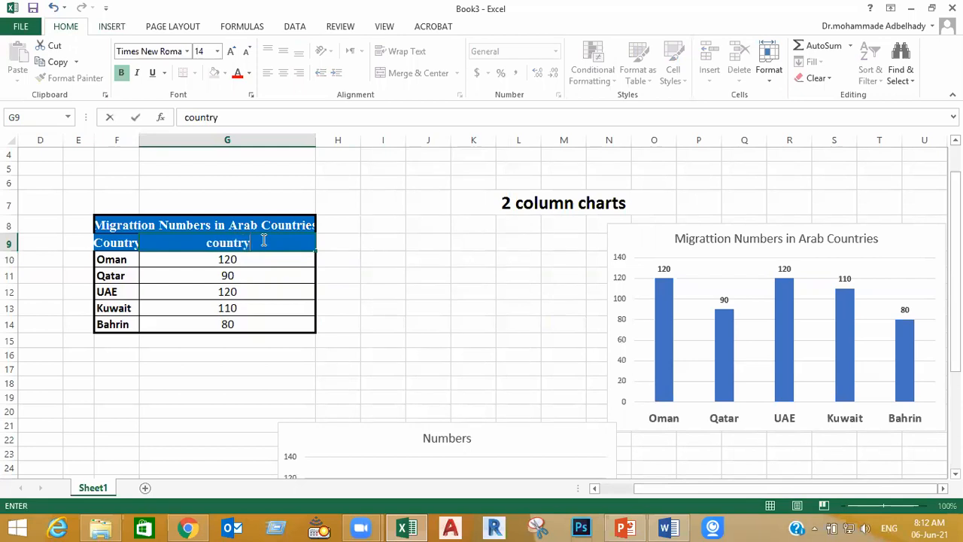
key(Return)
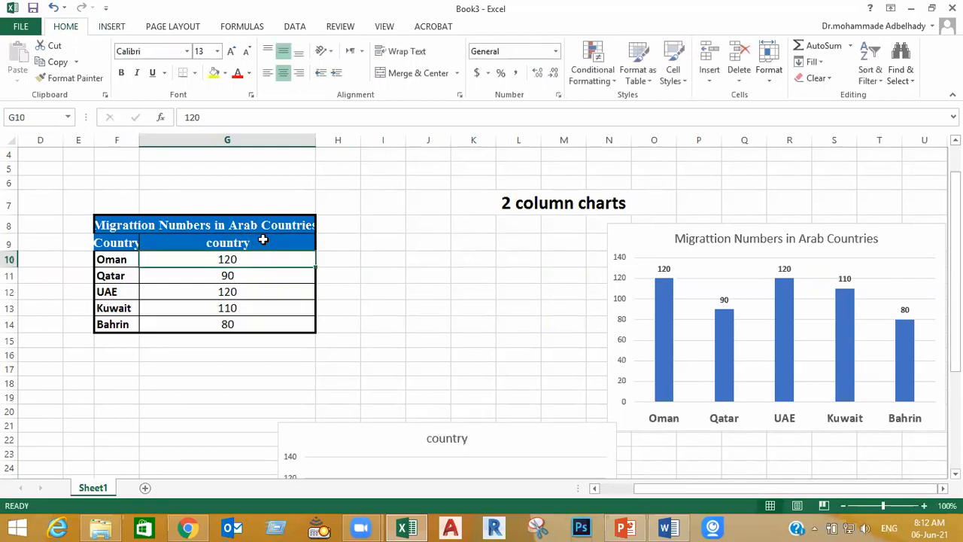
Replace the new chart's title reference with a link to the merged table heading in F8
click(457, 437)
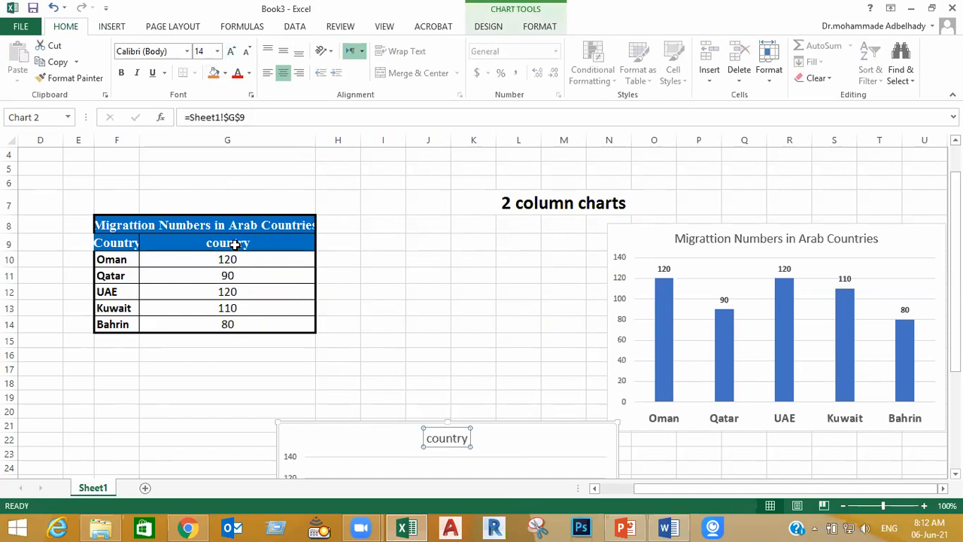
click(257, 116)
drag(258, 116, 137, 116)
text(=)
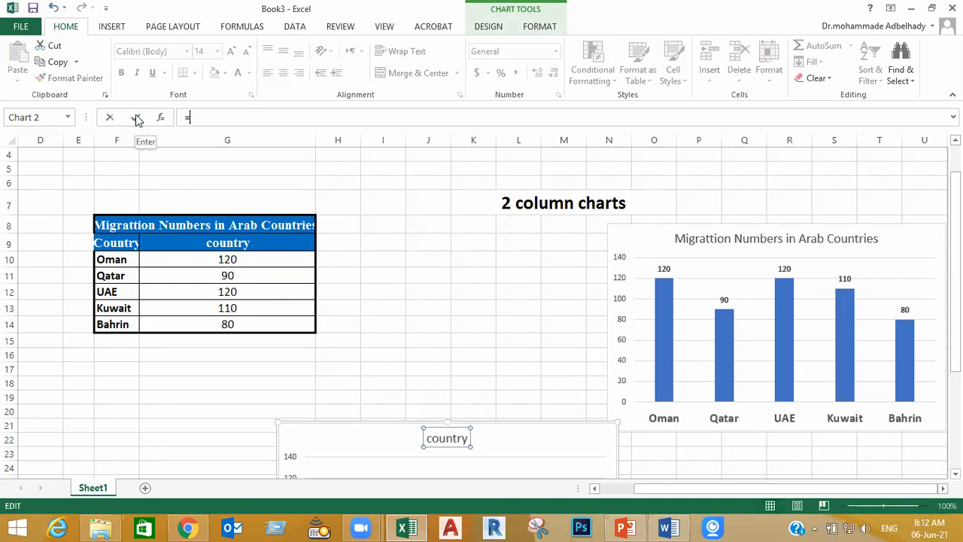
click(275, 226)
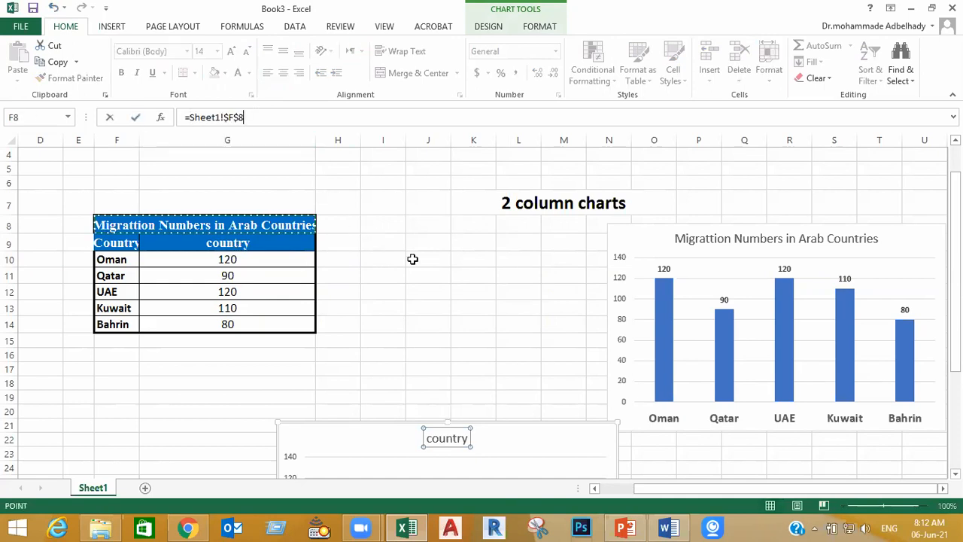
key(Return)
scroll(499, 313, down, 3)
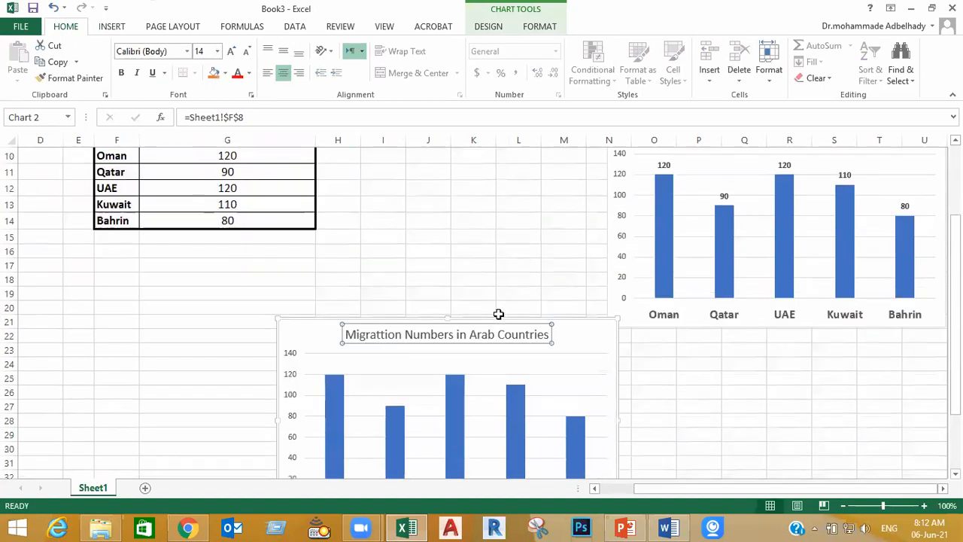
scroll(501, 316, down, 1)
scroll(720, 381, up, 1)
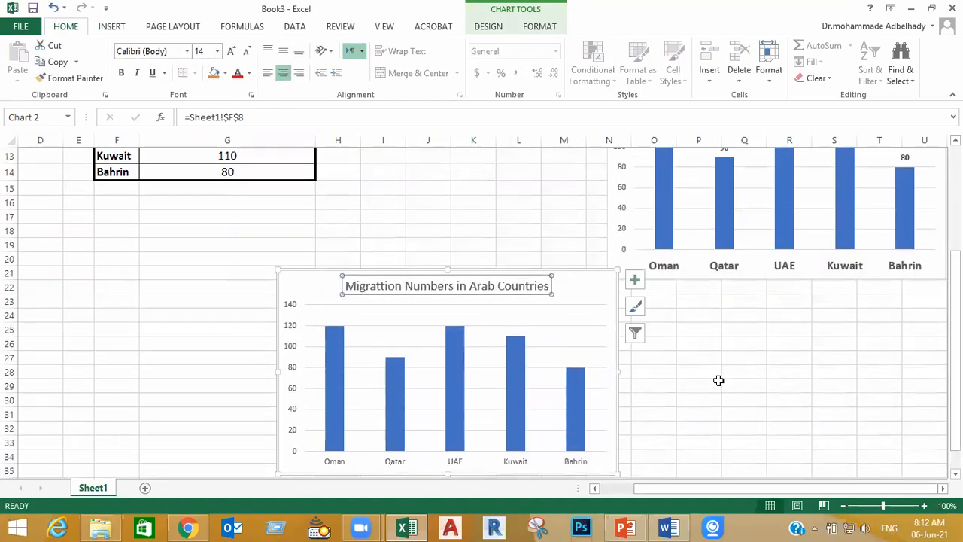
click(712, 385)
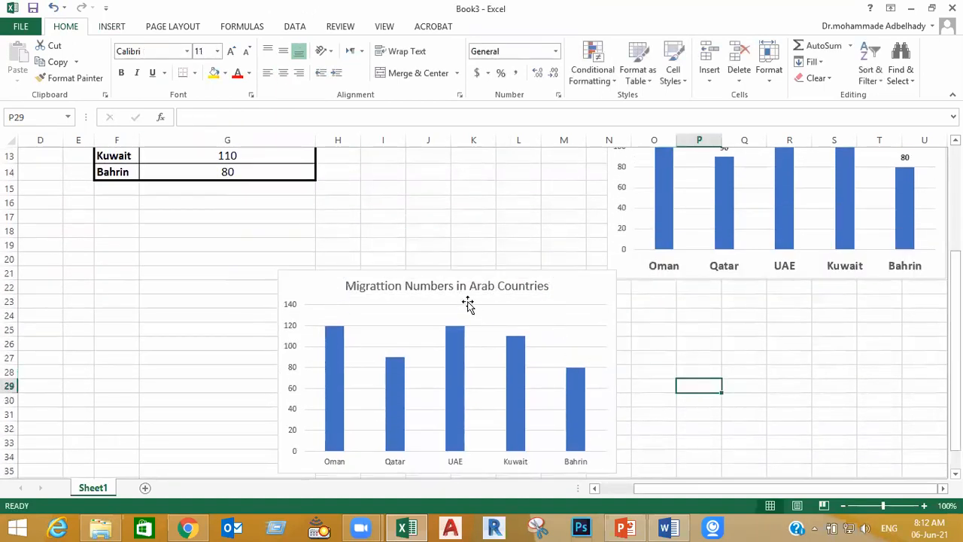
Move the new chart to about columns G to L, spanning rows 19 to 32 beneath the table
click(614, 359)
drag(614, 360, 527, 330)
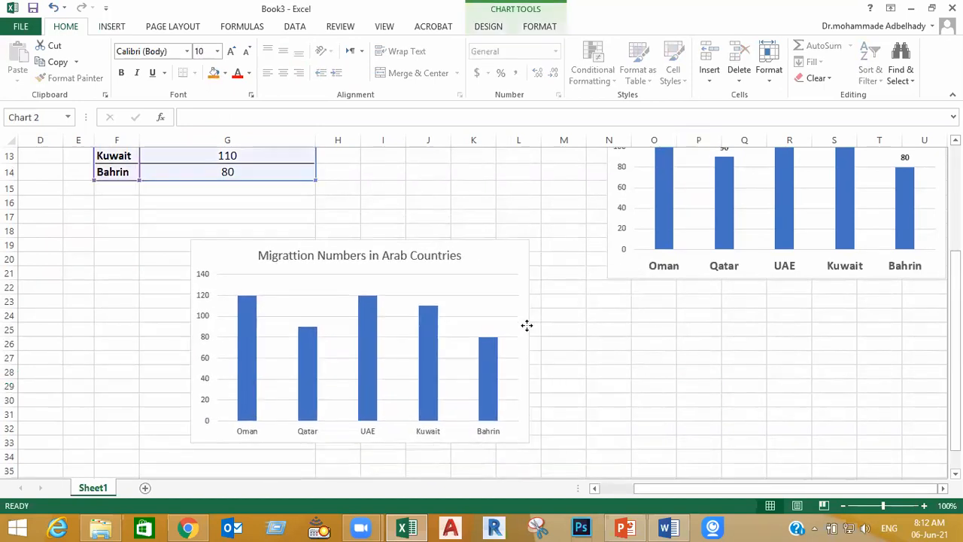
click(622, 382)
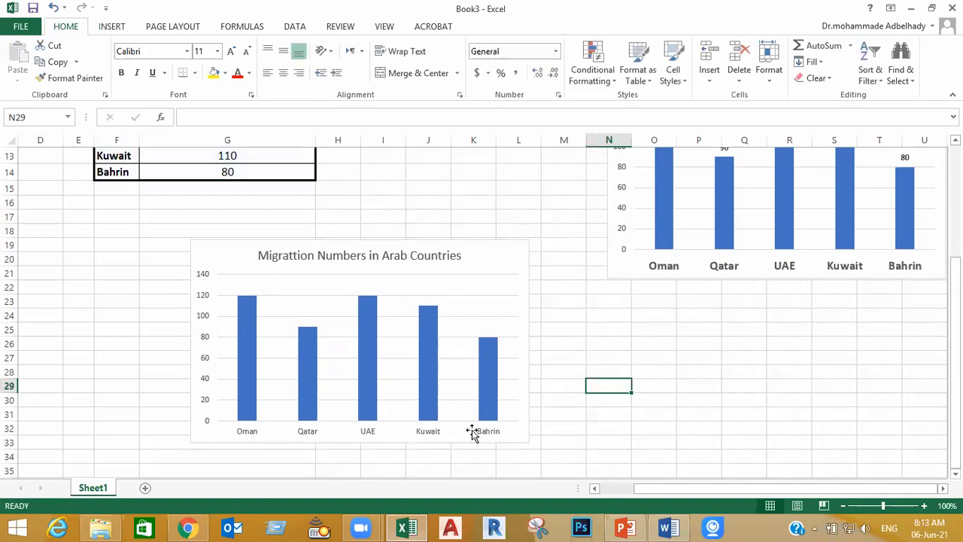
Format the new chart's country axis labels in Times New Roman, size 15
click(250, 432)
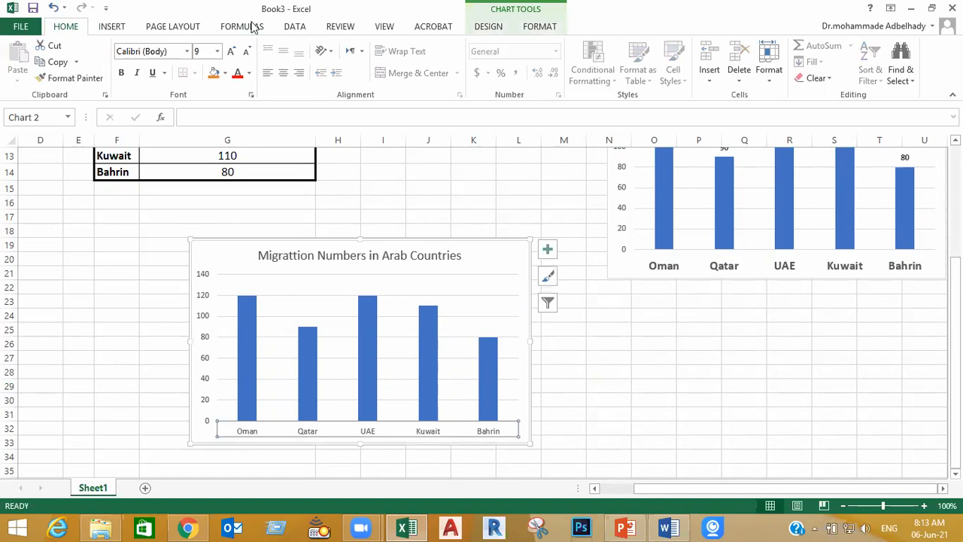
click(203, 50)
text(15)
key(Return)
click(148, 51)
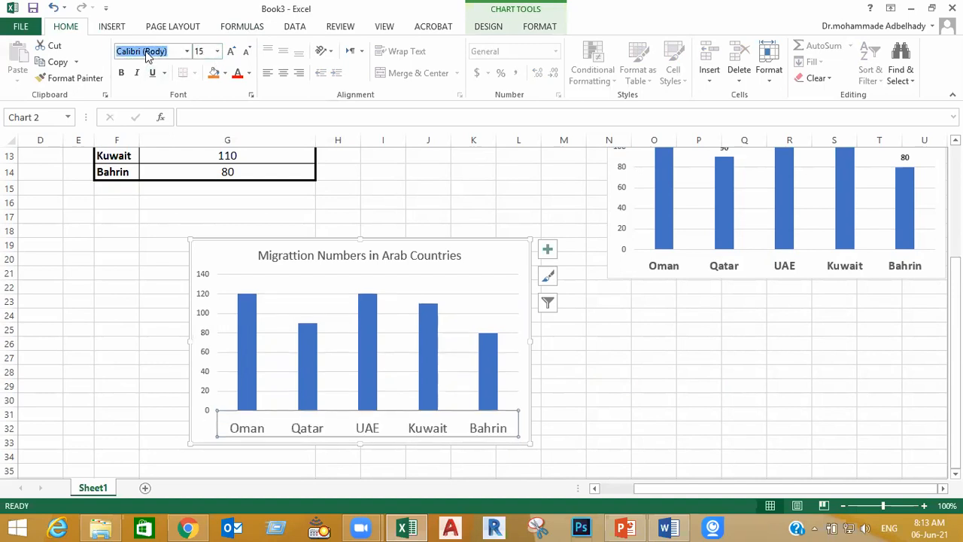
text(T)
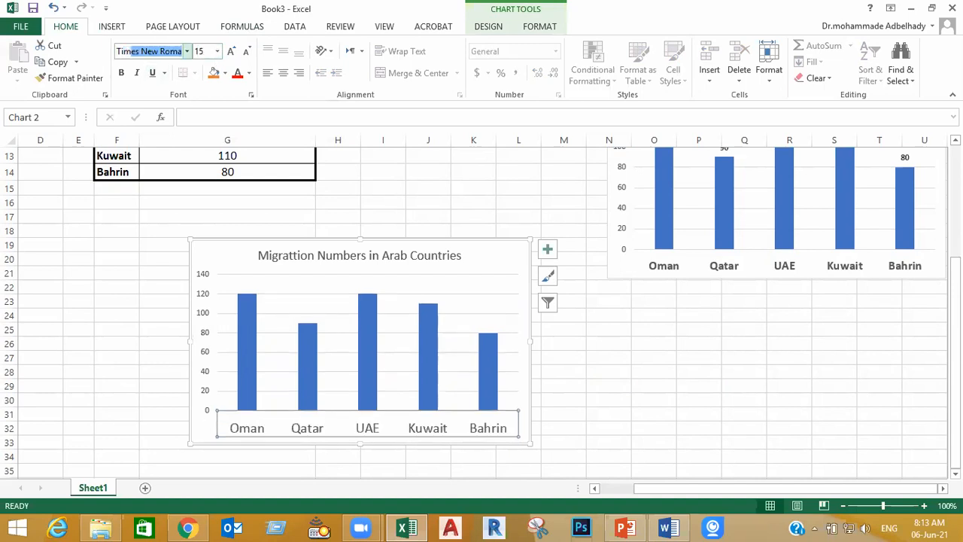
text(i)
key(Return)
click(615, 370)
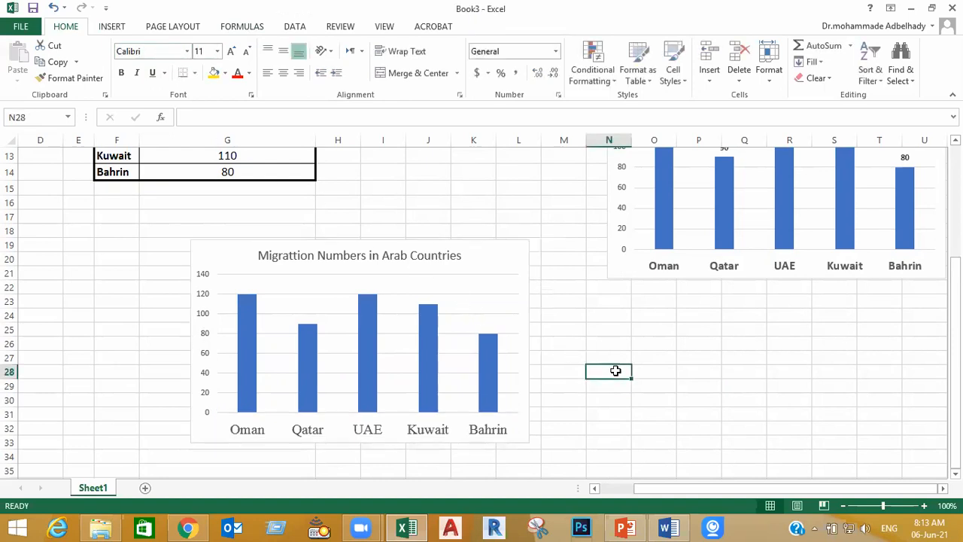
Format the new chart's vertical axis numbers in Times New Roman, size 13
click(203, 280)
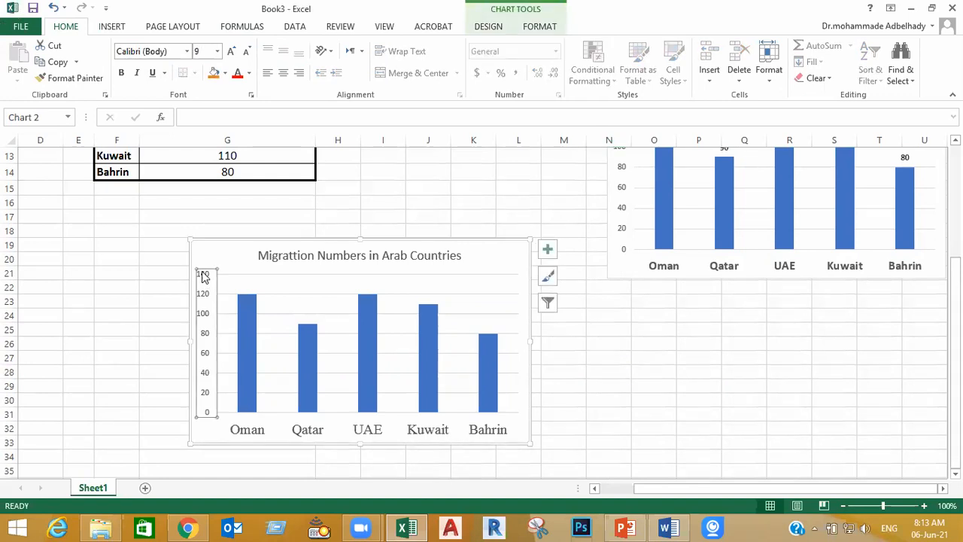
click(204, 52)
key(Return)
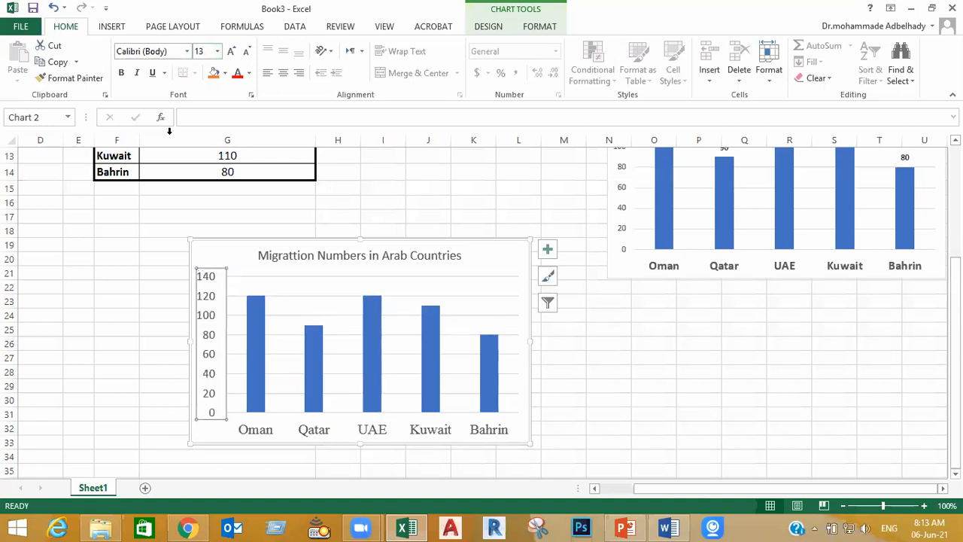
click(152, 50)
text(Times New Roman)
key(Return)
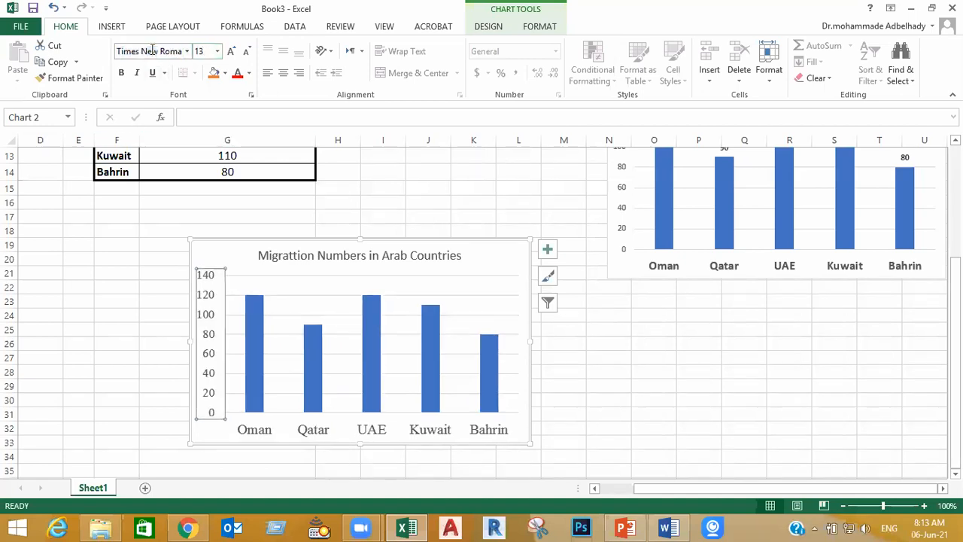
Make the labels on both axes of the new chart bold
click(314, 431)
click(121, 73)
click(724, 418)
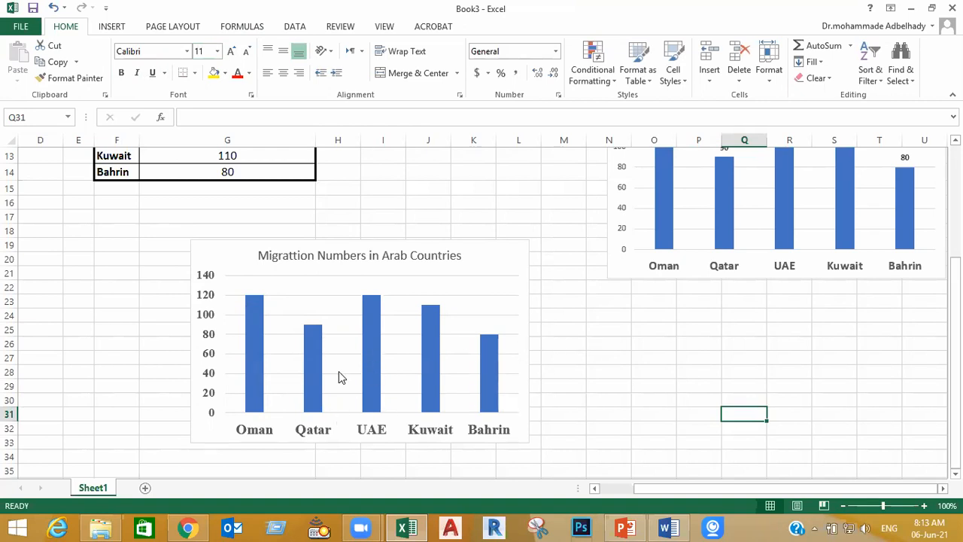
Fill all the columns of the new chart with solid orange from the standard colors
click(254, 346)
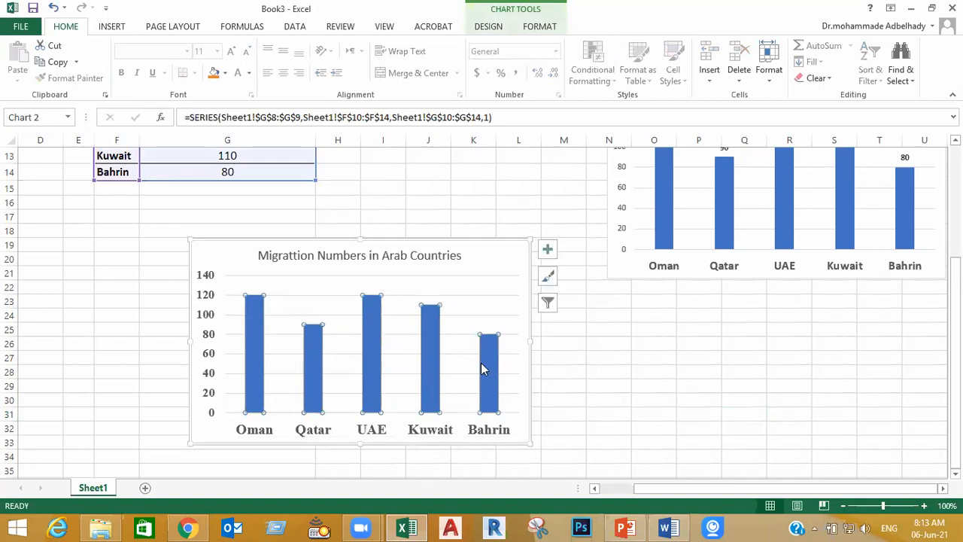
click(255, 347)
double_click(256, 346)
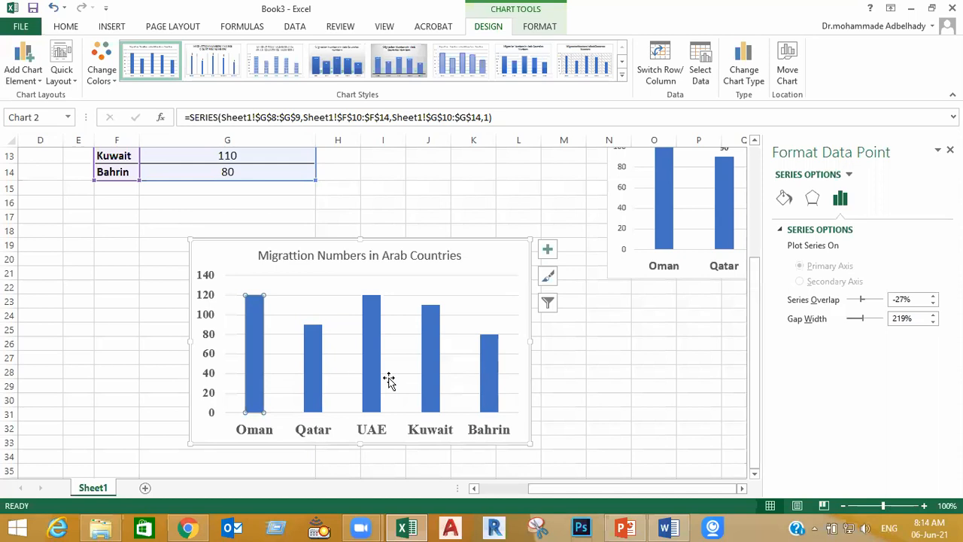
click(581, 412)
click(631, 387)
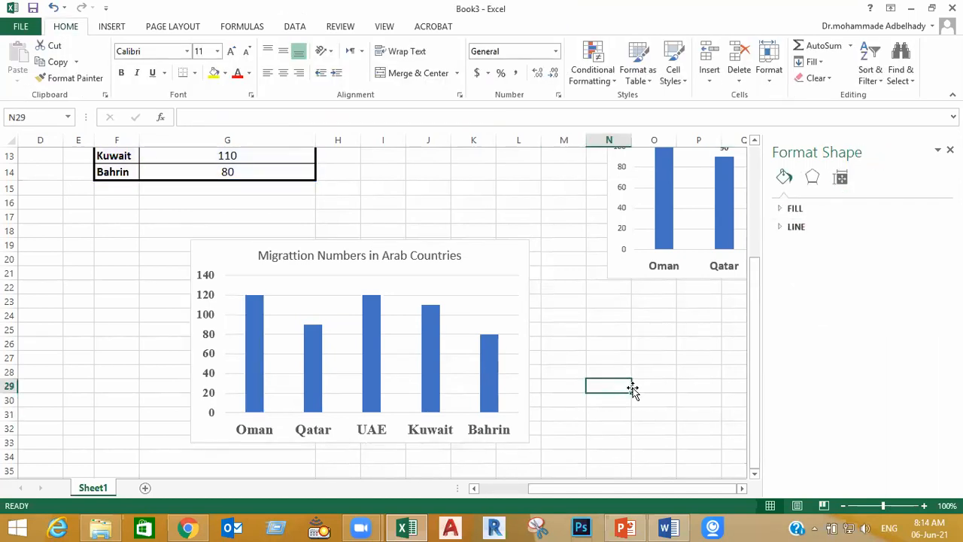
click(251, 365)
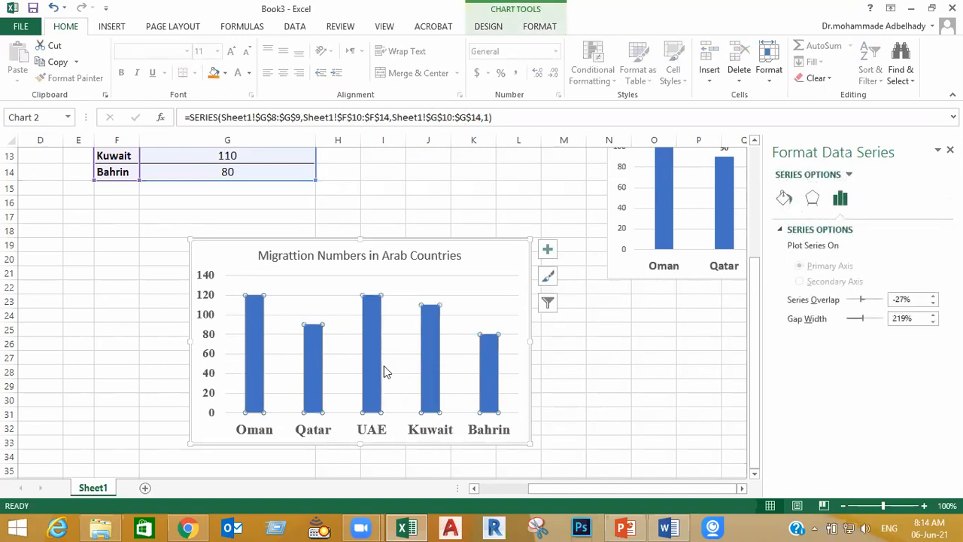
click(784, 198)
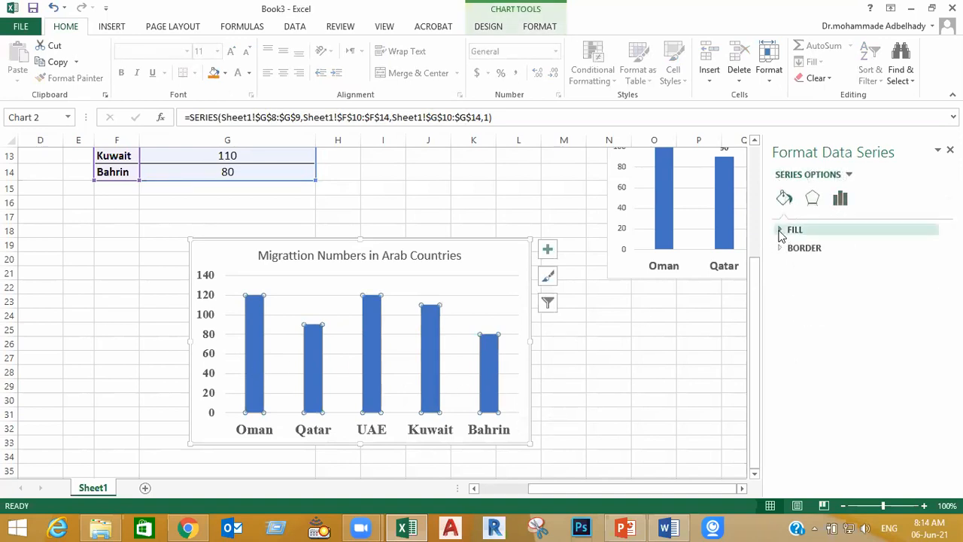
click(783, 231)
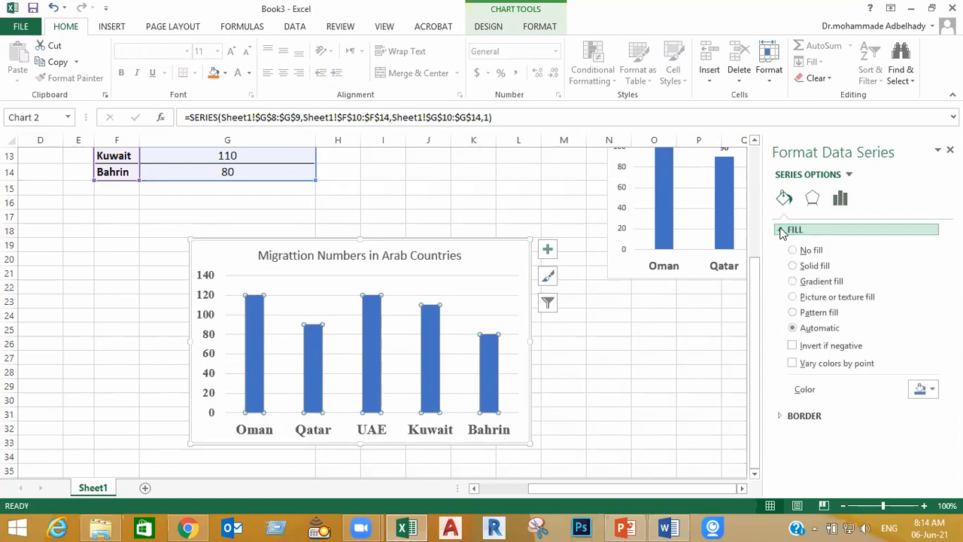
click(816, 267)
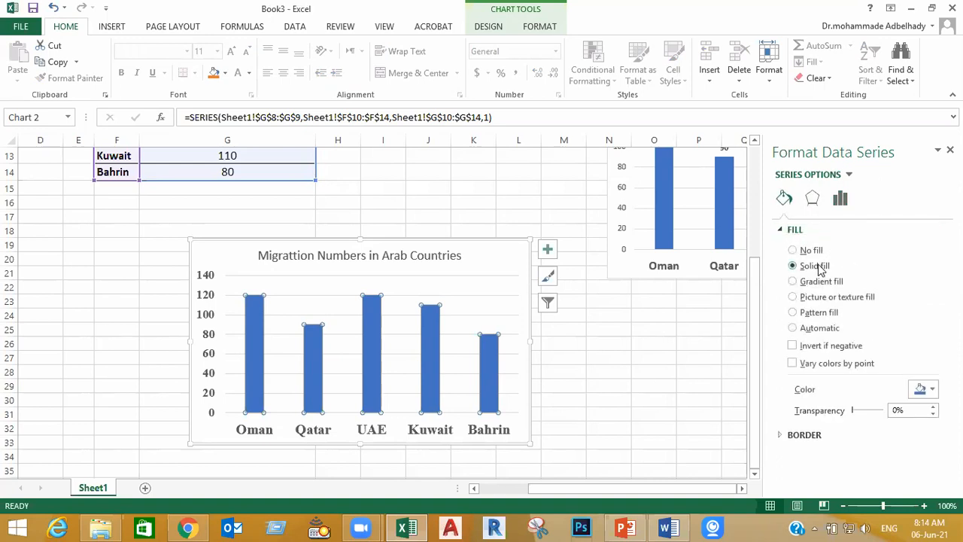
click(934, 390)
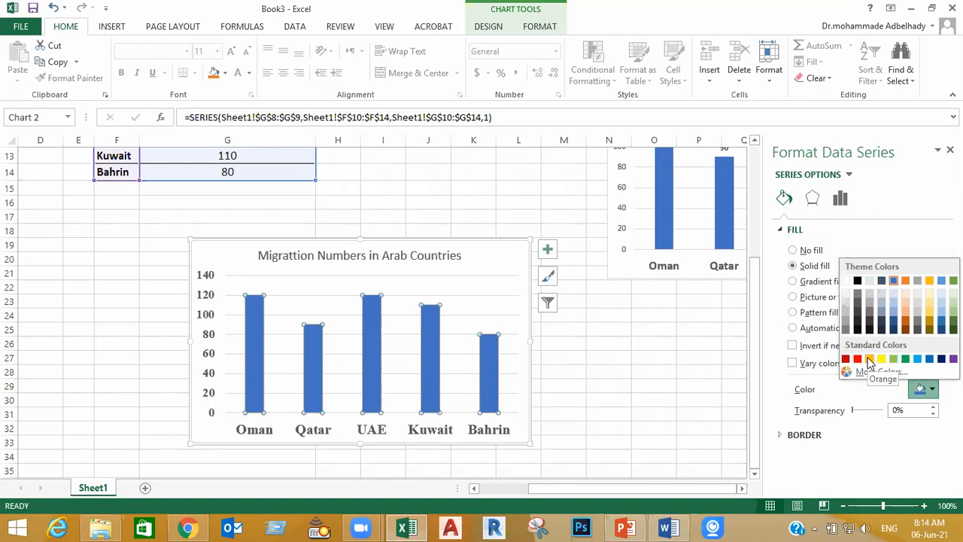
click(869, 359)
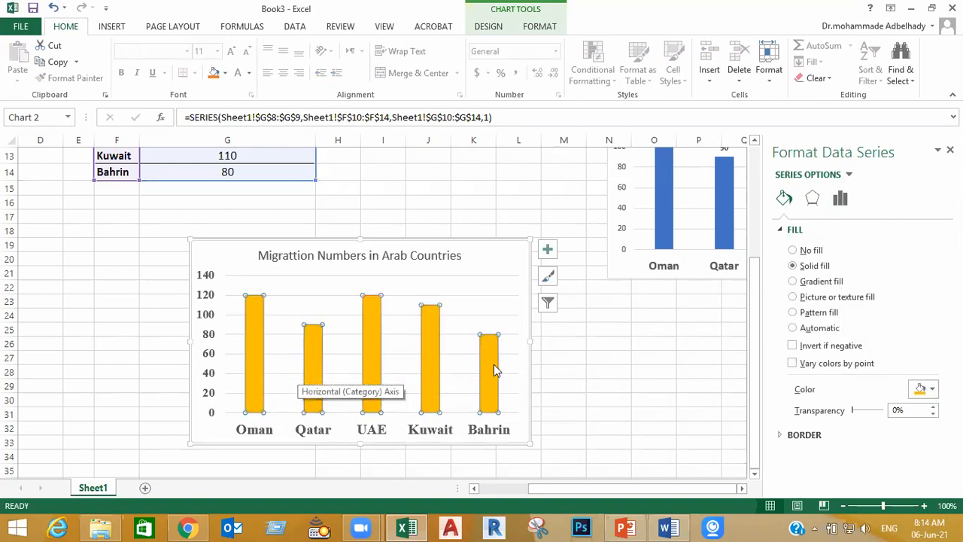
Give the new chart's columns a solid line border in standard red
mouse_move(489, 366)
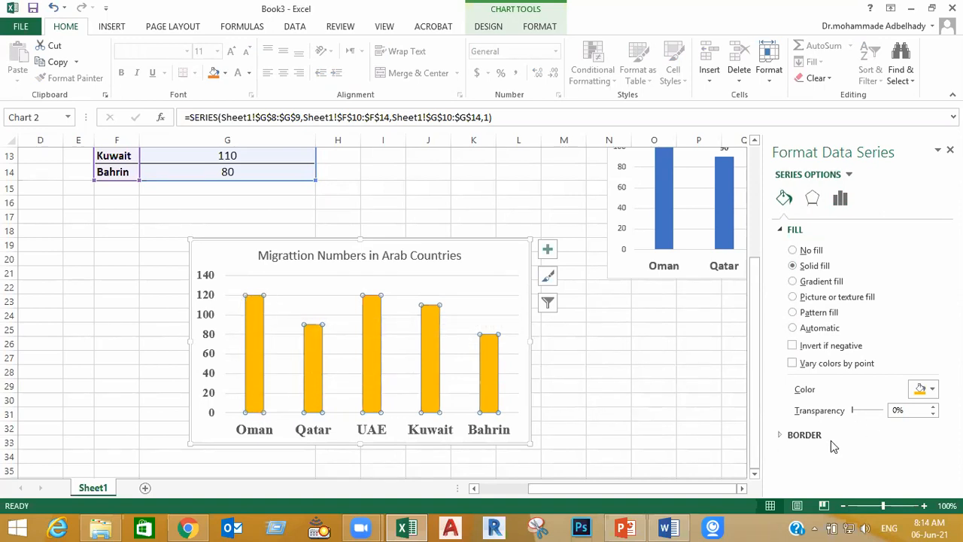
click(786, 435)
scroll(833, 427, down, 5)
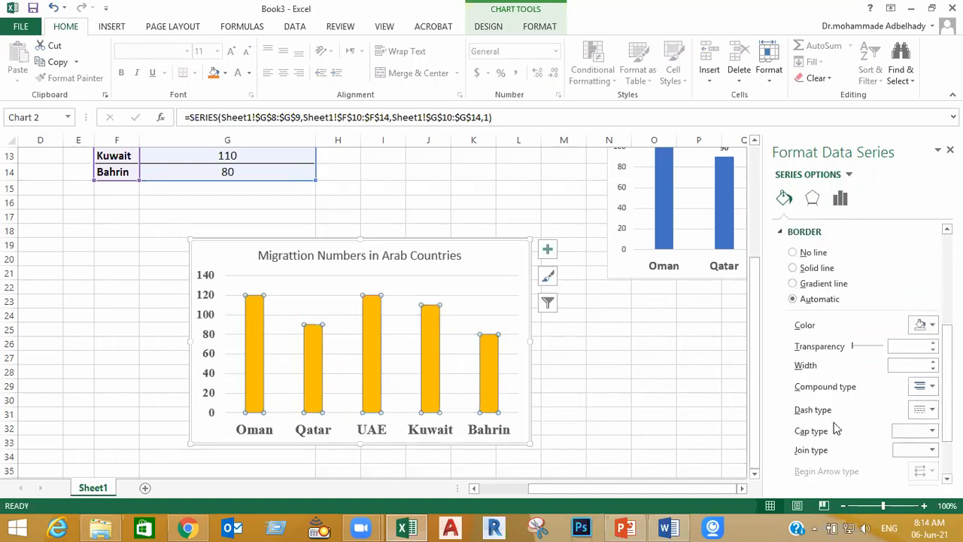
click(818, 270)
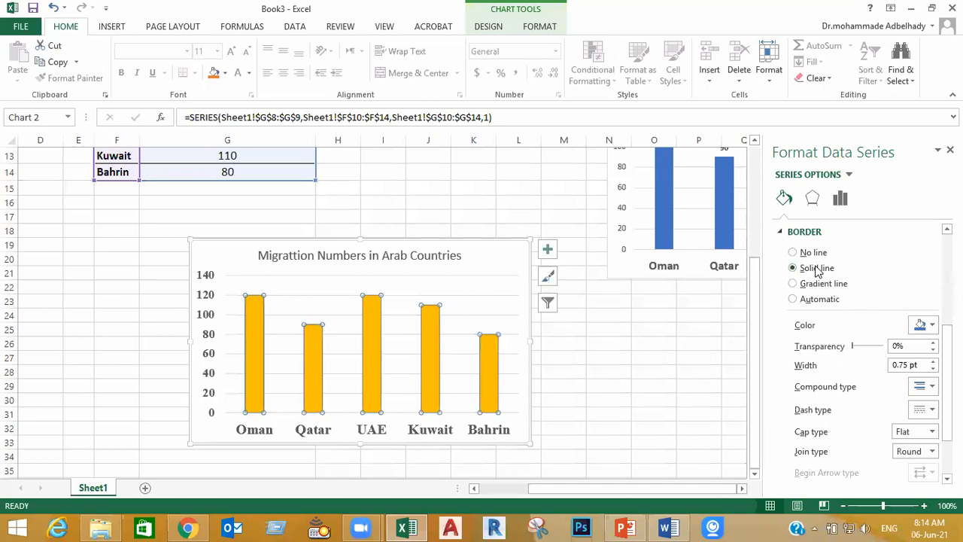
click(933, 328)
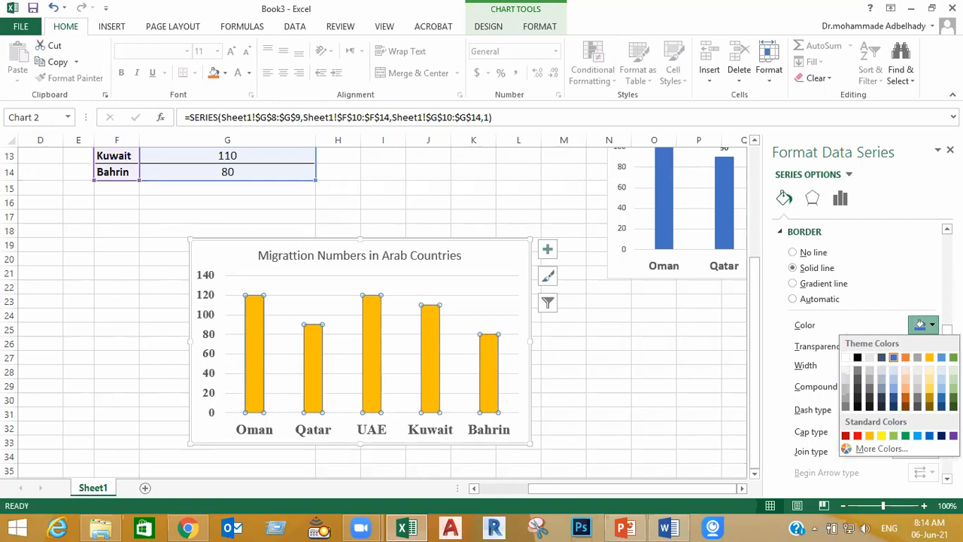
click(858, 436)
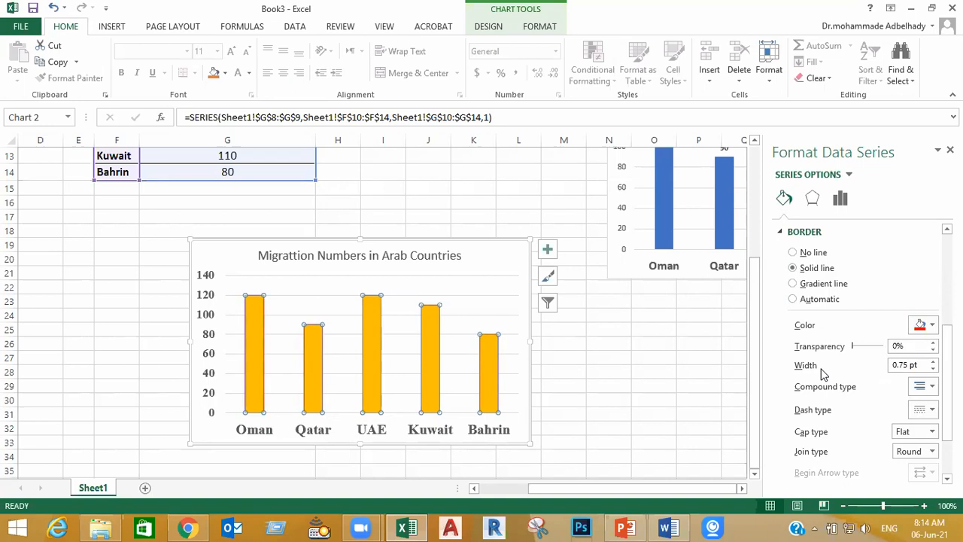
Set the columns' border width to 1.75 pt and its dash type to square dots
click(934, 362)
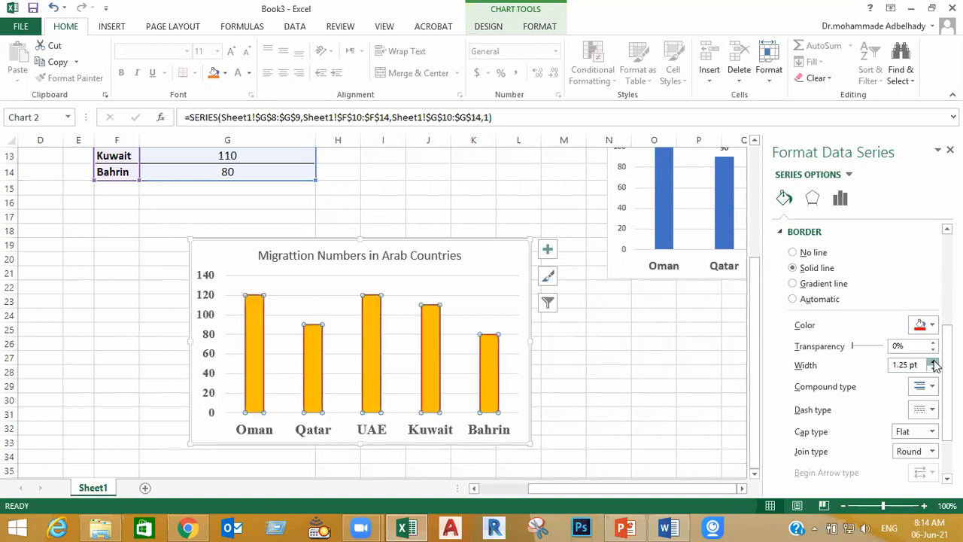
click(934, 410)
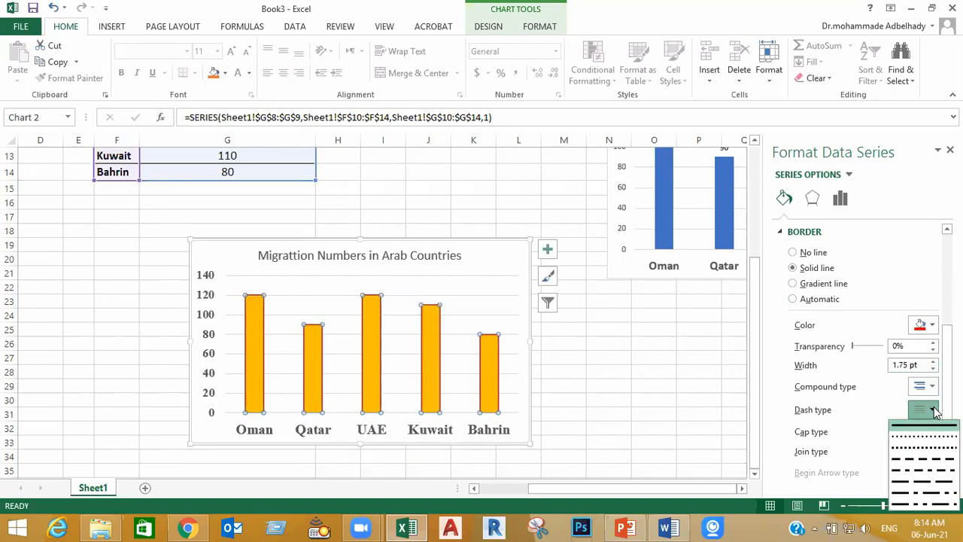
click(919, 450)
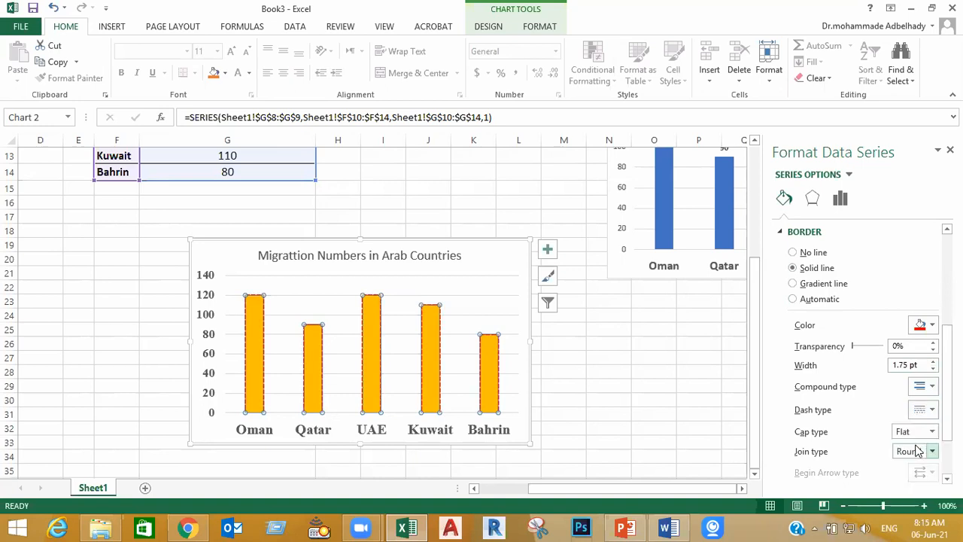
click(663, 392)
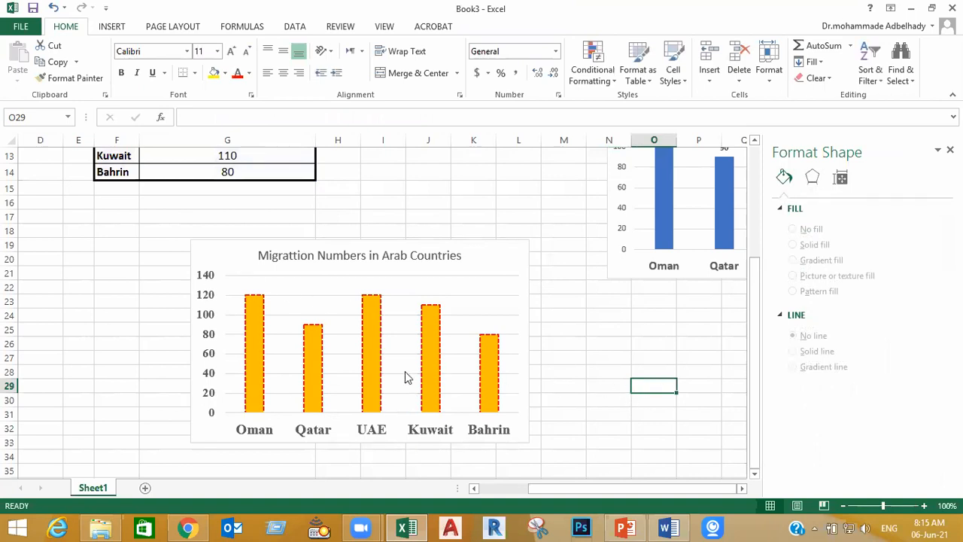
Examine the new chart's title, vertical axis, country axis and column series by selecting each in turn
click(358, 250)
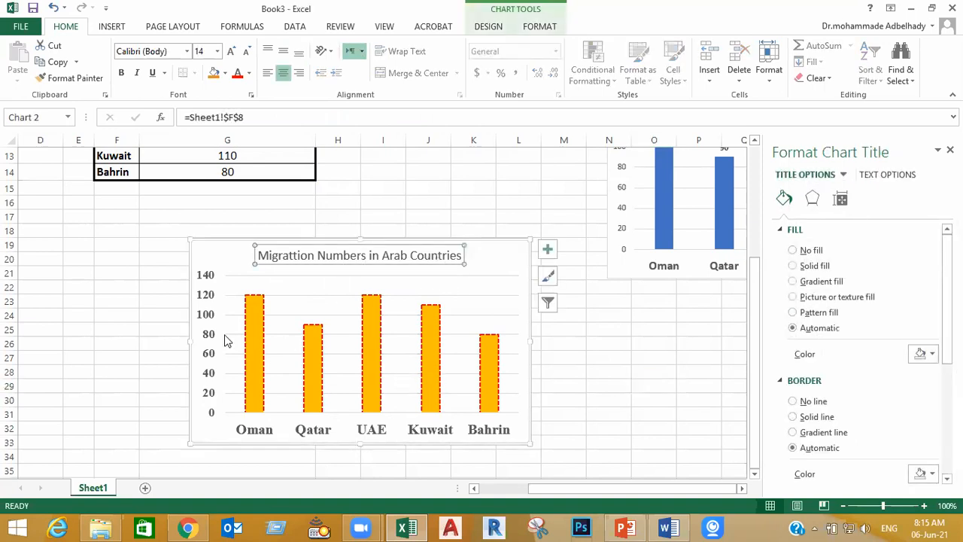
click(197, 322)
click(206, 314)
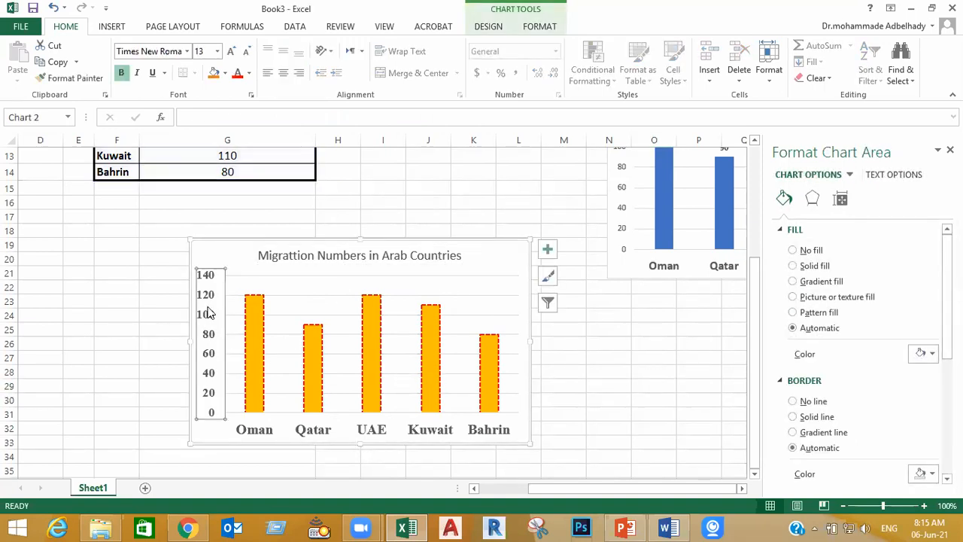
click(316, 435)
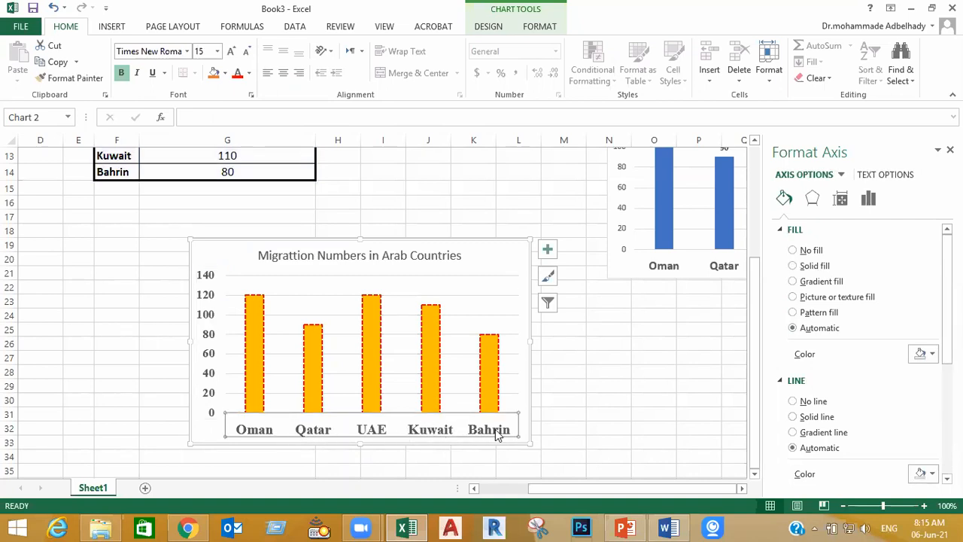
click(673, 356)
click(255, 337)
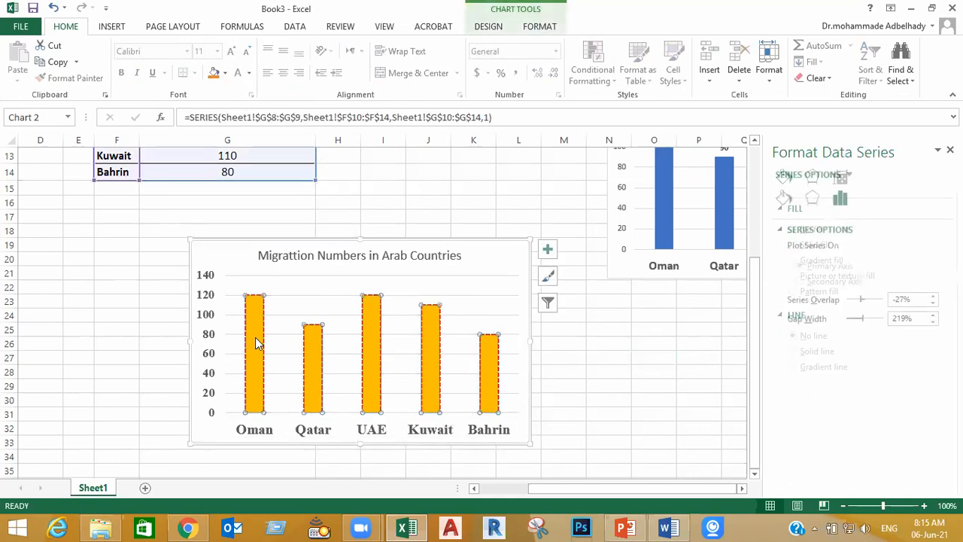
click(593, 374)
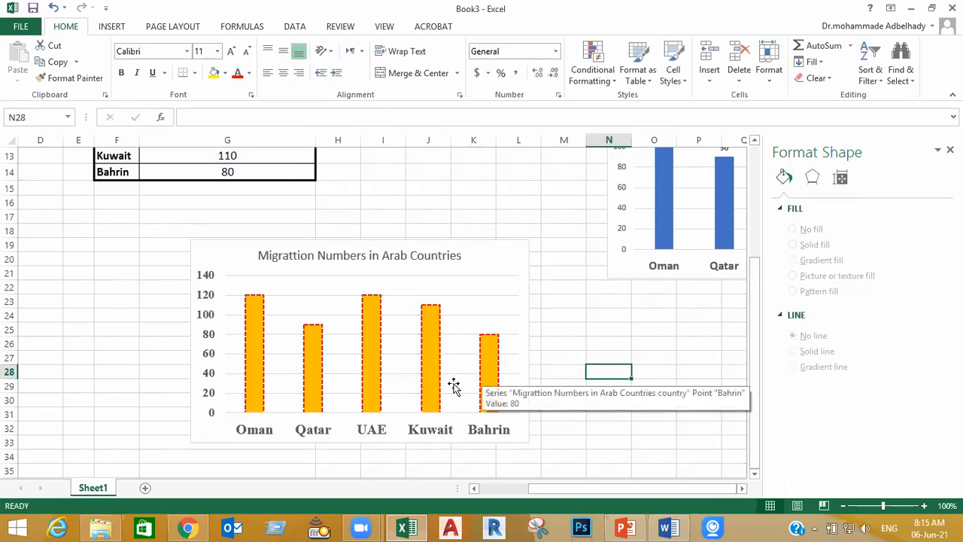
click(373, 364)
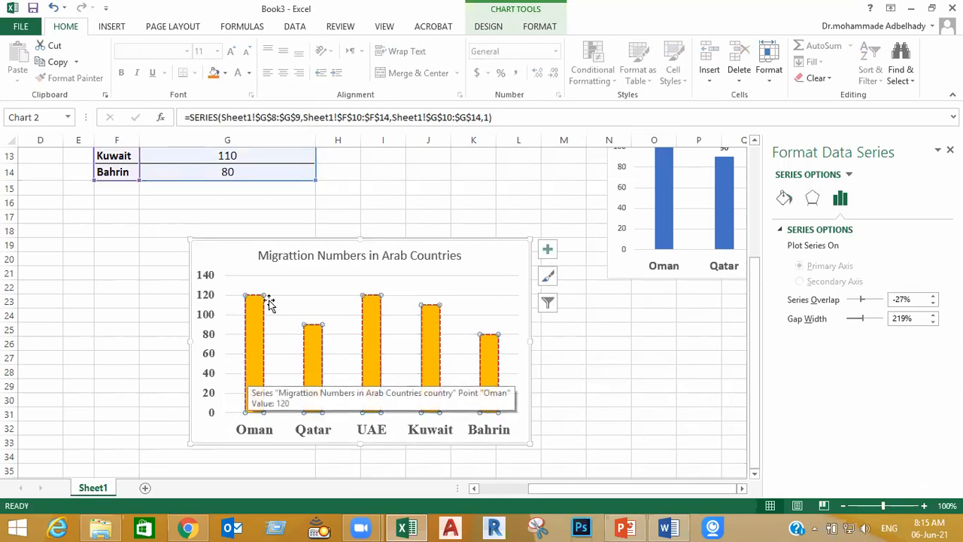
click(654, 361)
Change Oman's migration number in cell G10 of the table to 140
scroll(388, 273, up, 2)
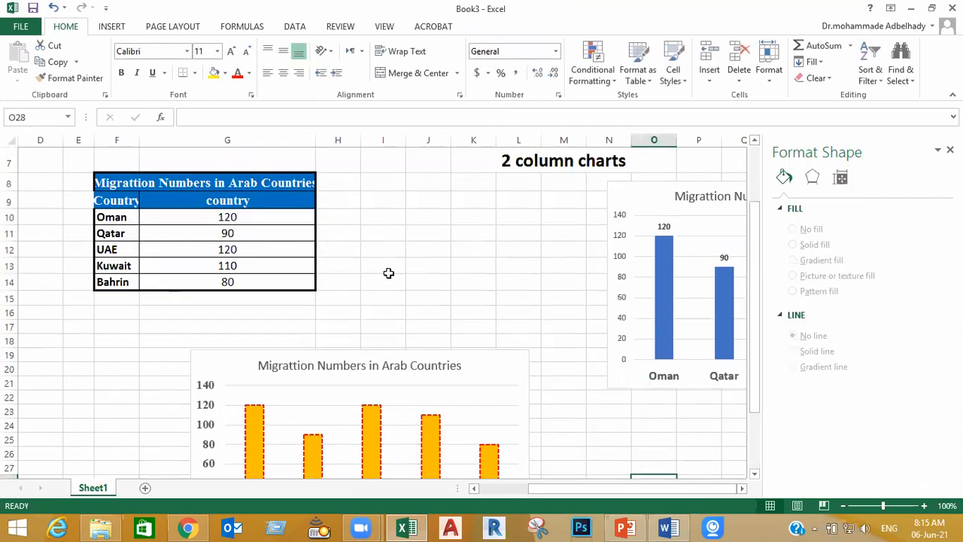
scroll(391, 273, down, 2)
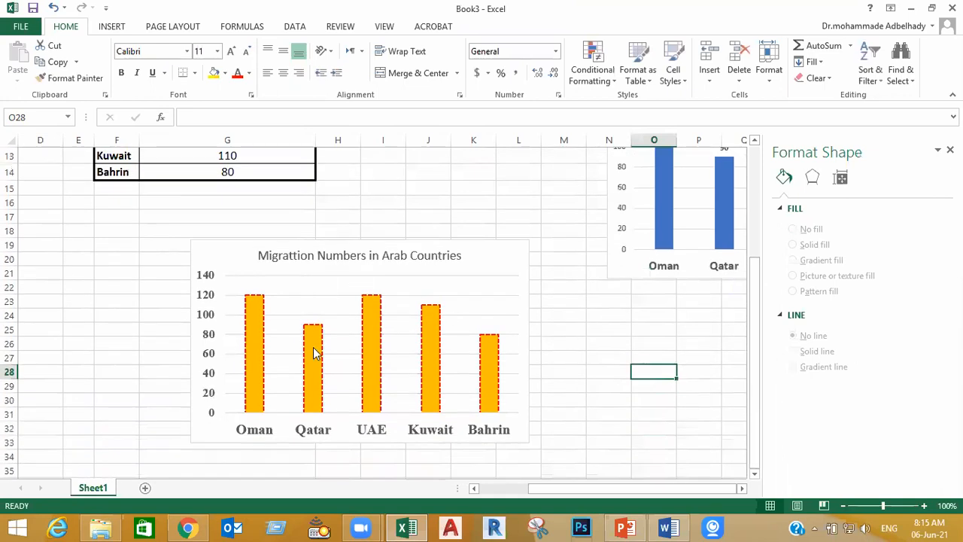
scroll(324, 352, up, 3)
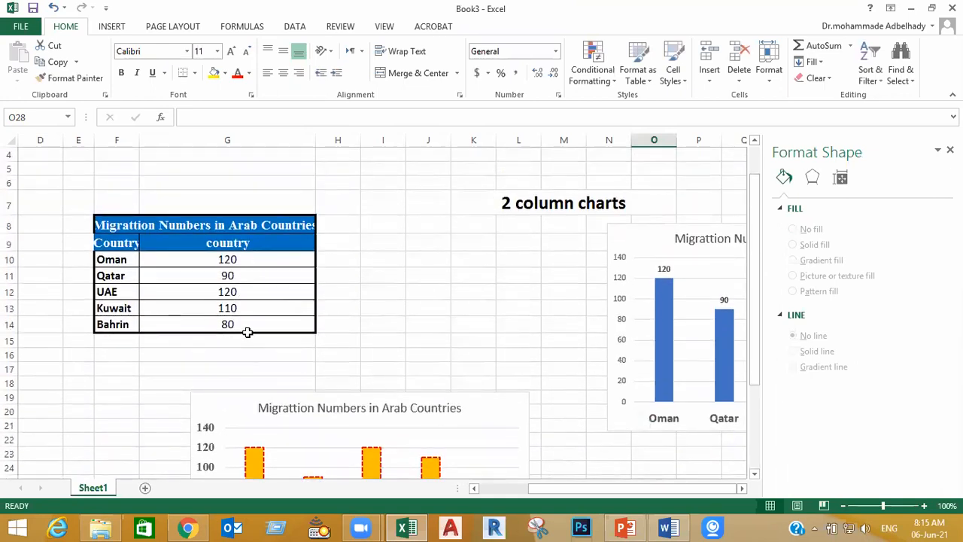
scroll(247, 332, down, 2)
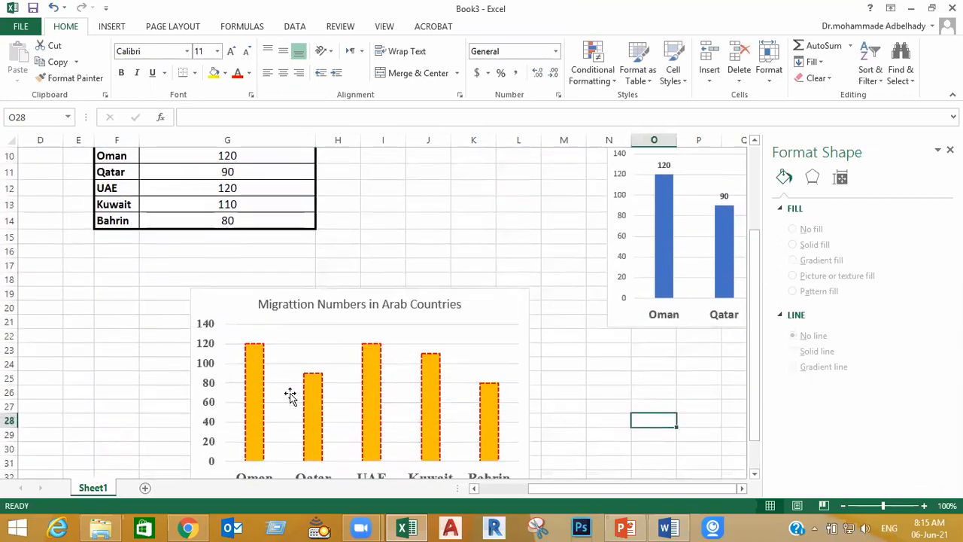
scroll(291, 393, up, 2)
click(260, 265)
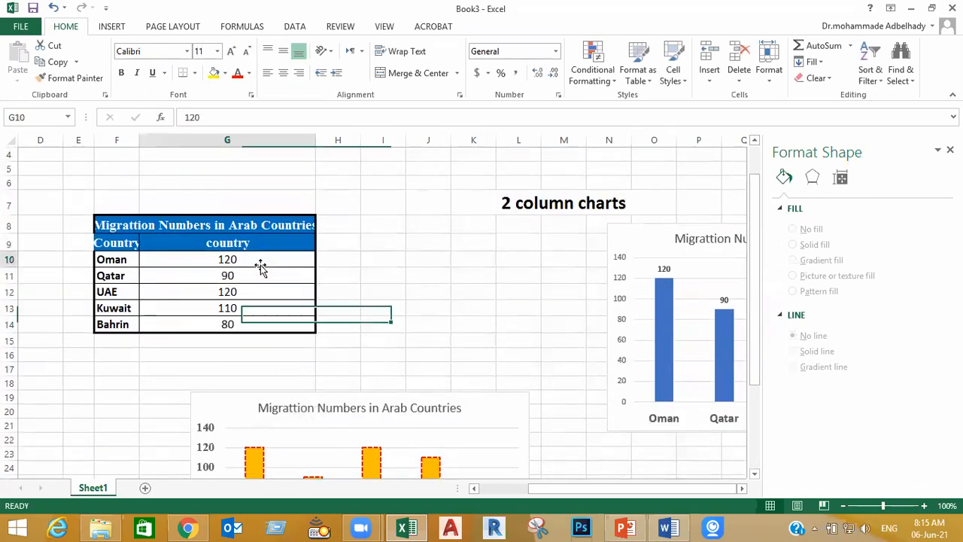
text(140)
key(Return)
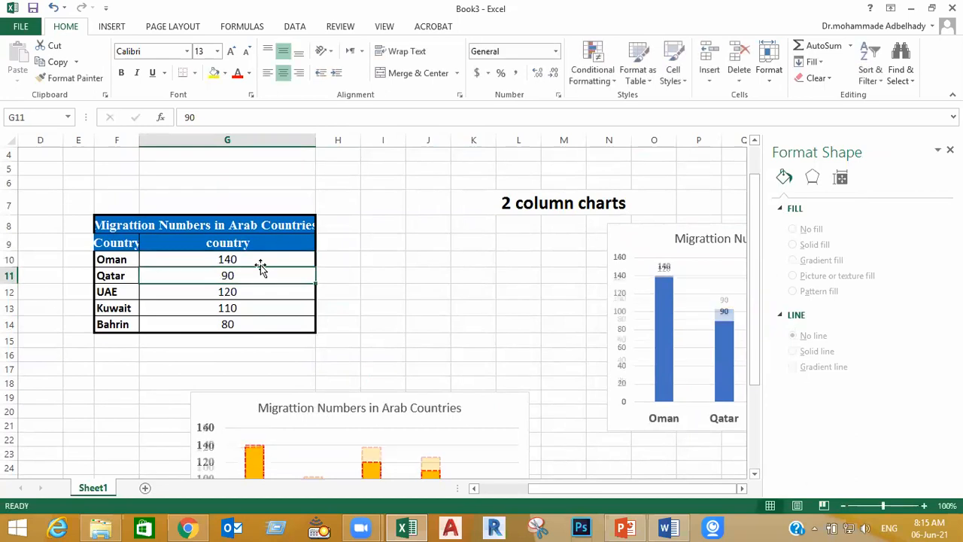
scroll(344, 372, down, 3)
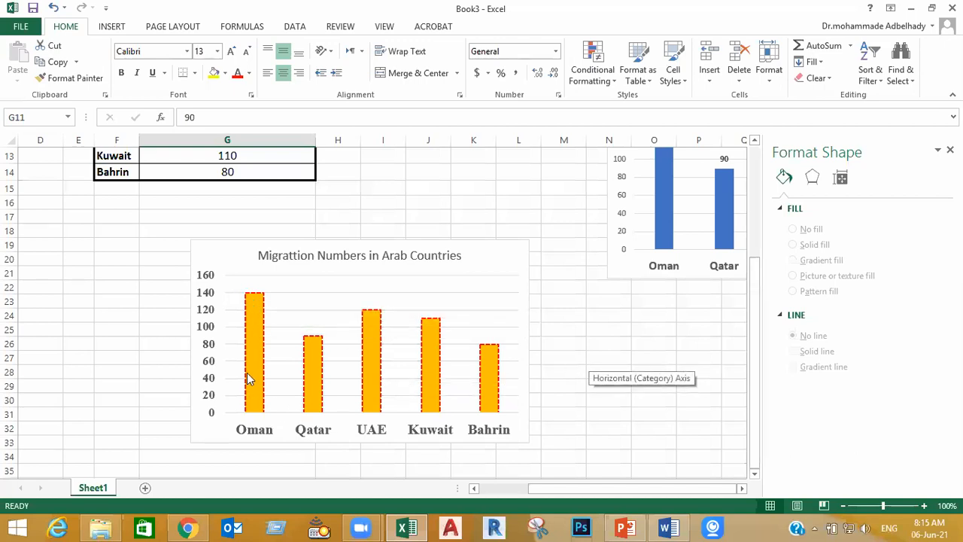
click(611, 389)
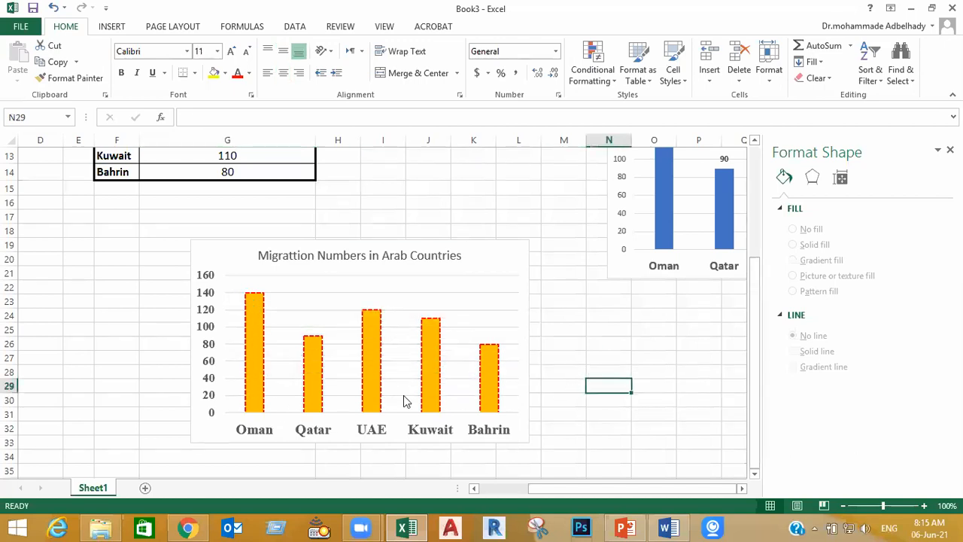
Recolor only the Oman column with a light orange theme color as its solid fill
click(256, 349)
click(256, 349)
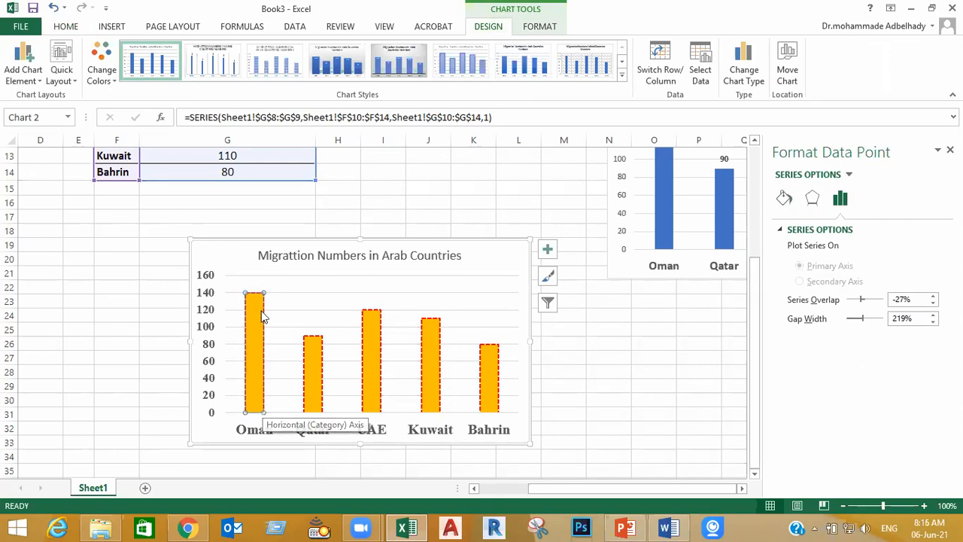
click(784, 198)
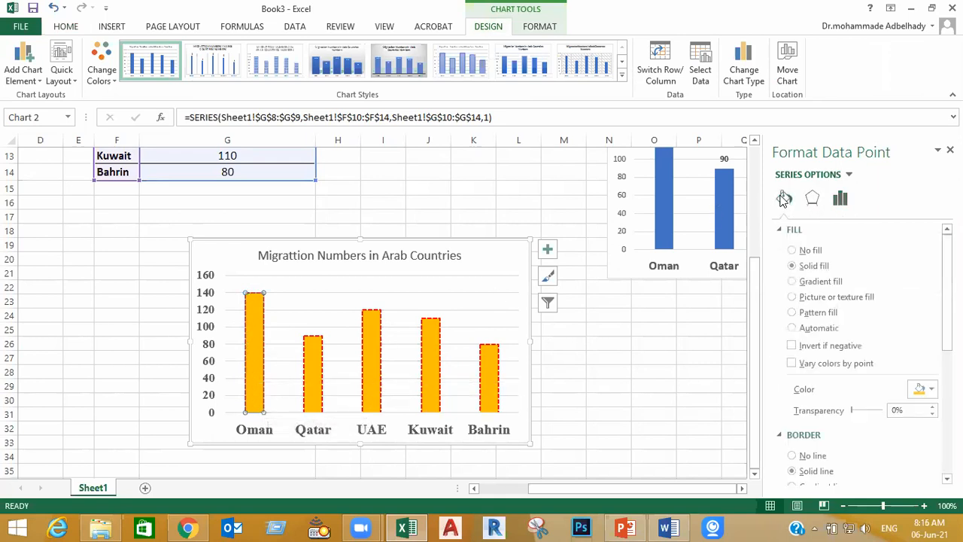
click(932, 390)
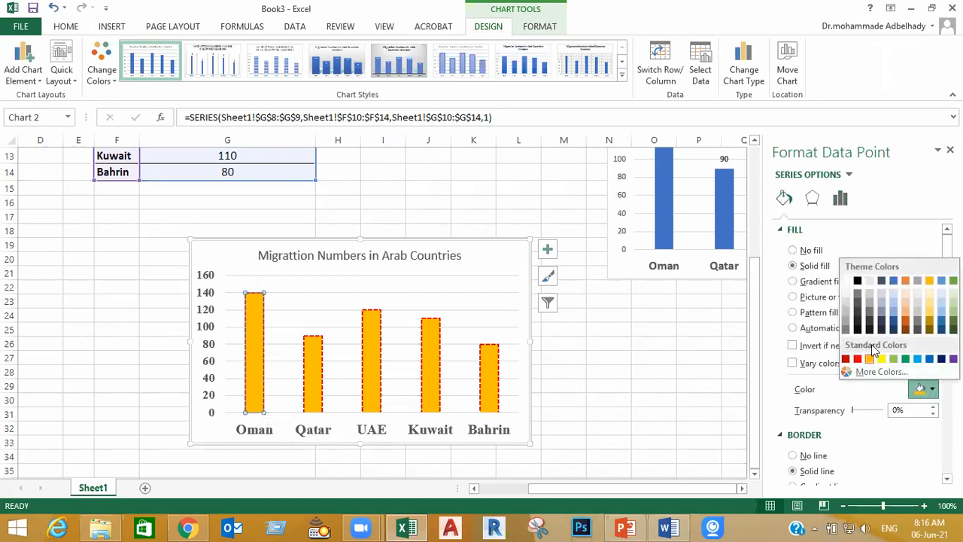
click(905, 319)
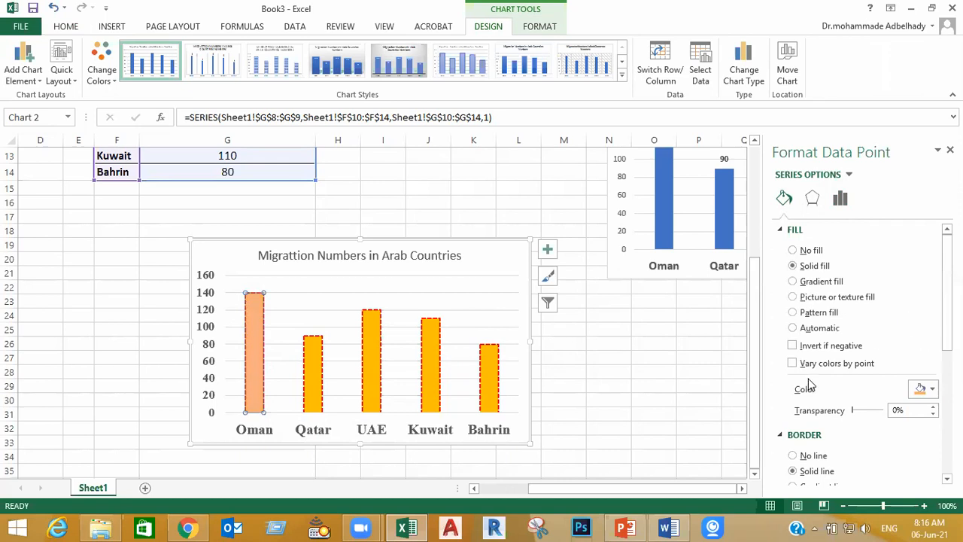
click(641, 412)
click(677, 359)
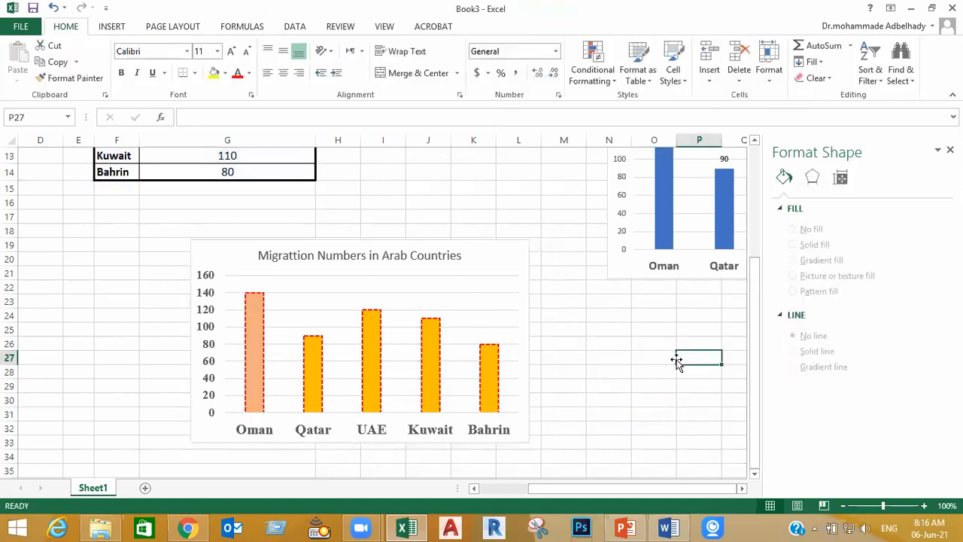
Select only the Oman column and change its fill to a picture or texture fill
mouse_move(256, 313)
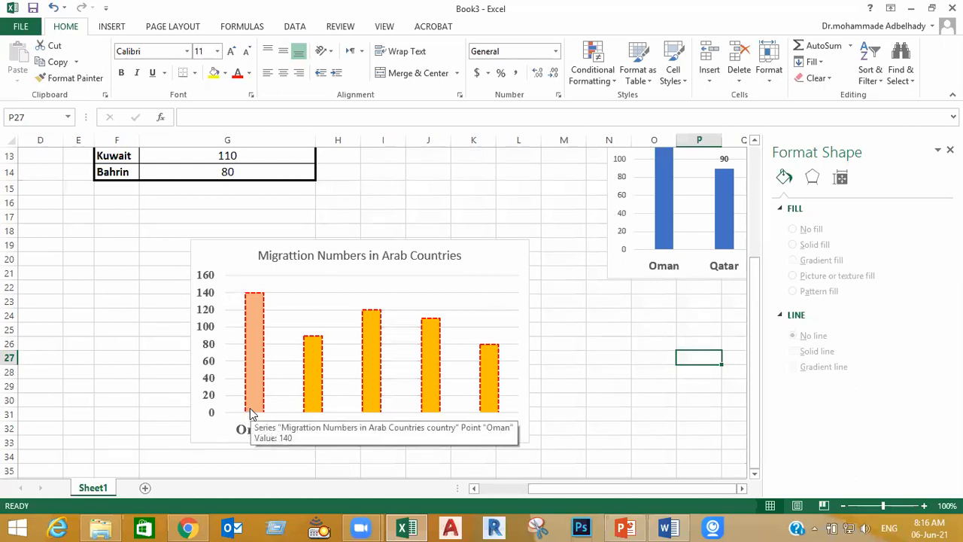
click(255, 374)
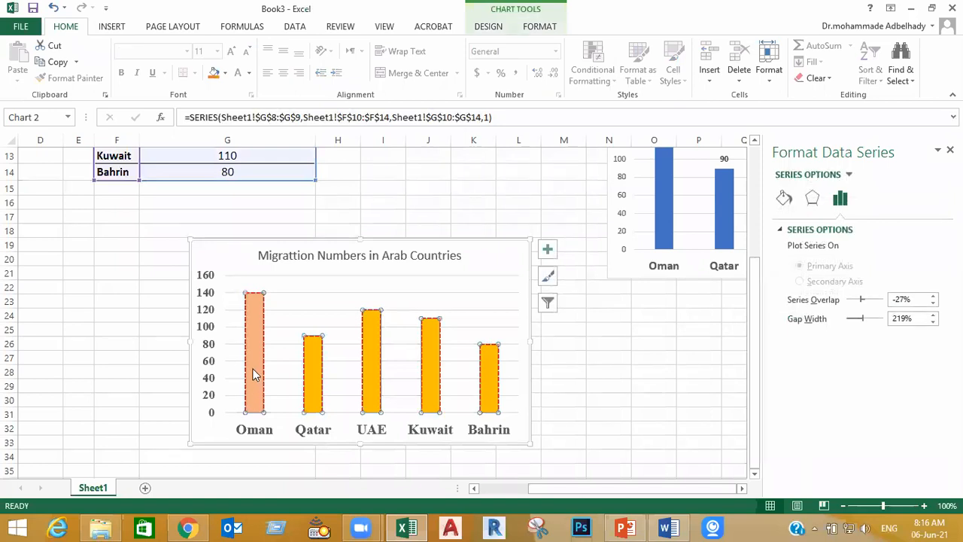
click(255, 360)
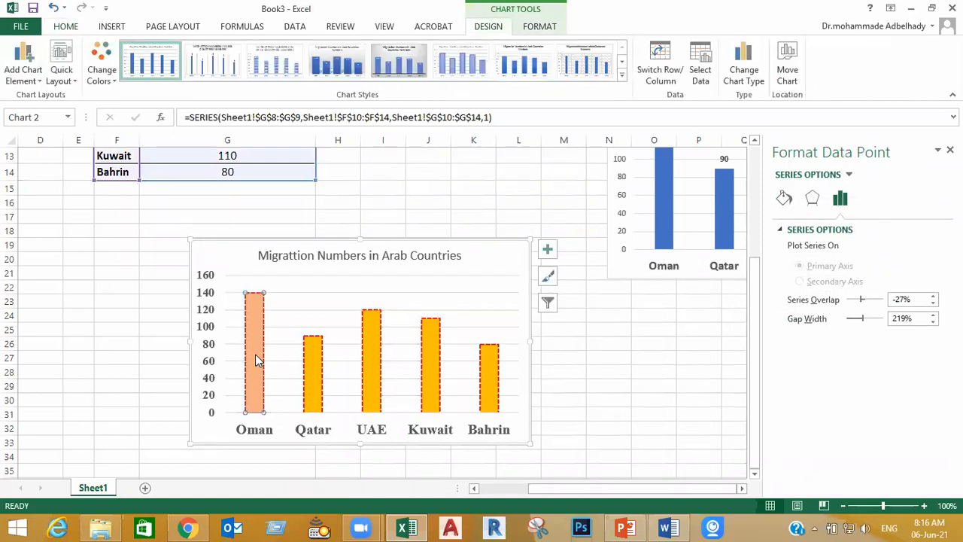
click(784, 198)
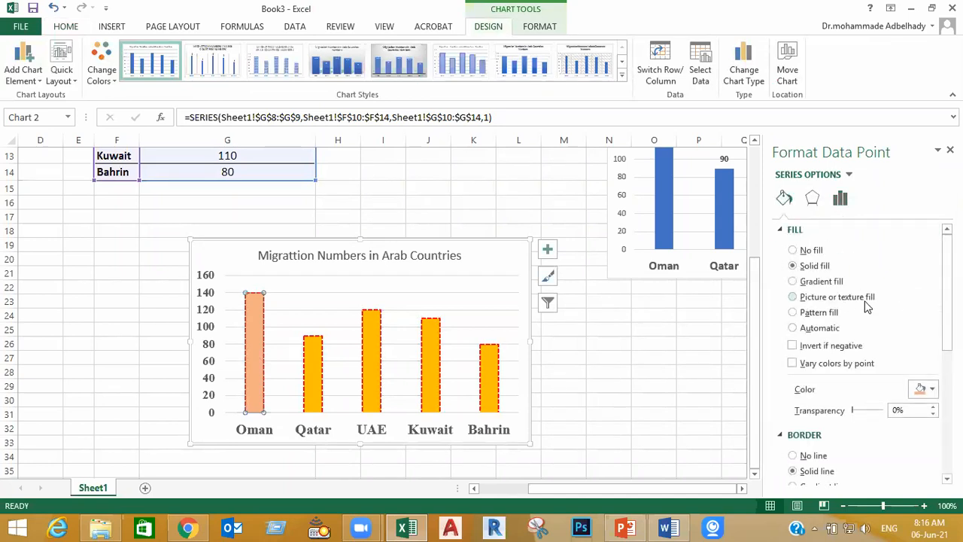
click(817, 302)
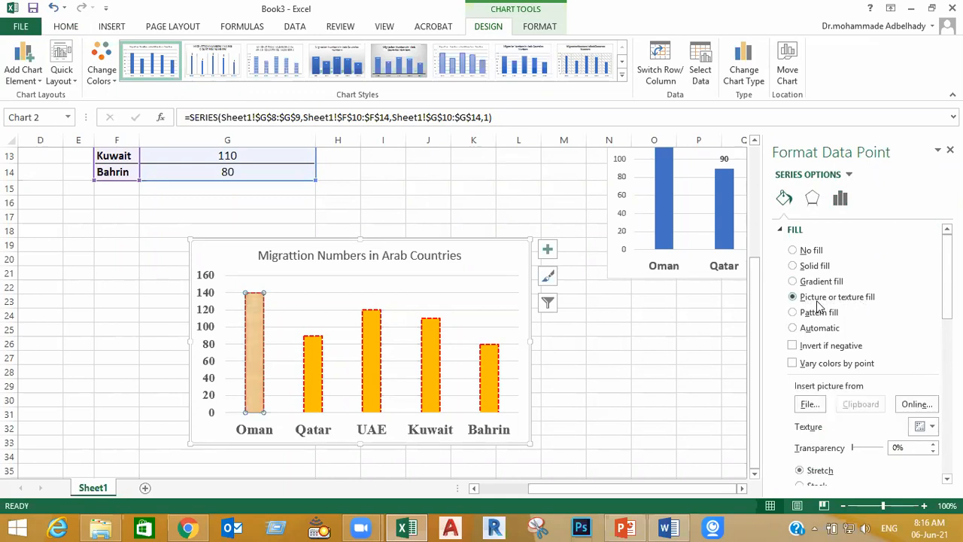
Insert the Flag-Oman picture from the flags folder inside "03 adding potos" under "for lecture charts" on the Desktop as the Oman column's fill
click(808, 404)
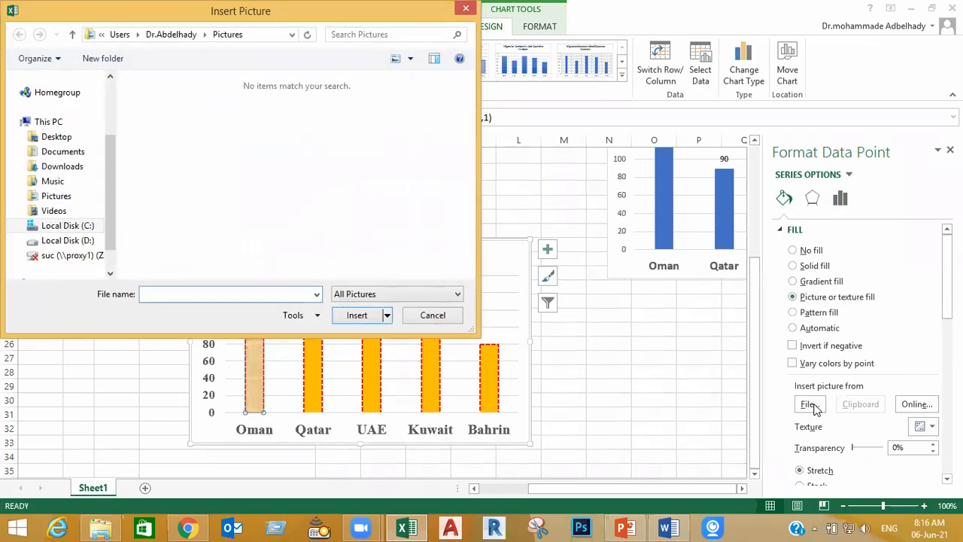
click(45, 136)
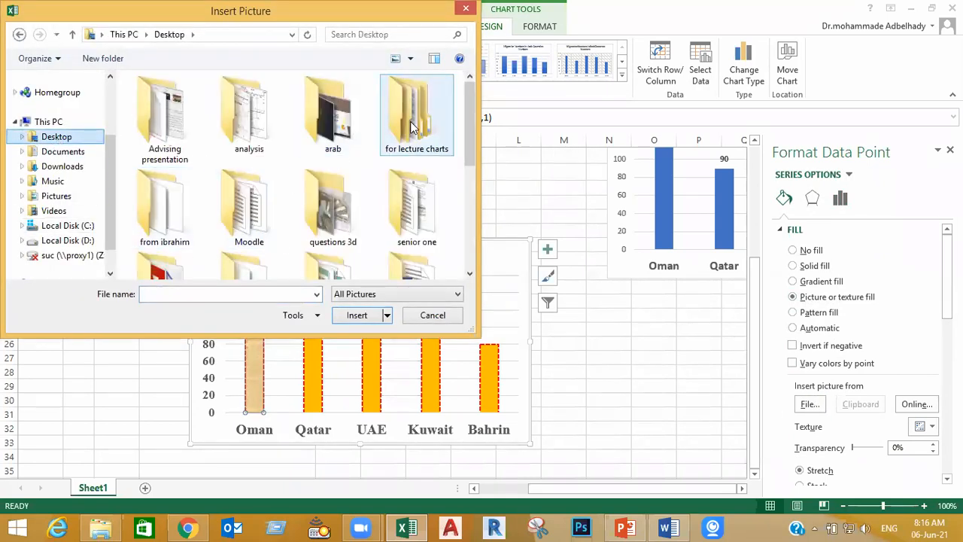
double_click(412, 121)
double_click(210, 129)
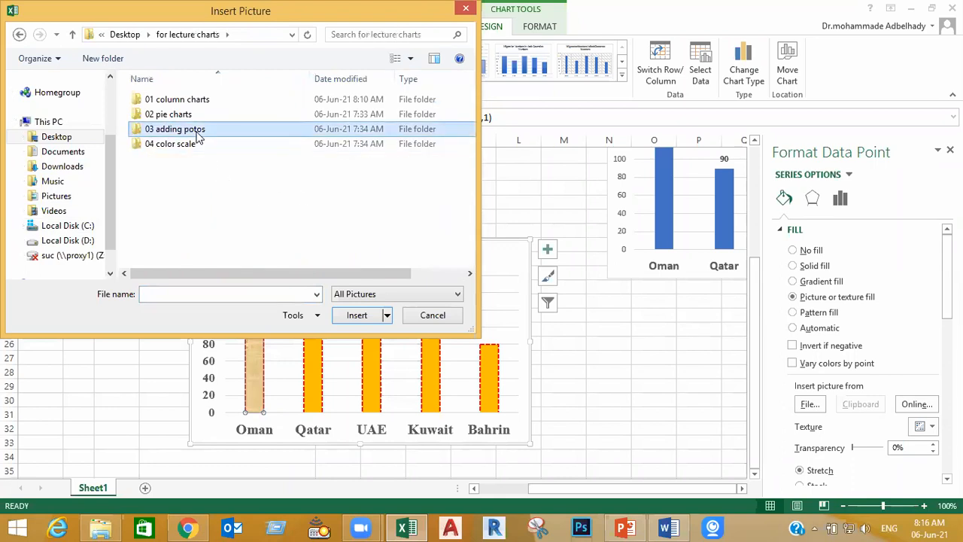
double_click(160, 128)
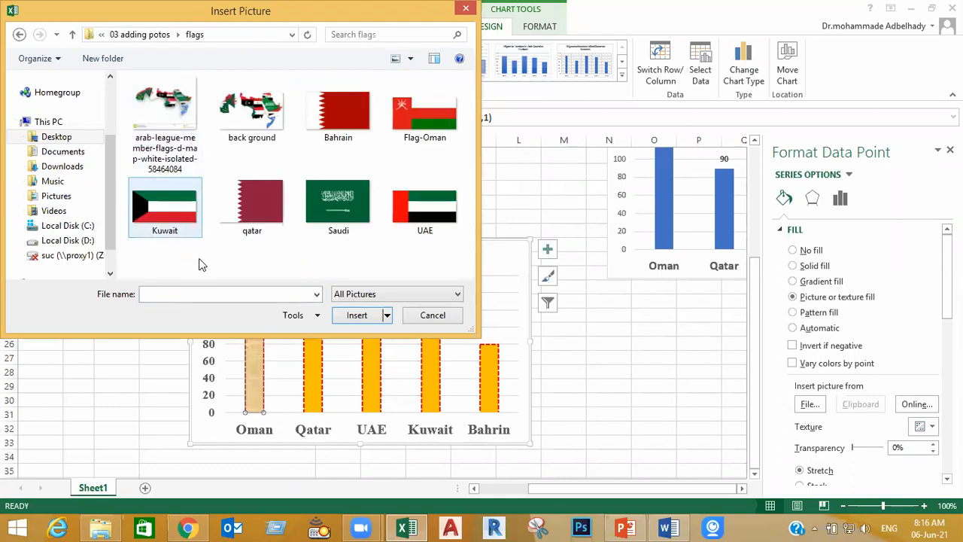
double_click(426, 108)
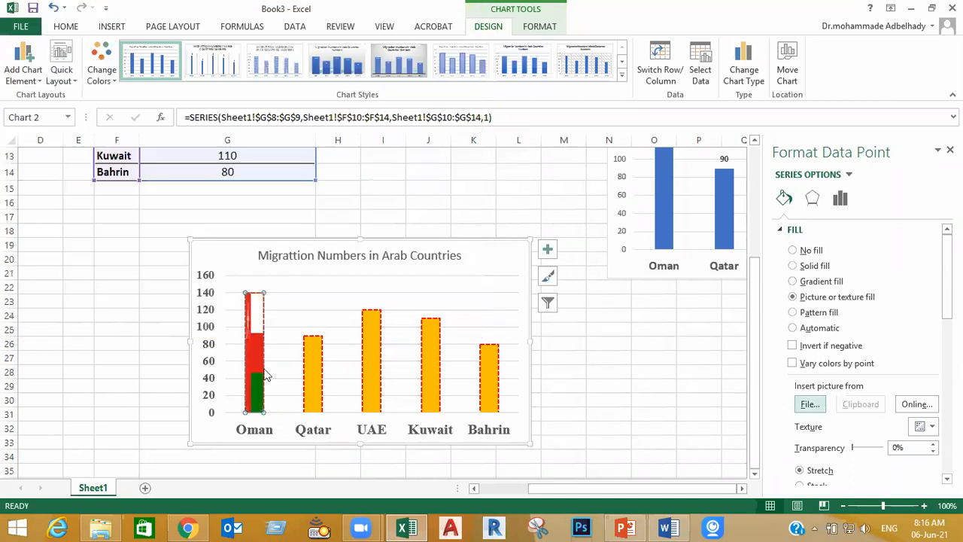
click(652, 402)
click(315, 394)
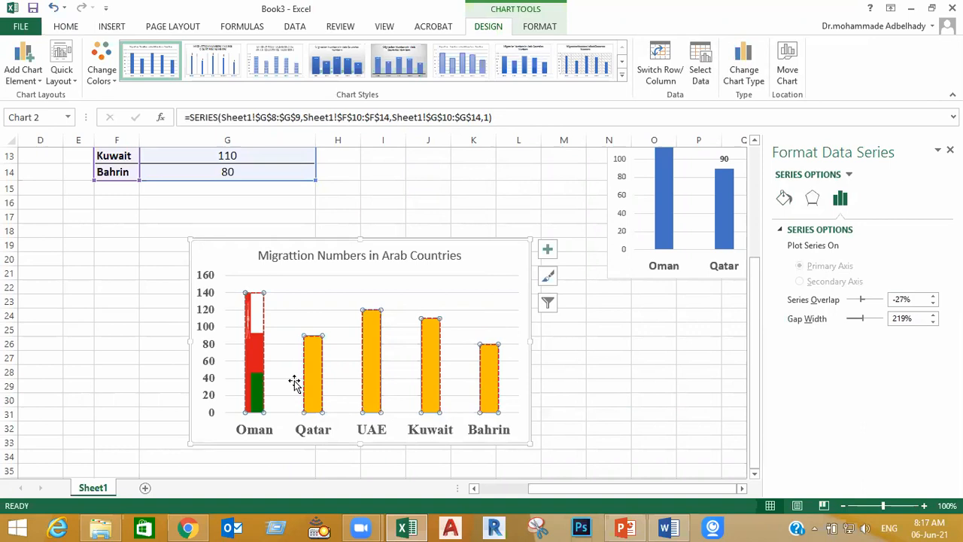
click(637, 395)
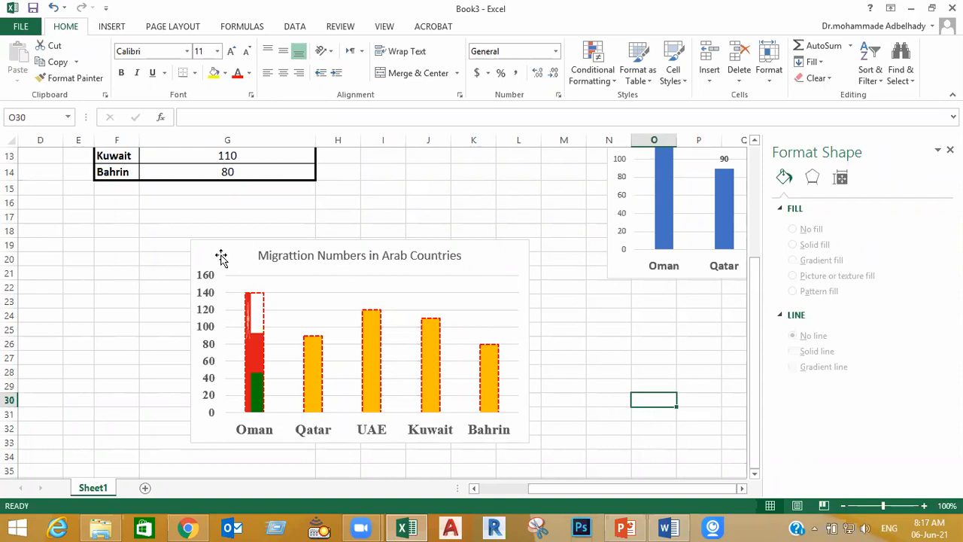
Fill the chart area with the "back ground" picture from the flags folder and set its transparency to 59%
click(502, 263)
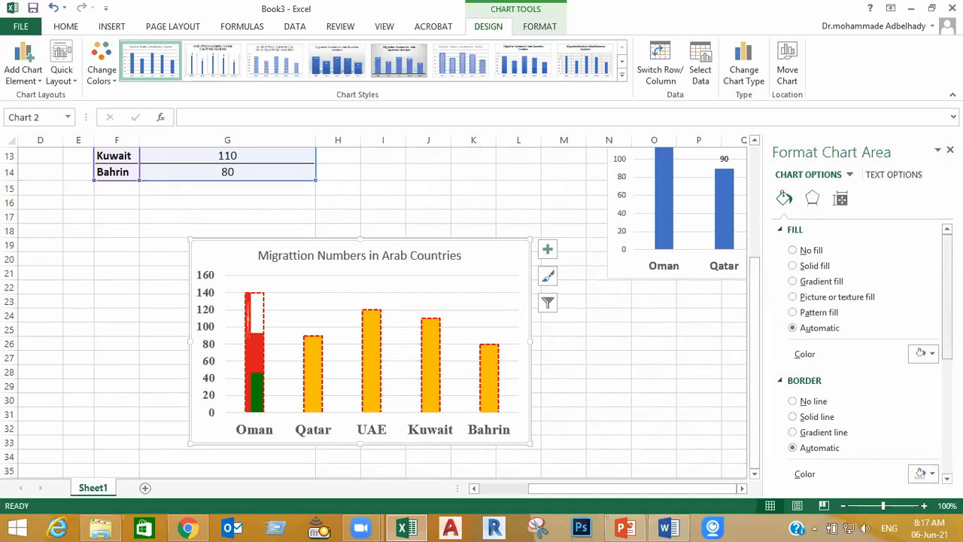
click(811, 268)
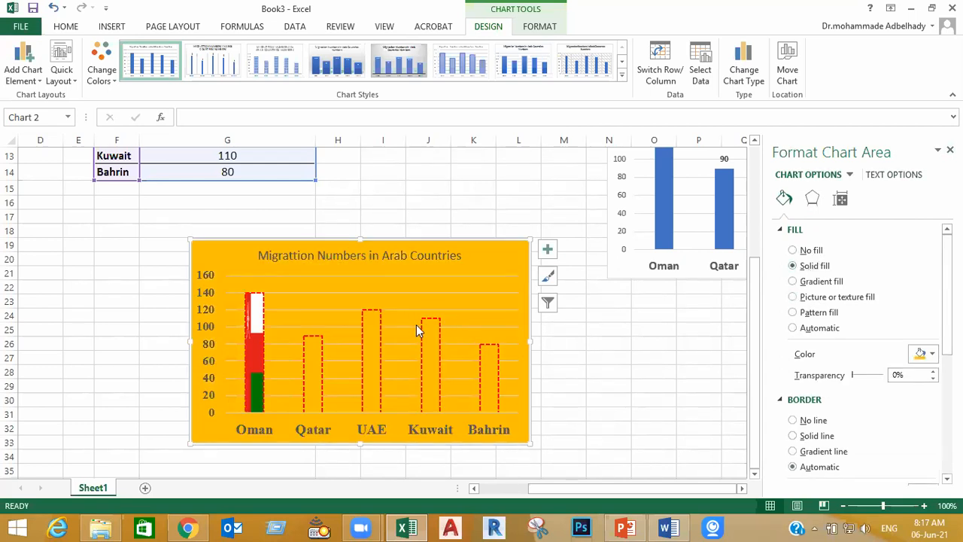
click(815, 298)
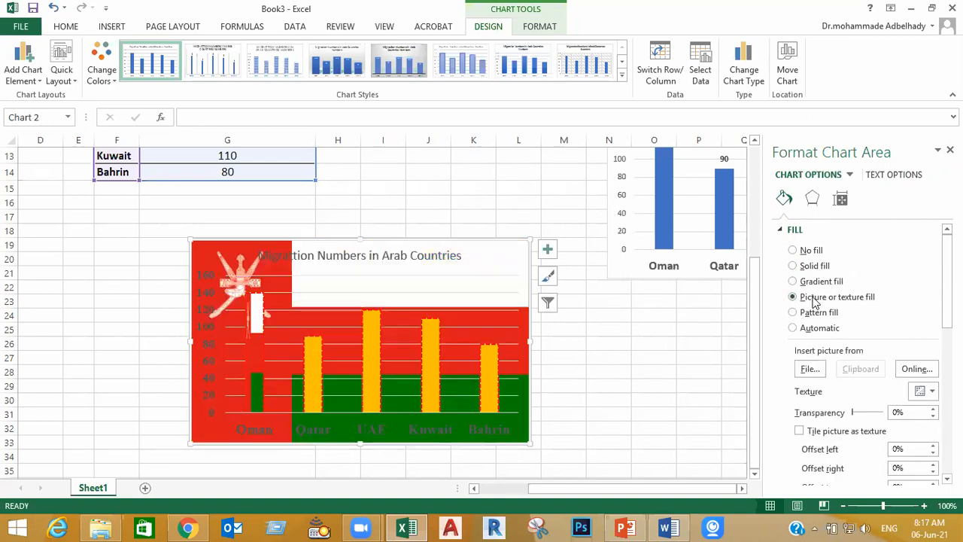
click(809, 370)
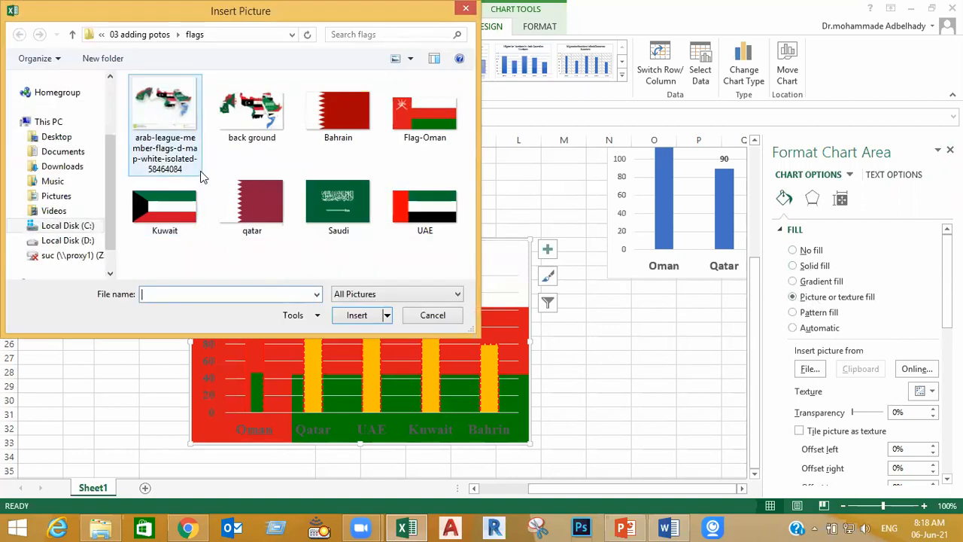
double_click(244, 120)
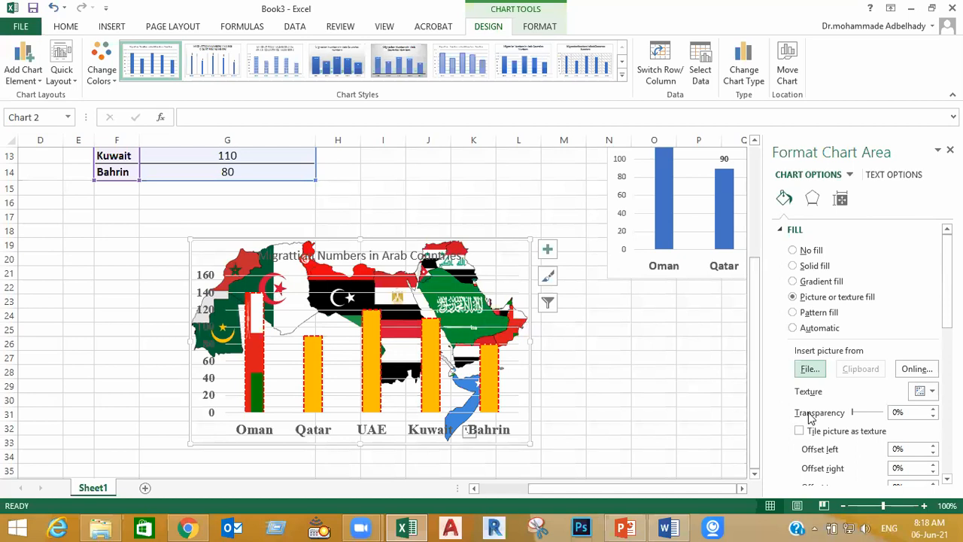
drag(855, 419, 873, 419)
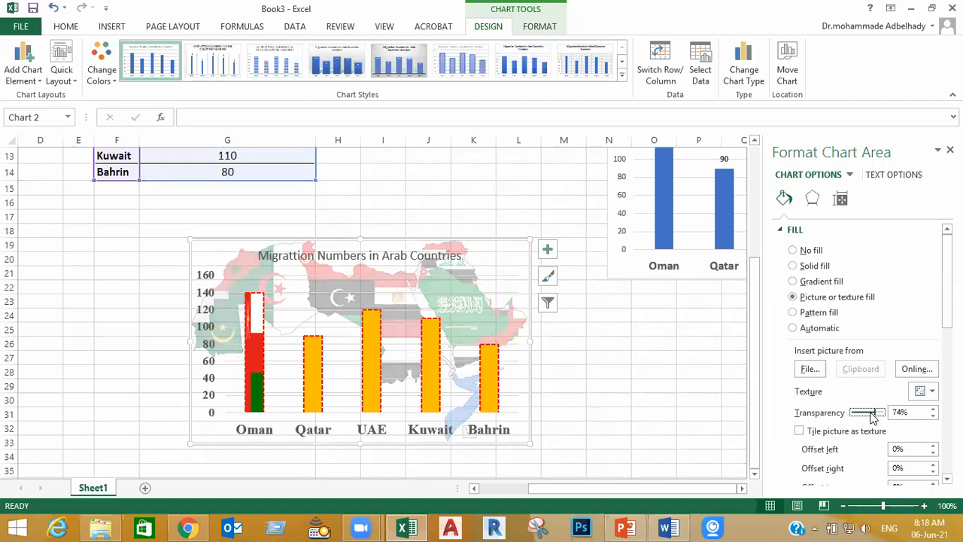
click(656, 403)
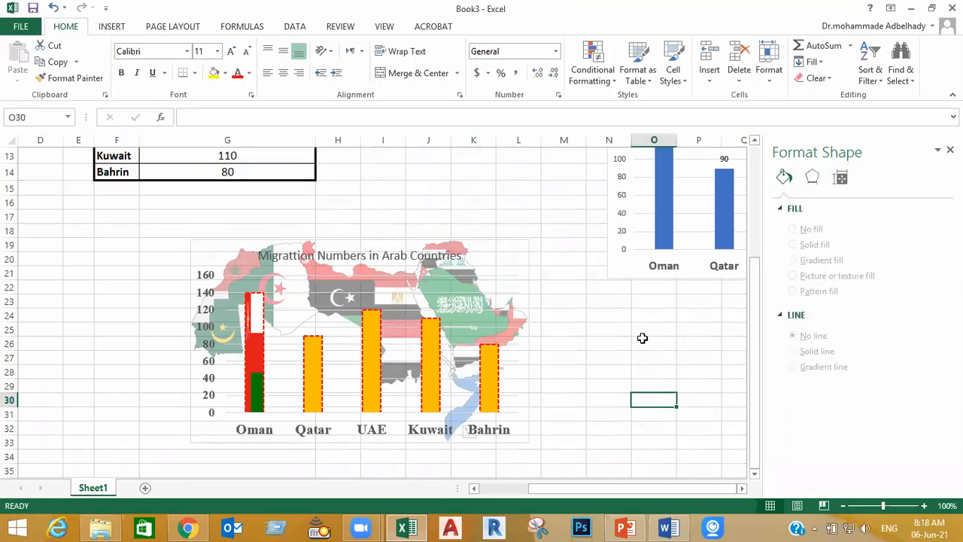
Copy the migration chart, switch to Word and create a new blank document
click(515, 251)
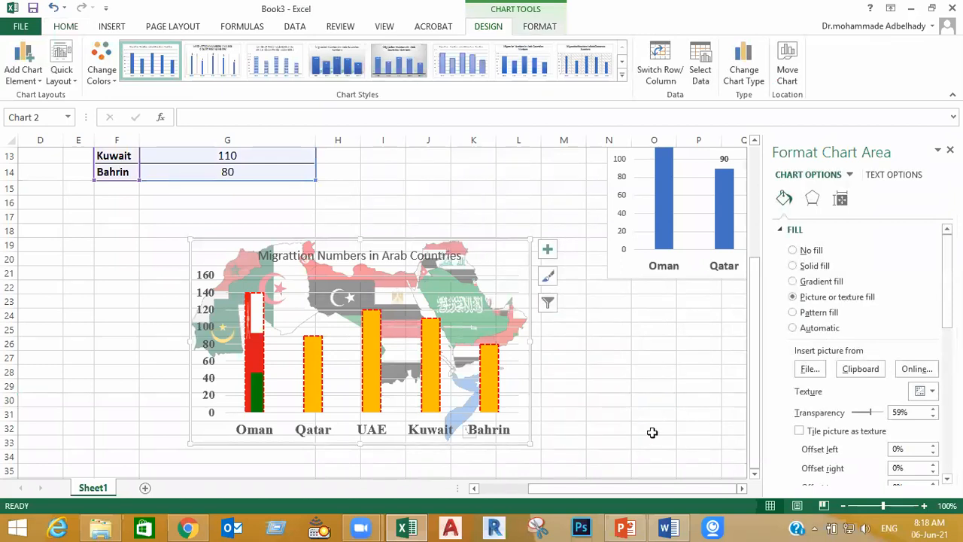
click(666, 526)
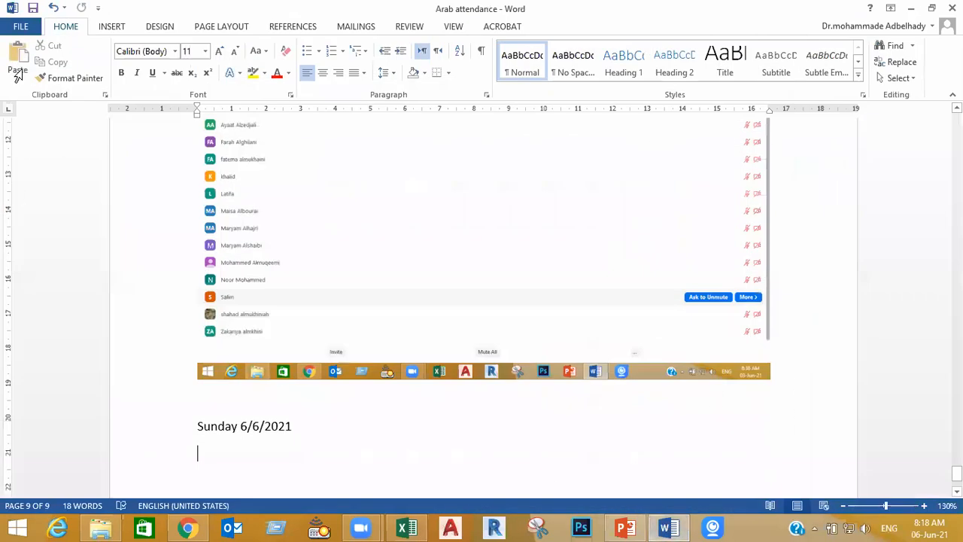
click(21, 27)
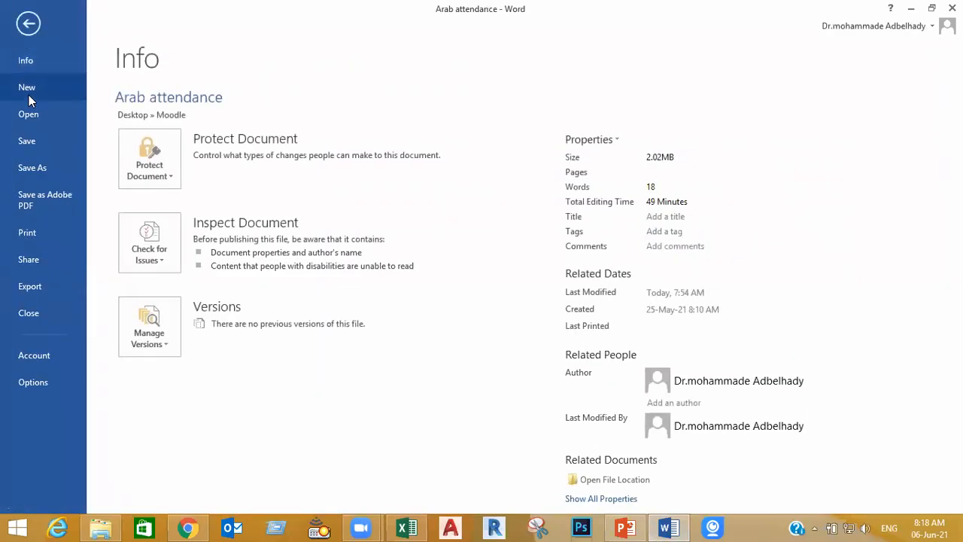
click(29, 95)
click(212, 233)
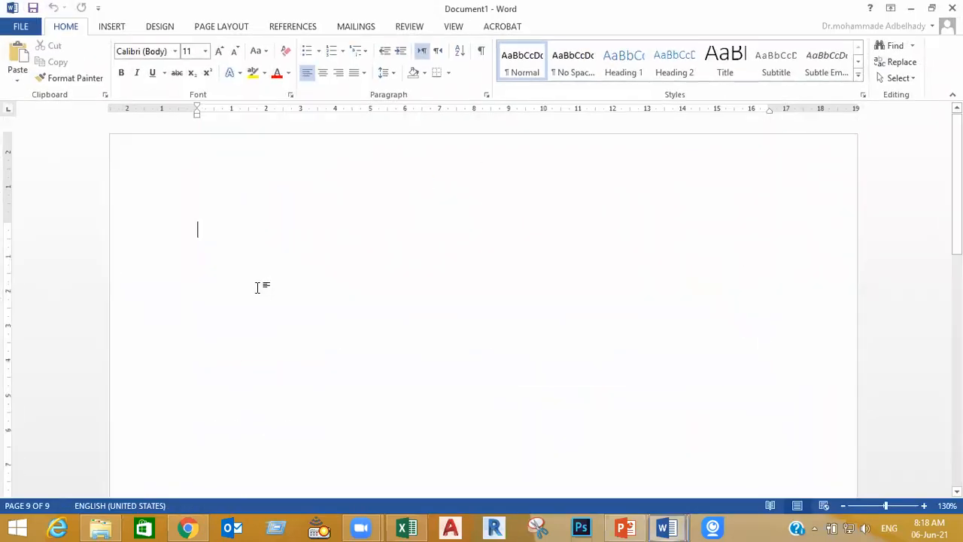
Paste the chart directly into the blank document's body, then undo the paste
key(ctrl+v)
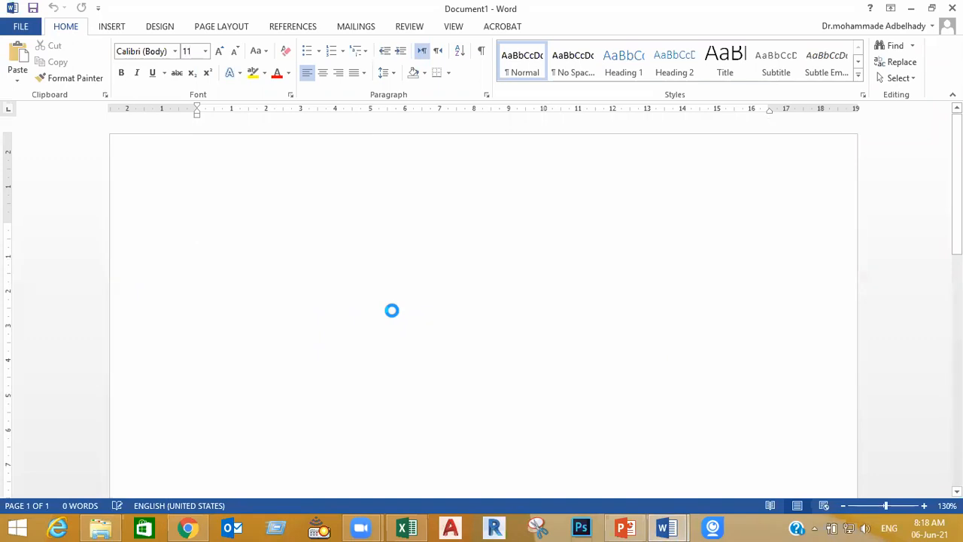
click(636, 252)
click(752, 269)
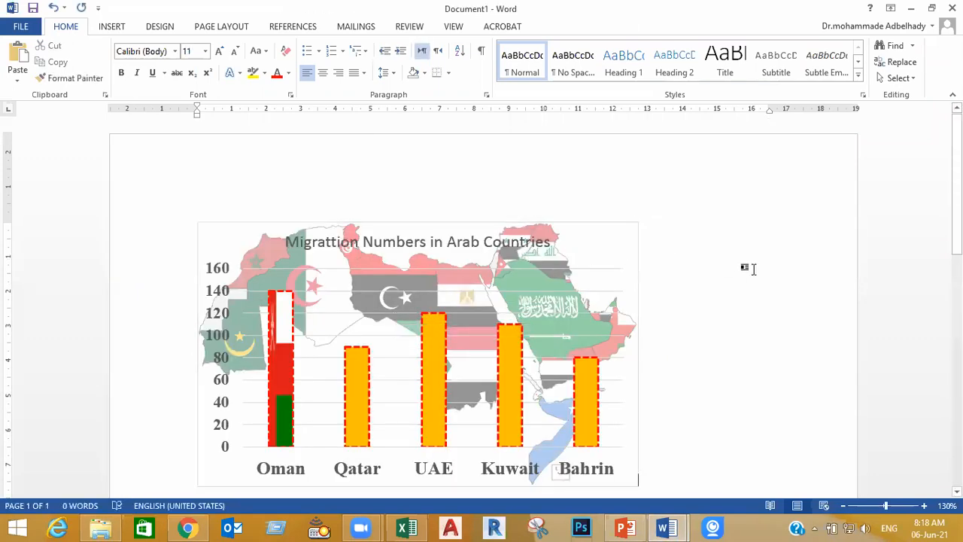
scroll(750, 269, down, 1)
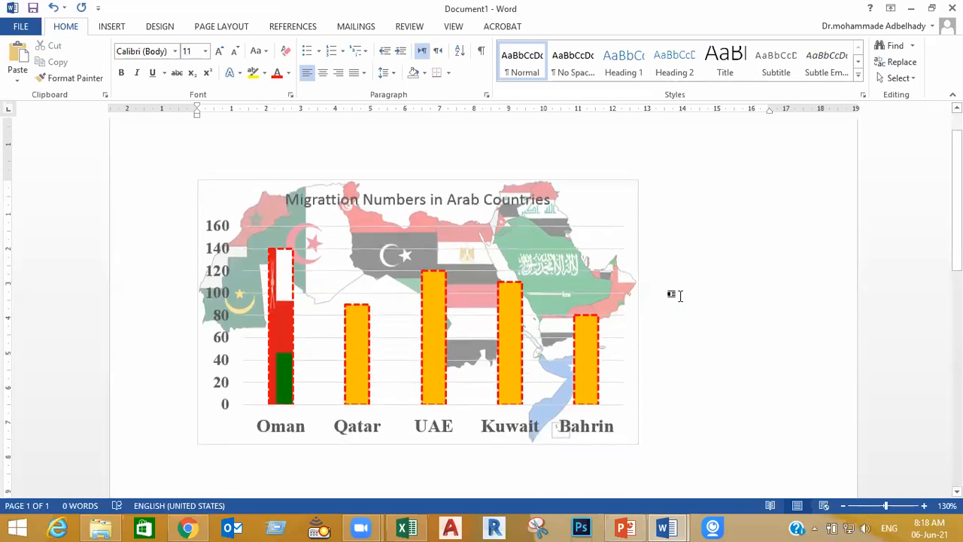
key(ctrl+z)
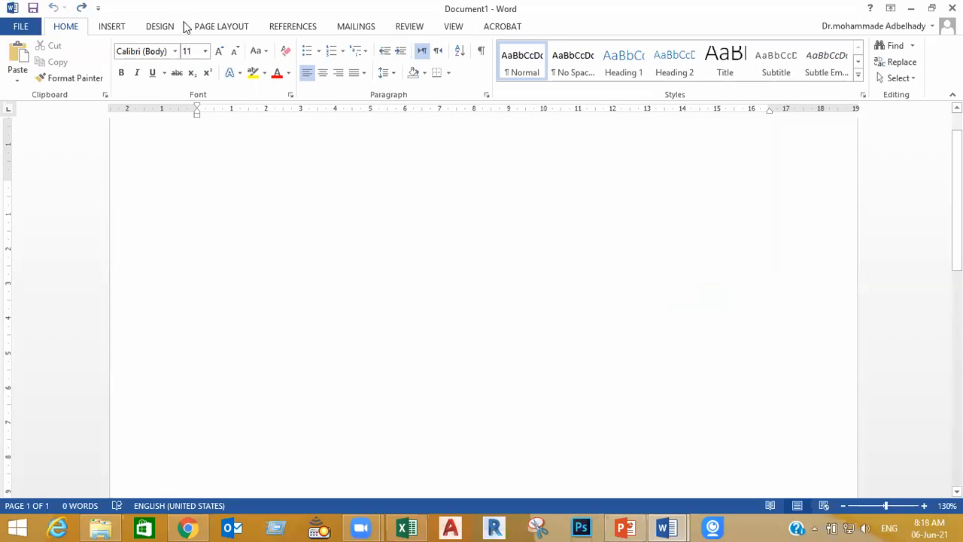
Draw a text box about 7.07 cm high and 14.16 cm wide on the blank page
click(114, 27)
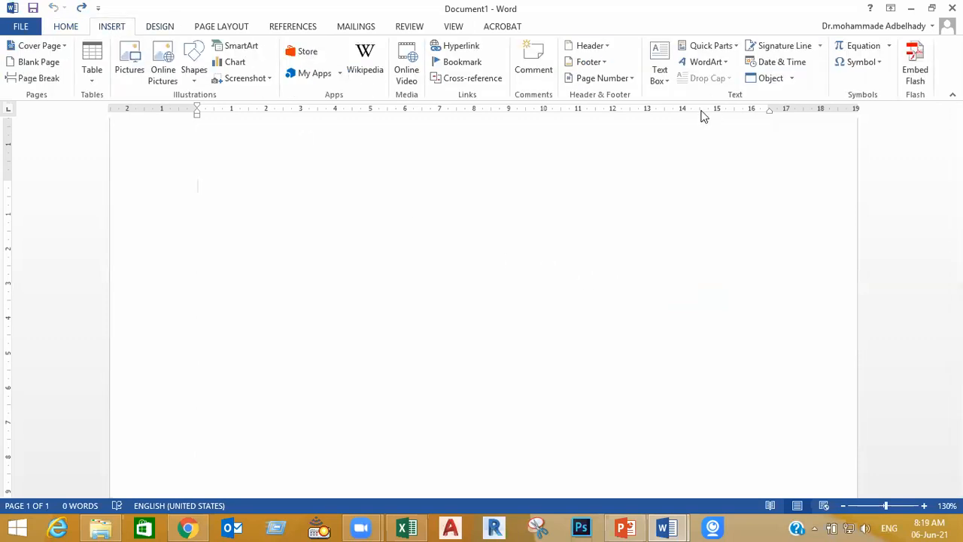
click(660, 81)
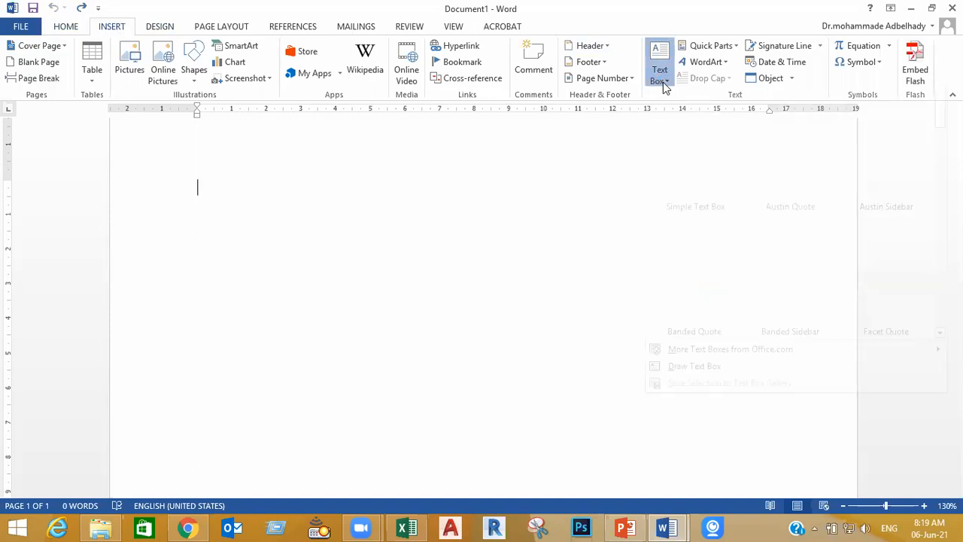
click(688, 380)
drag(705, 198, 214, 444)
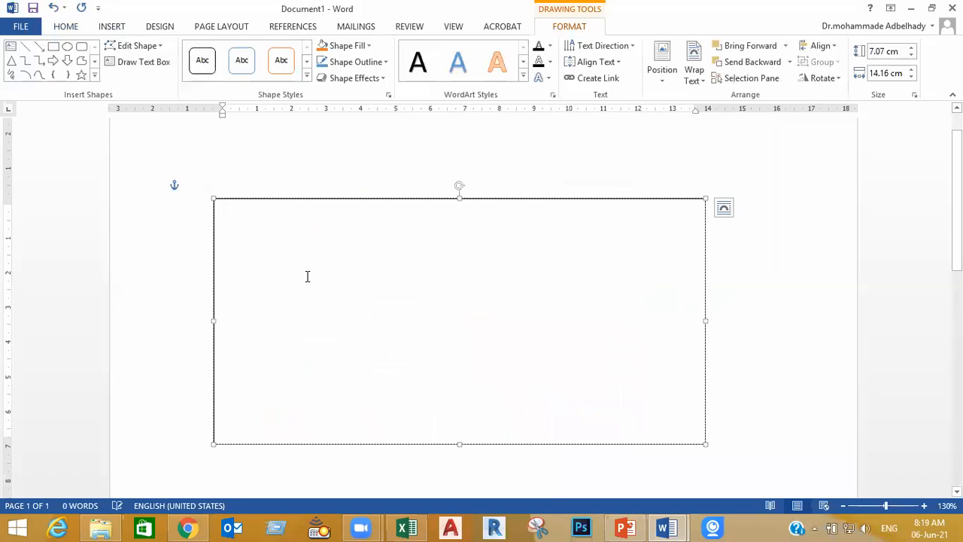
Paste the migration chart into the text box, narrow the box to about 11.87 cm and move it further right on the page
key(ctrl+v)
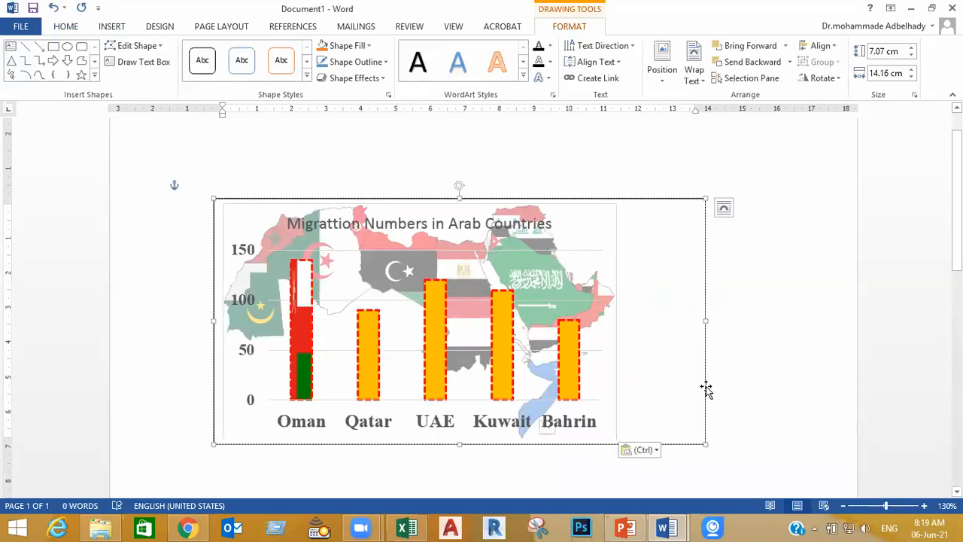
click(695, 319)
drag(704, 320, 625, 320)
drag(563, 447, 705, 400)
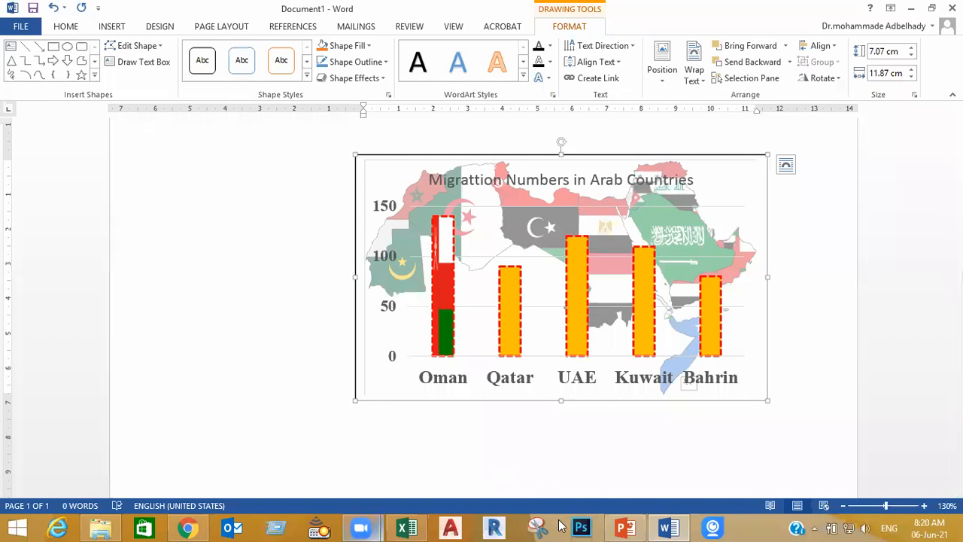
Switch to the Lecture 08 Charts in Excel presentation and view the Lecture Topics slide
mouse_move(627, 530)
click(365, 529)
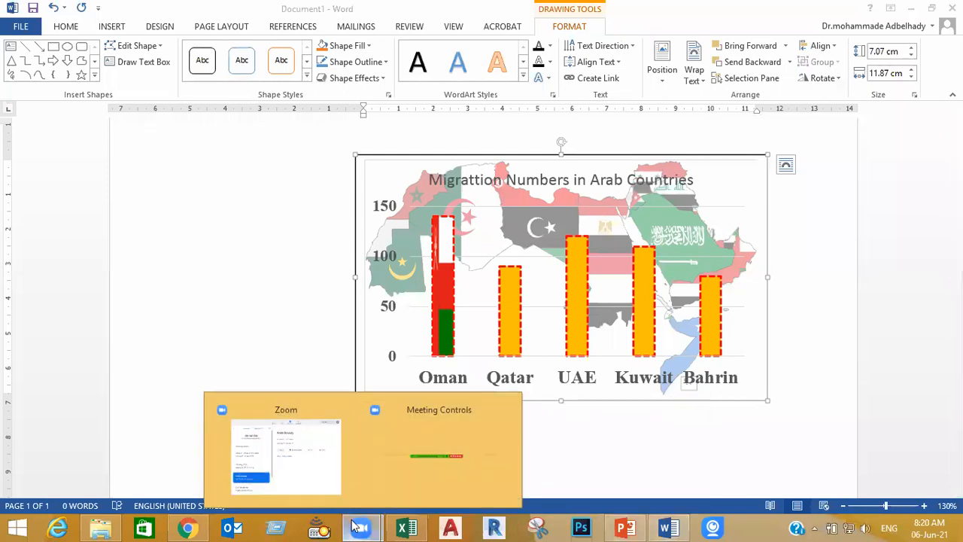
click(628, 528)
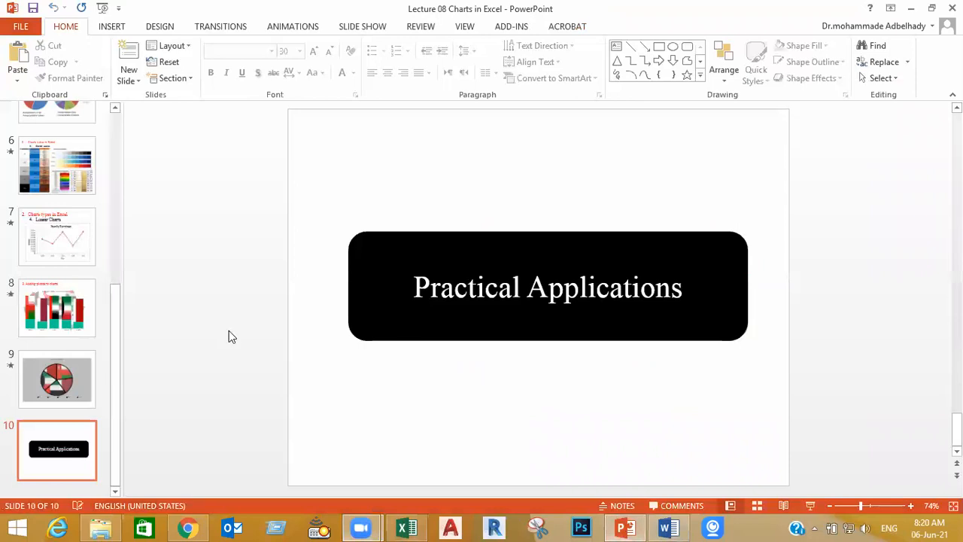
scroll(45, 264, up, 5)
click(65, 200)
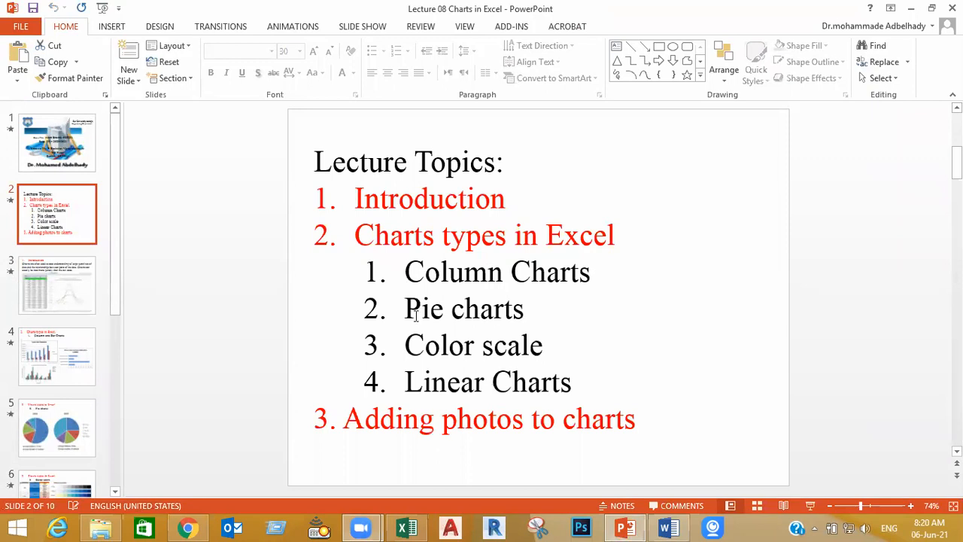
Switch to File Explorer and open the pie chart workbook Book2 from the for lecture charts folder
click(100, 528)
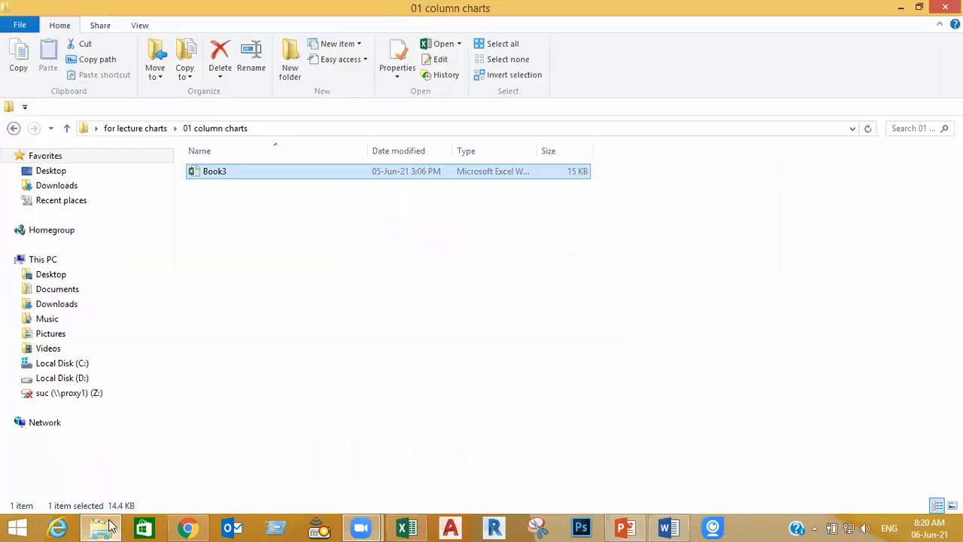
click(66, 128)
click(245, 181)
double_click(245, 186)
double_click(217, 174)
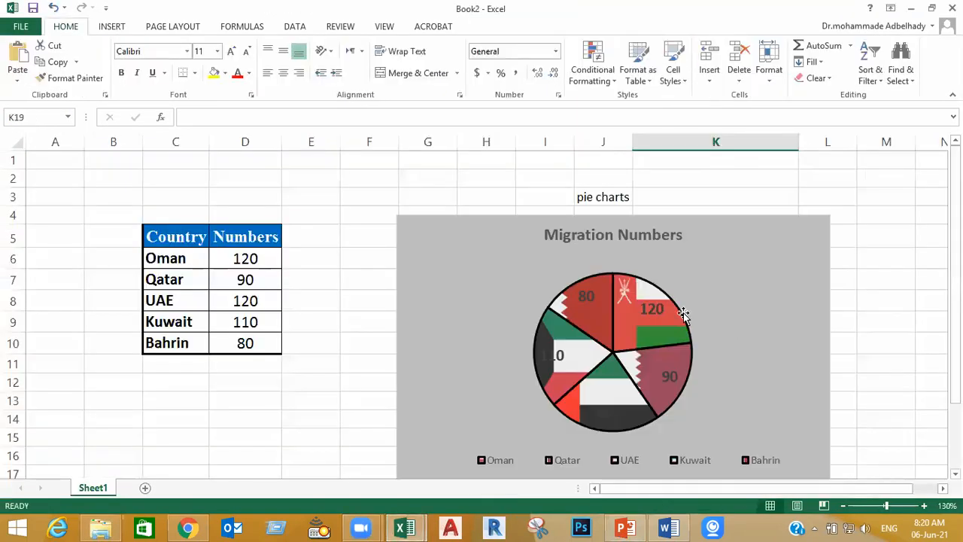
scroll(871, 345, down, 1)
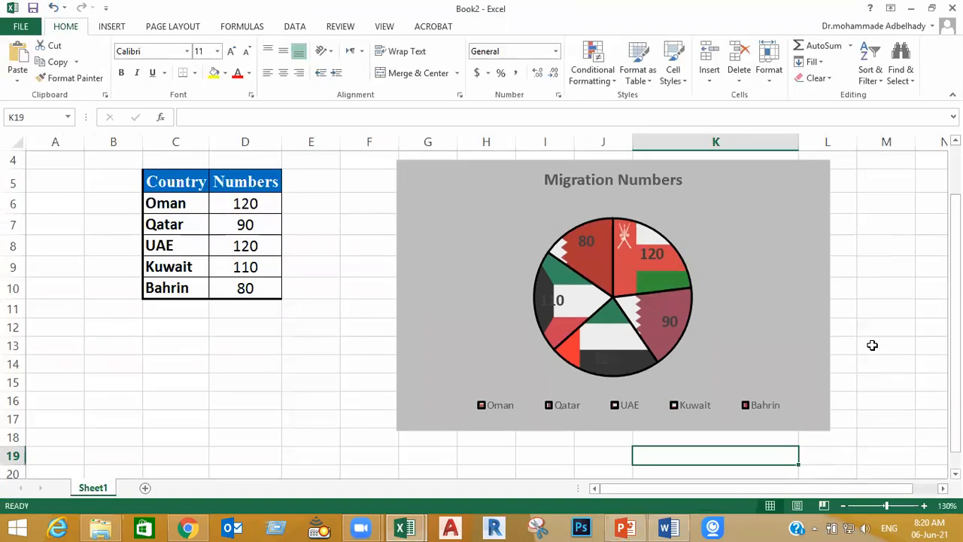
drag(243, 223, 188, 263)
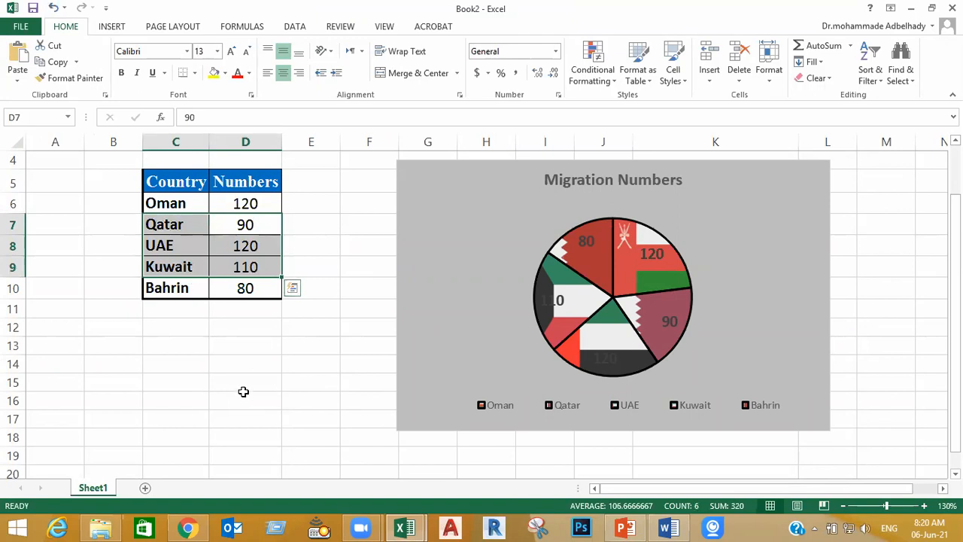
click(369, 275)
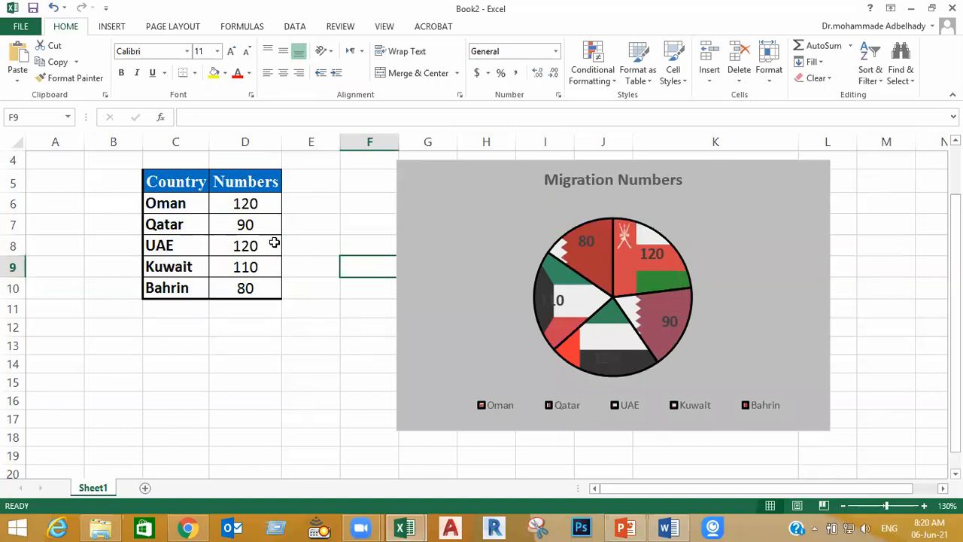
Preview a 3-D pie chart of the country migration table without inserting it
click(247, 242)
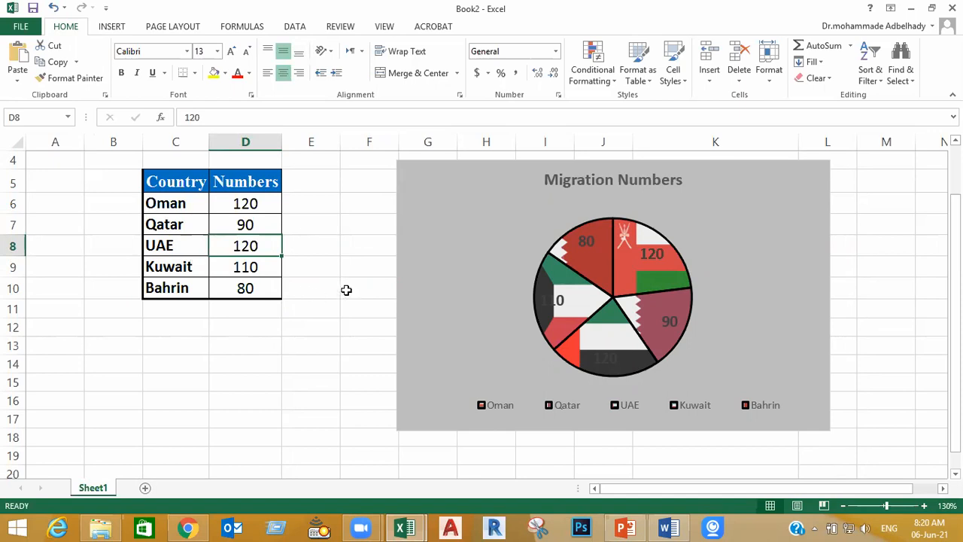
click(113, 27)
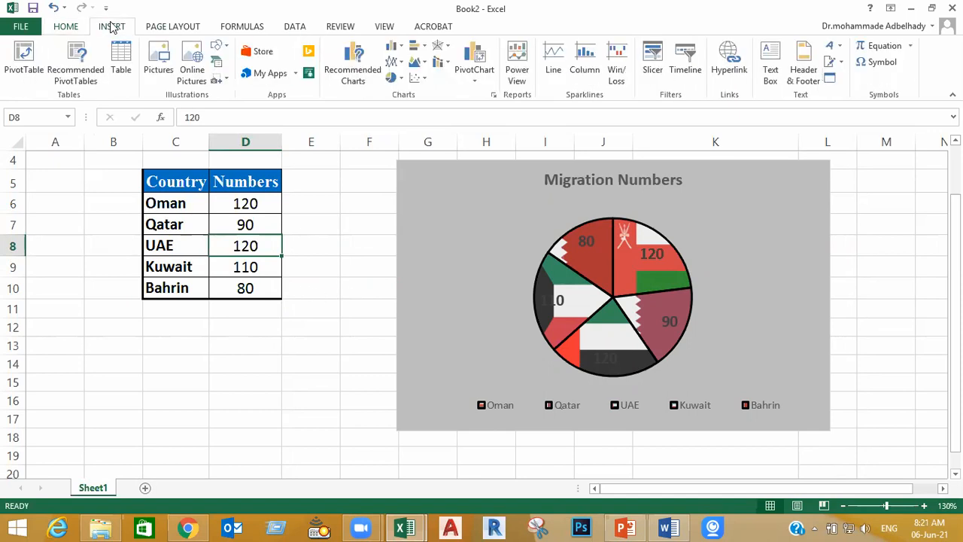
click(398, 79)
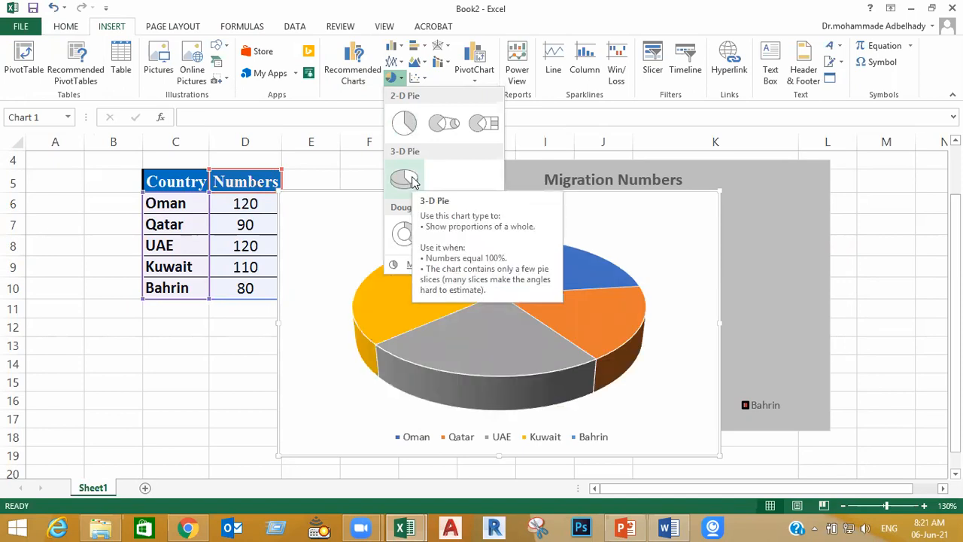
click(226, 387)
Delete the existing flag-filled pie chart from the sheet
click(787, 203)
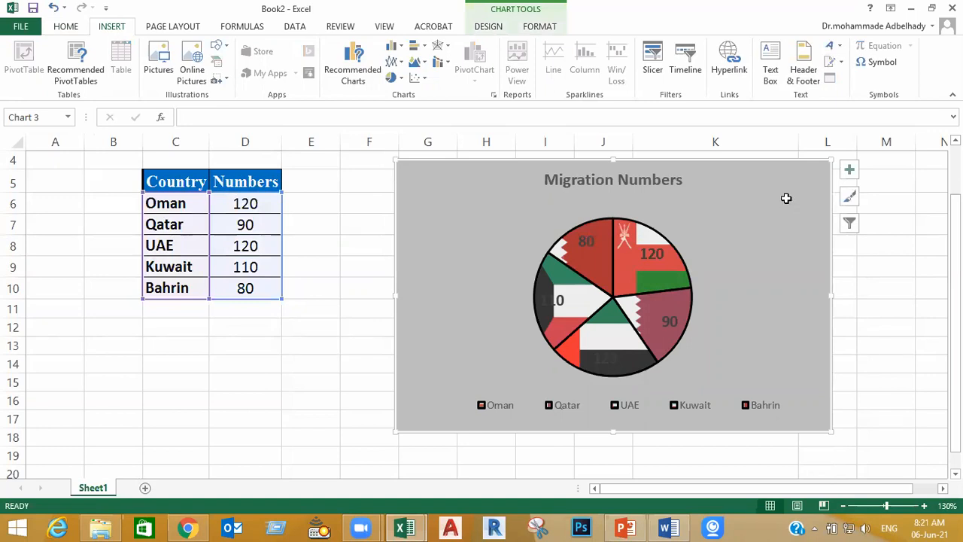
key(Delete)
scroll(606, 295, up, 1)
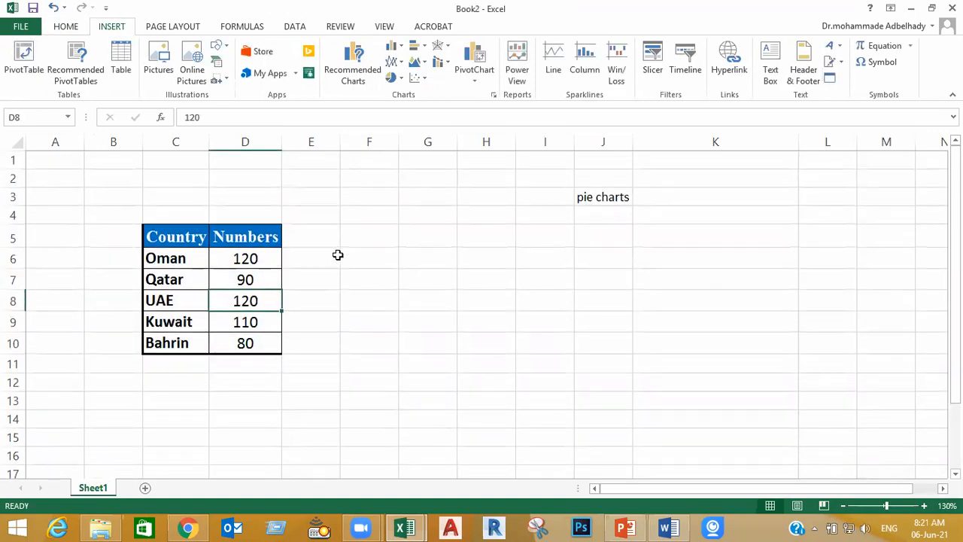
Merge and center cells C4:D4 above the table's Country and Numbers headings
drag(222, 213, 192, 215)
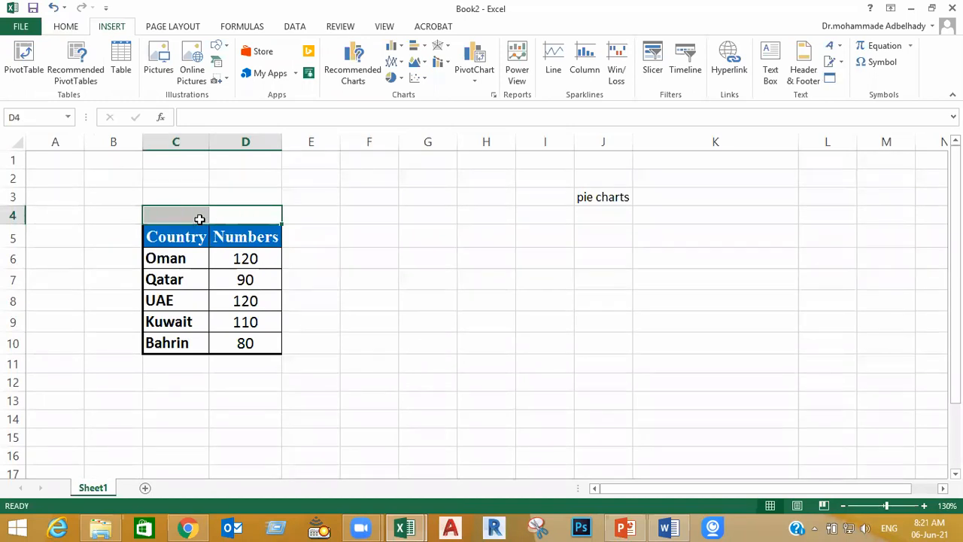
click(538, 263)
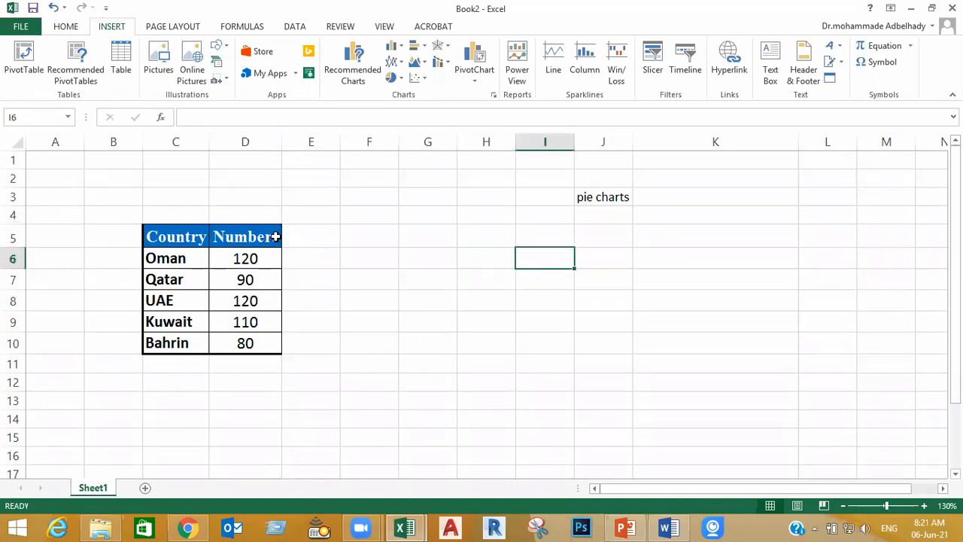
drag(229, 213, 202, 217)
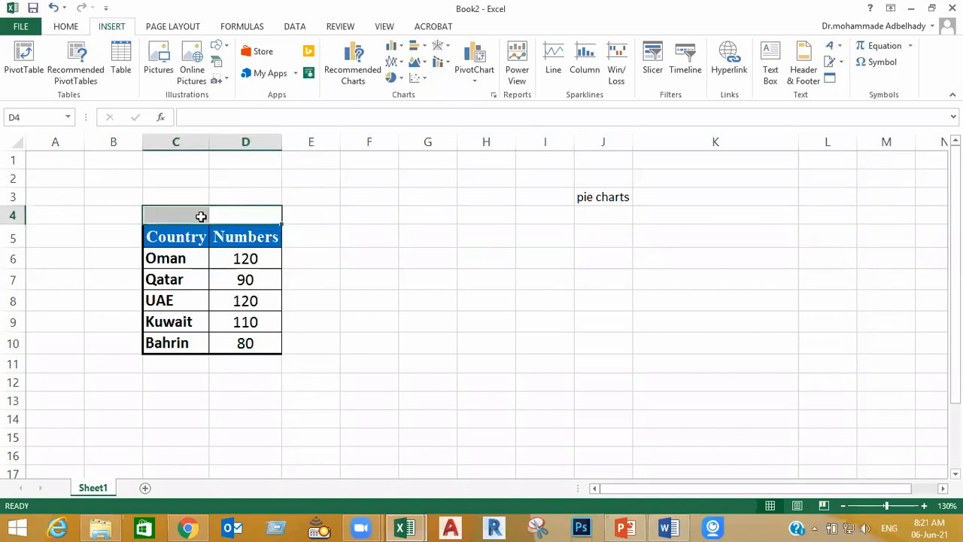
click(66, 25)
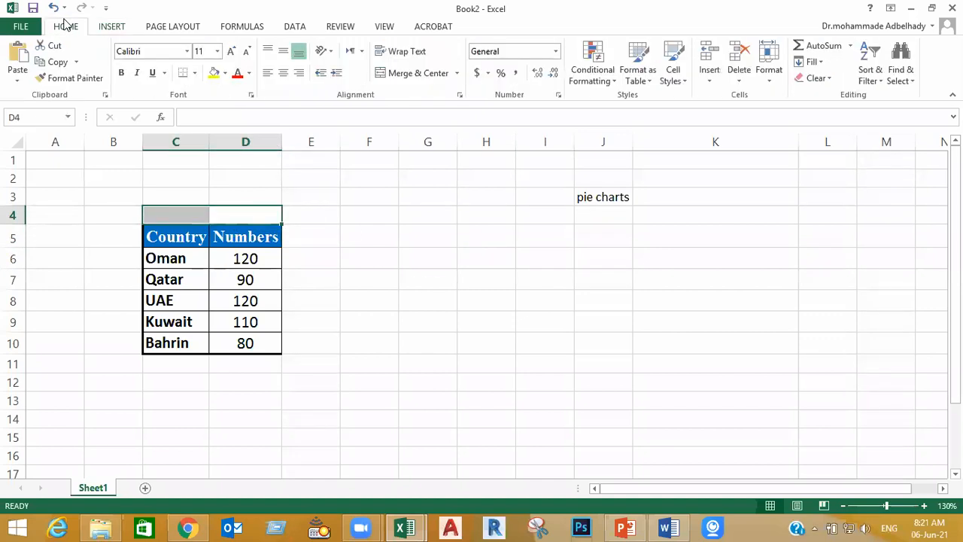
click(417, 72)
click(451, 343)
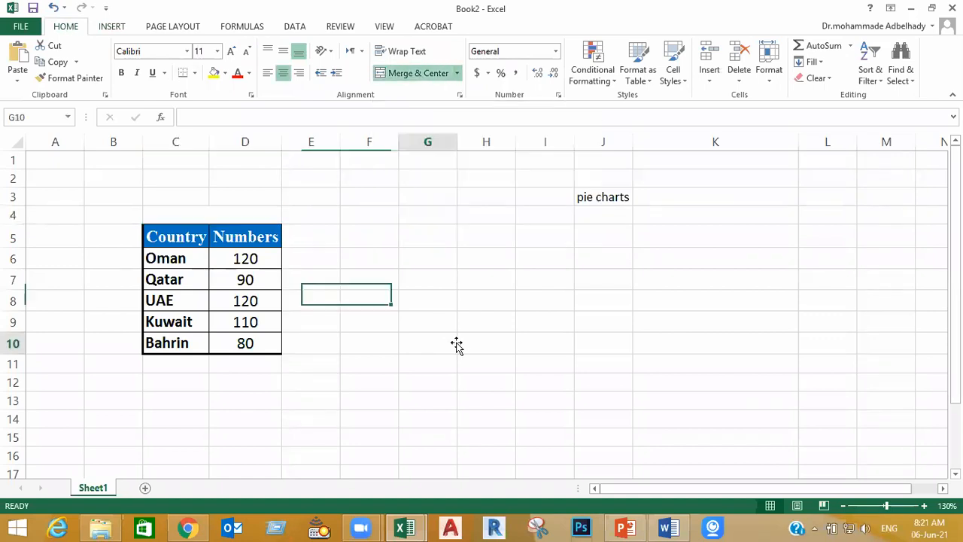
Unmerge the title cell above the table and check that C4 and D4 can be selected separately
click(219, 216)
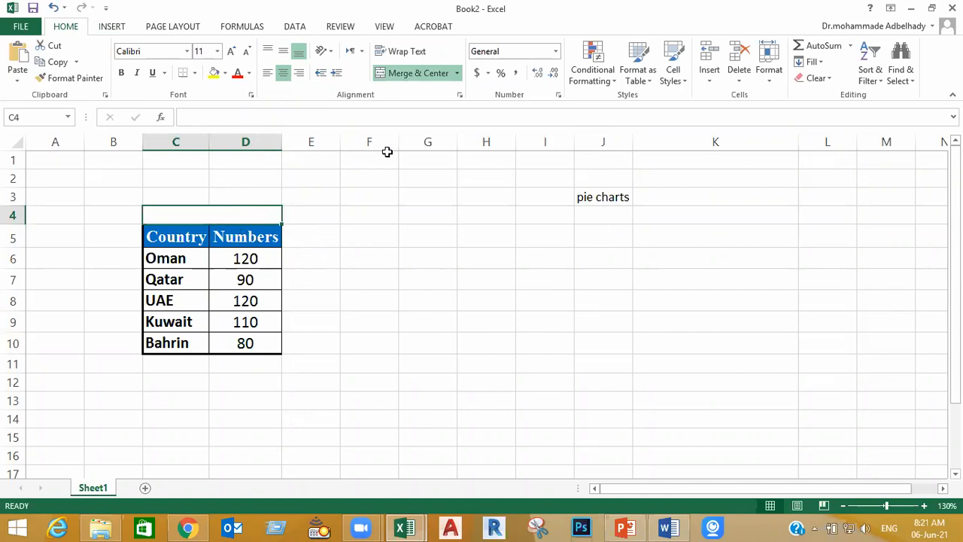
click(414, 77)
click(427, 300)
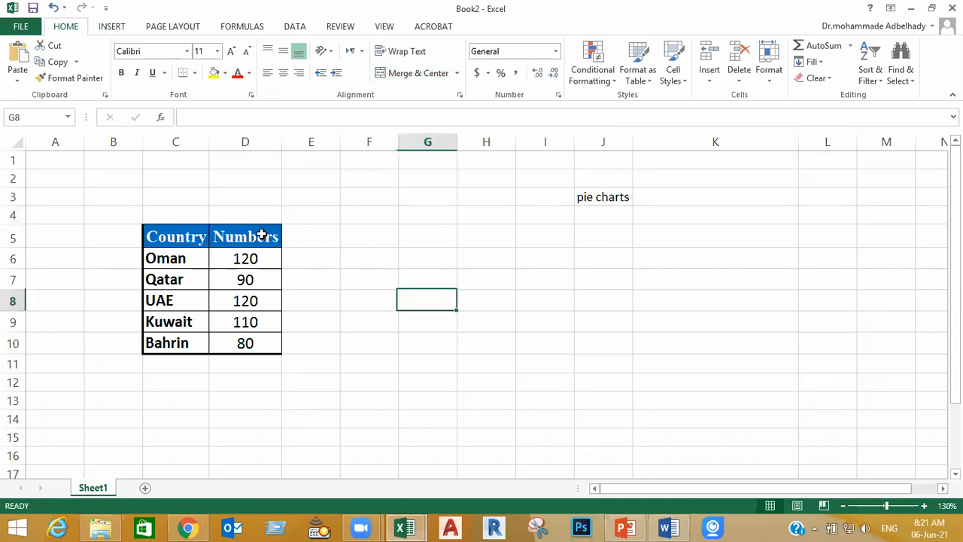
click(244, 217)
click(188, 215)
click(394, 275)
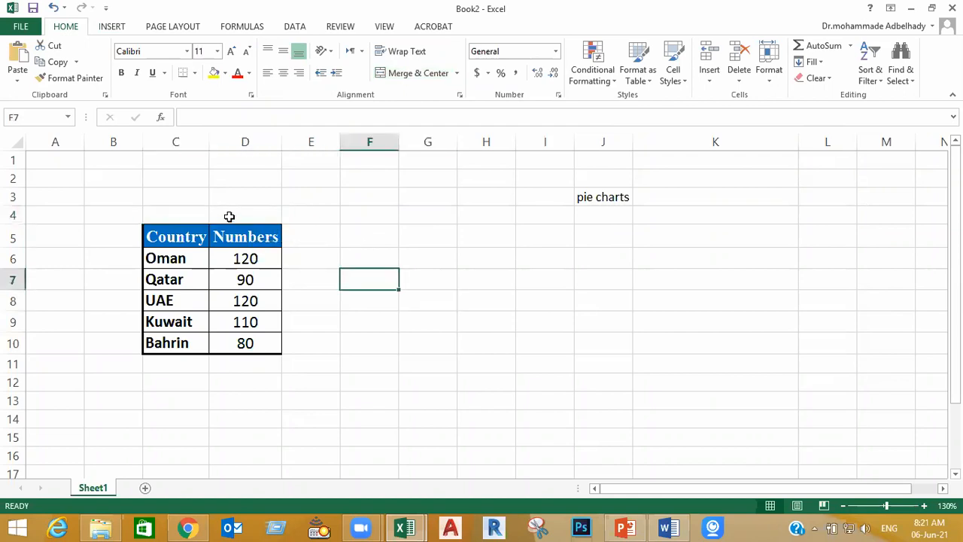
Merge and center cells C4:D4 and enter the table title "Migration numbers"
drag(228, 215, 182, 215)
click(413, 73)
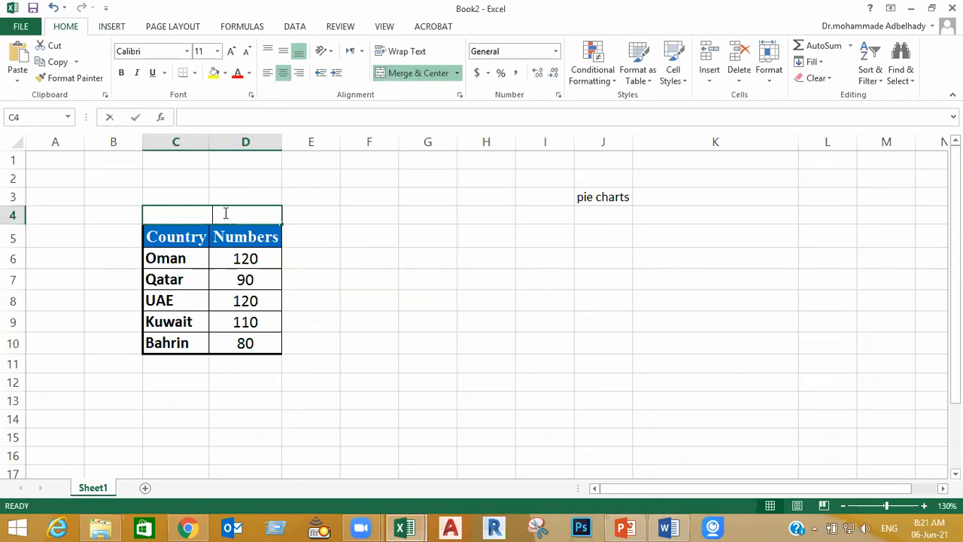
text(Migrat)
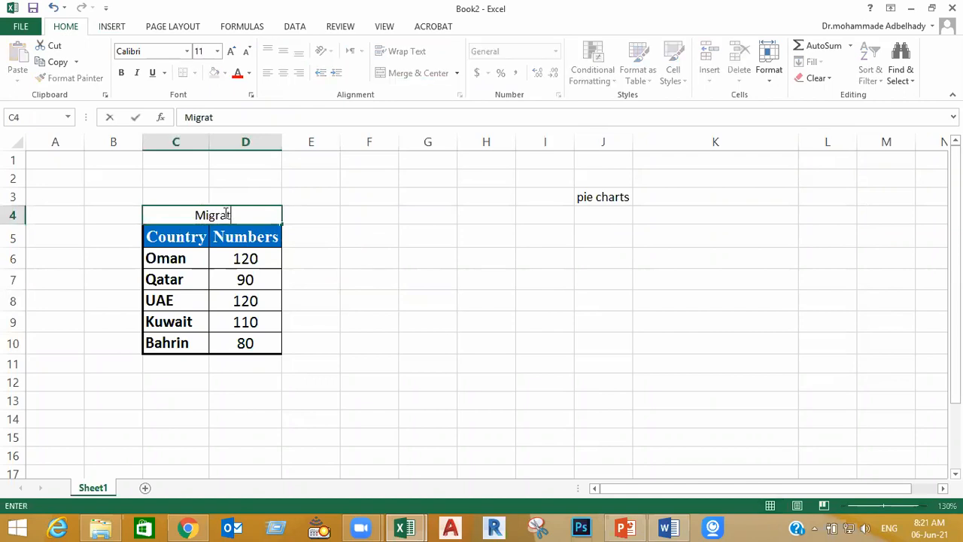
text(ion numbers)
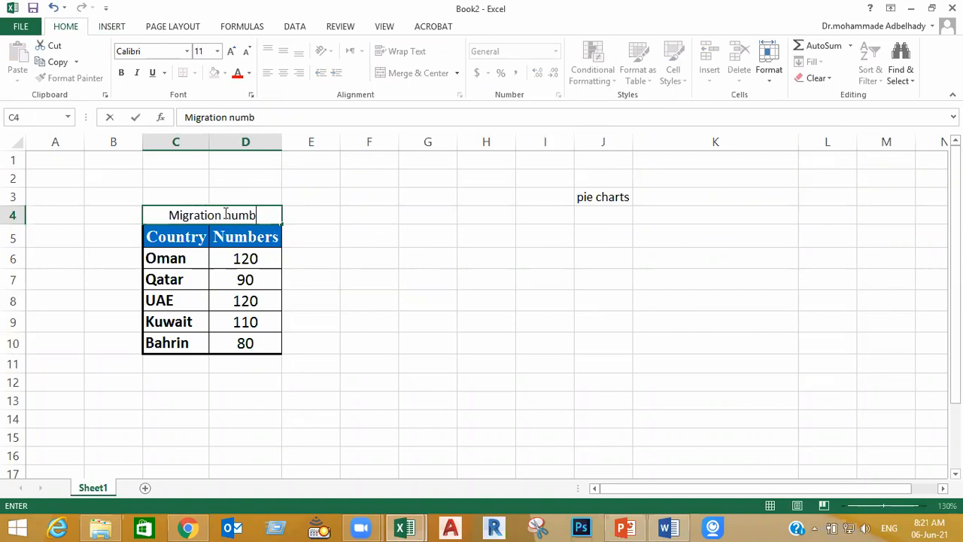
key(Return)
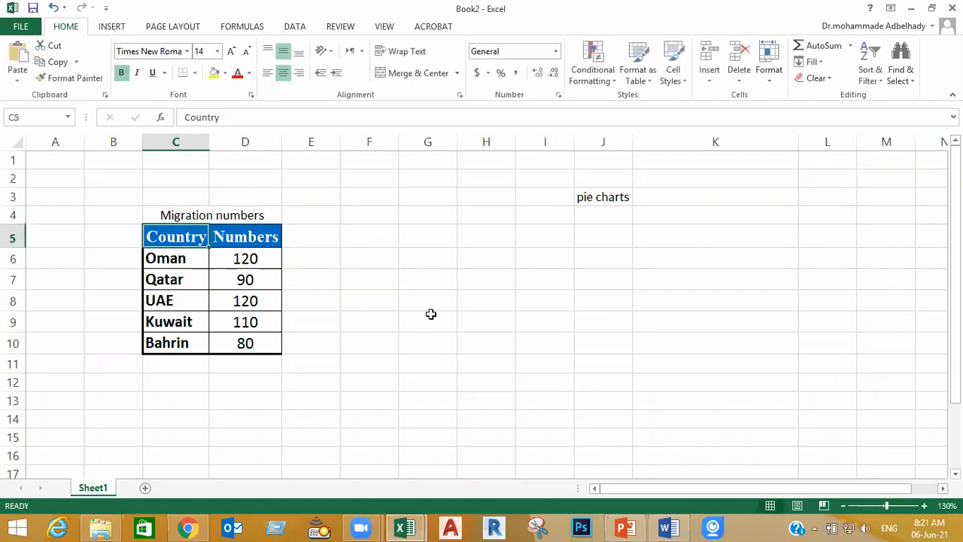
click(480, 345)
Format the "Migration numbers" title in C4 as bold Times New Roman, size 13
click(255, 214)
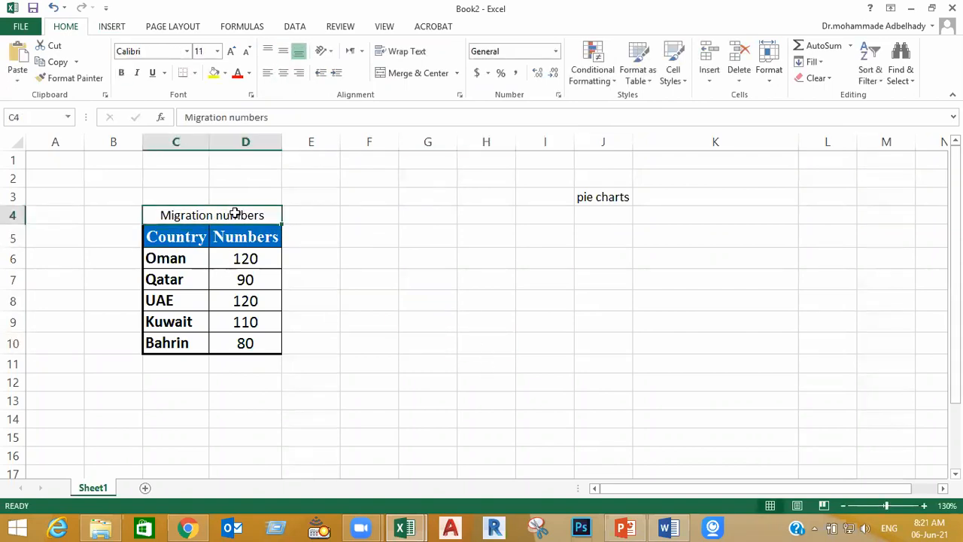
click(199, 51)
text(1)
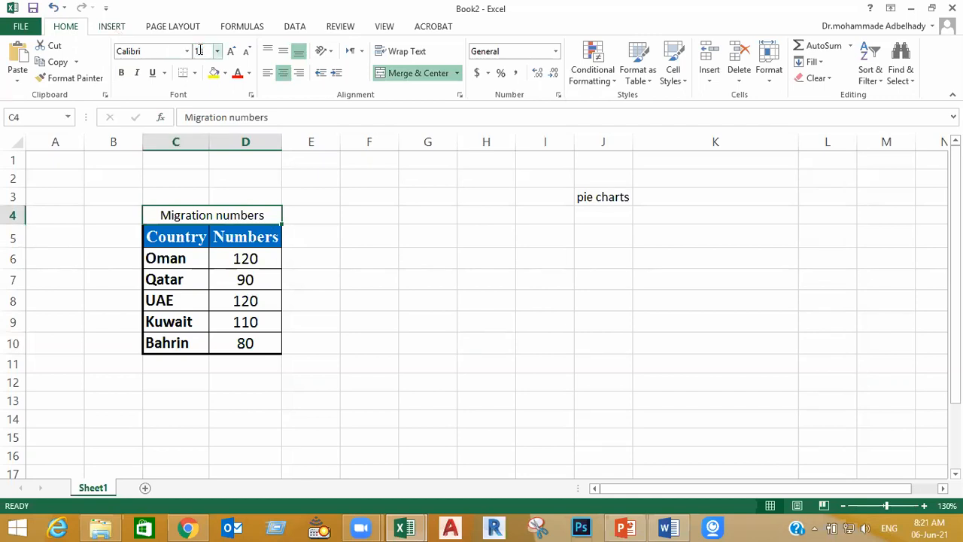
text(3)
key(Return)
click(128, 51)
text(ti)
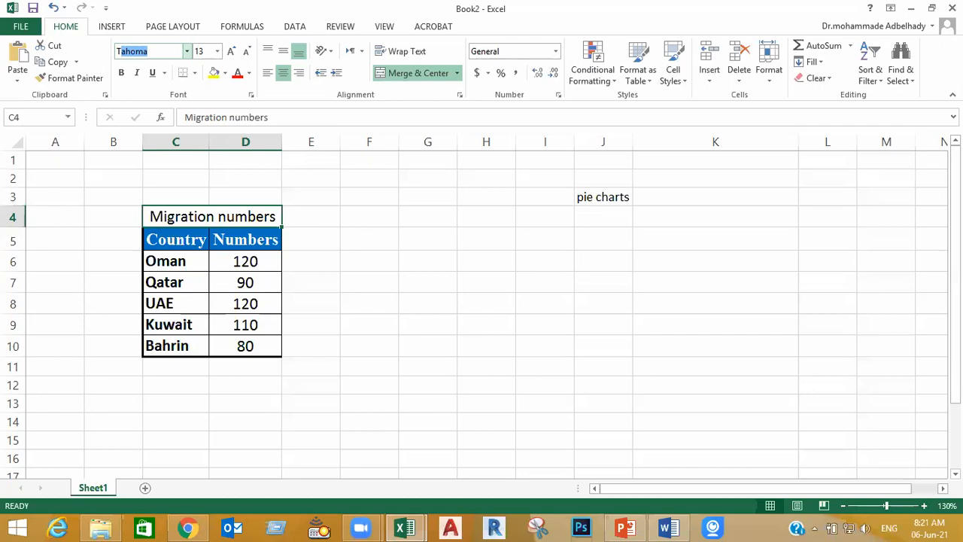
key(Return)
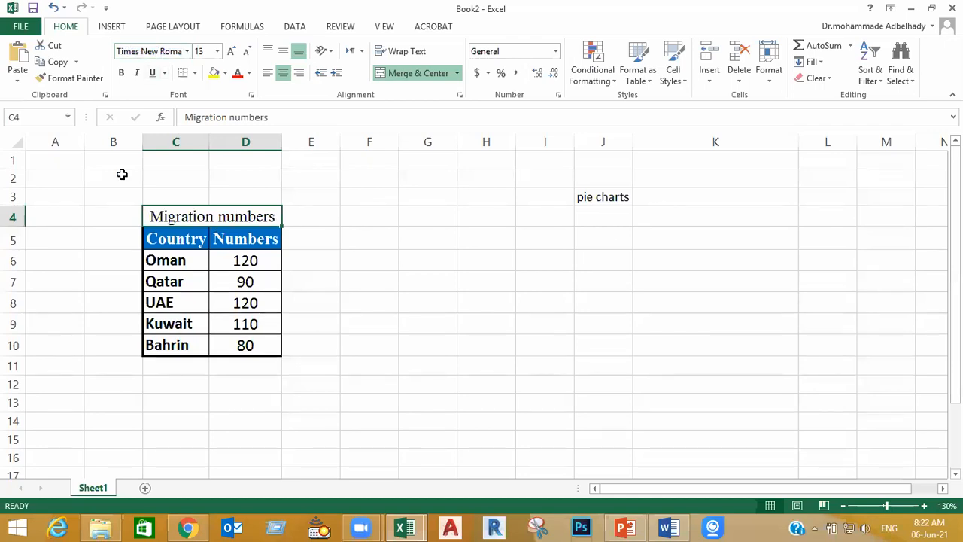
click(121, 73)
click(447, 328)
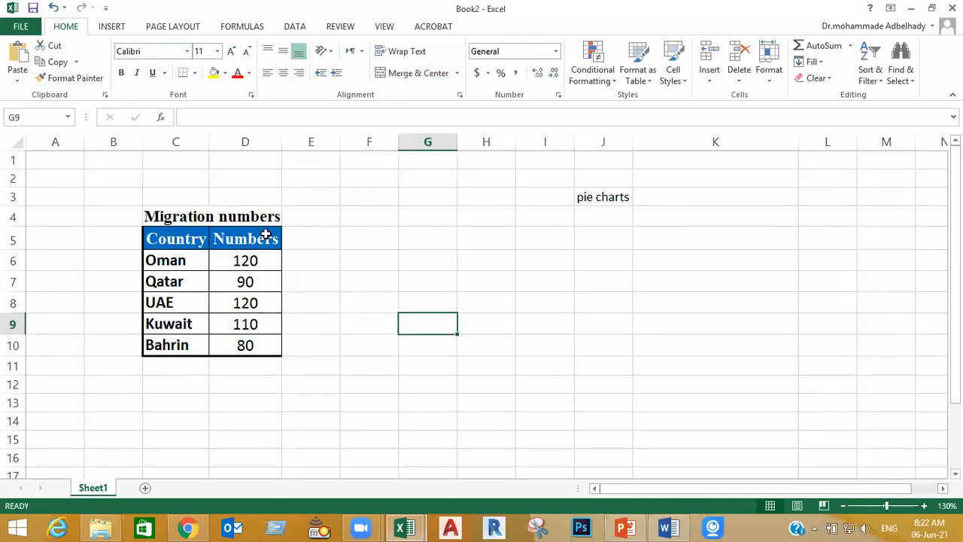
Give the "Migration numbers" title cell a standard blue fill and white text
click(244, 217)
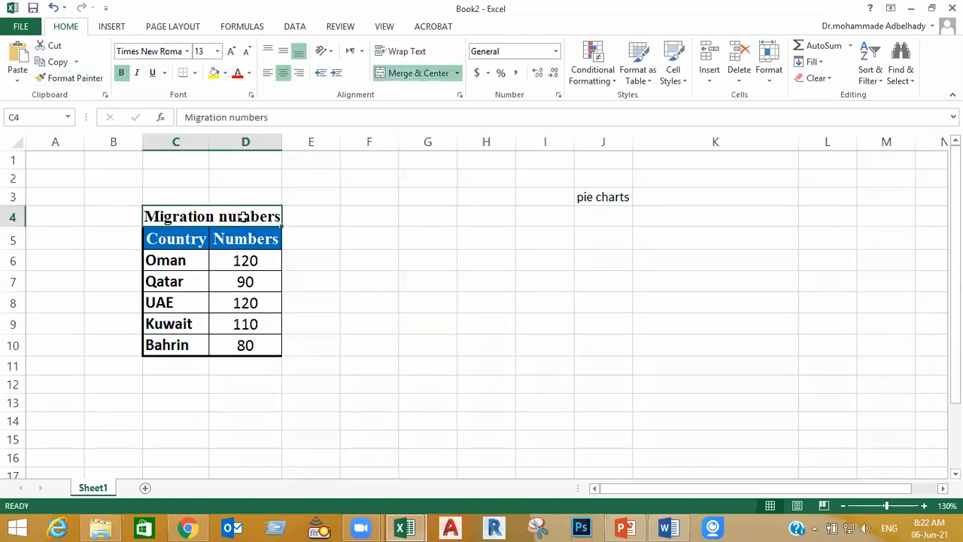
click(225, 74)
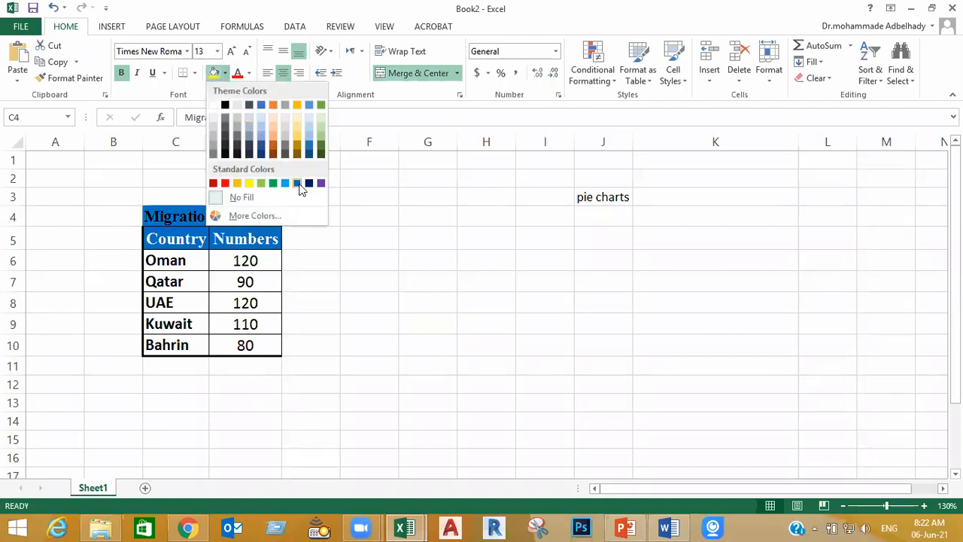
click(299, 187)
click(251, 73)
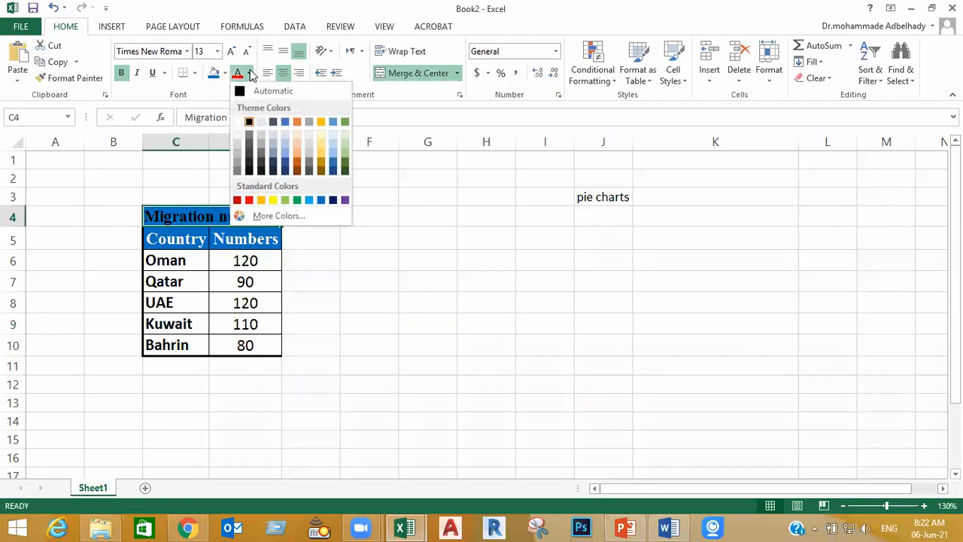
click(501, 430)
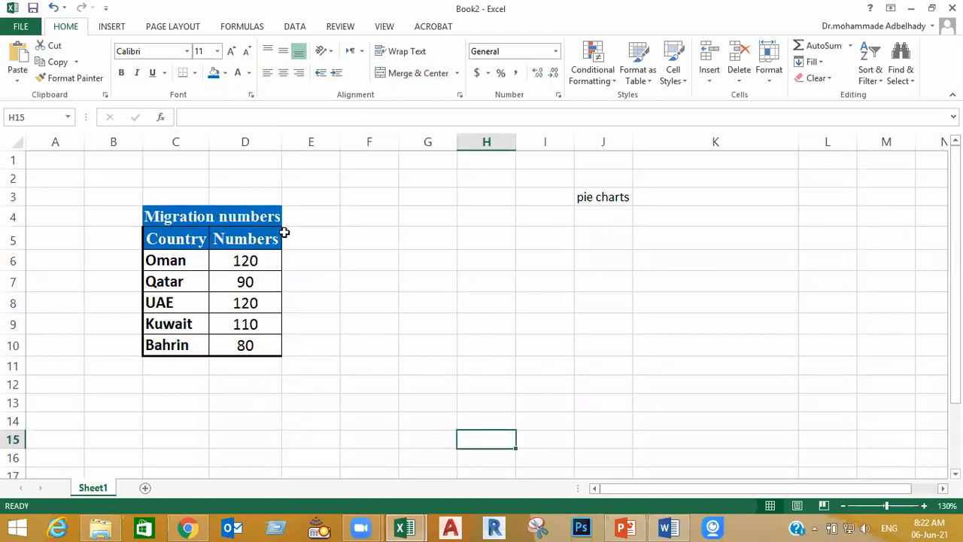
Give table range C4:D10 thick top, left and right outer borders and a thin vertical inside border
drag(248, 216, 193, 343)
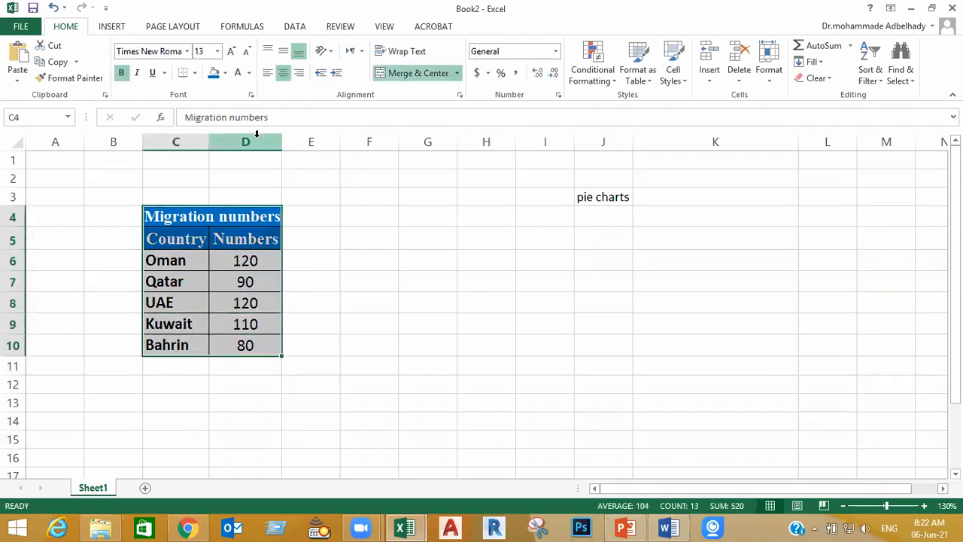
click(193, 73)
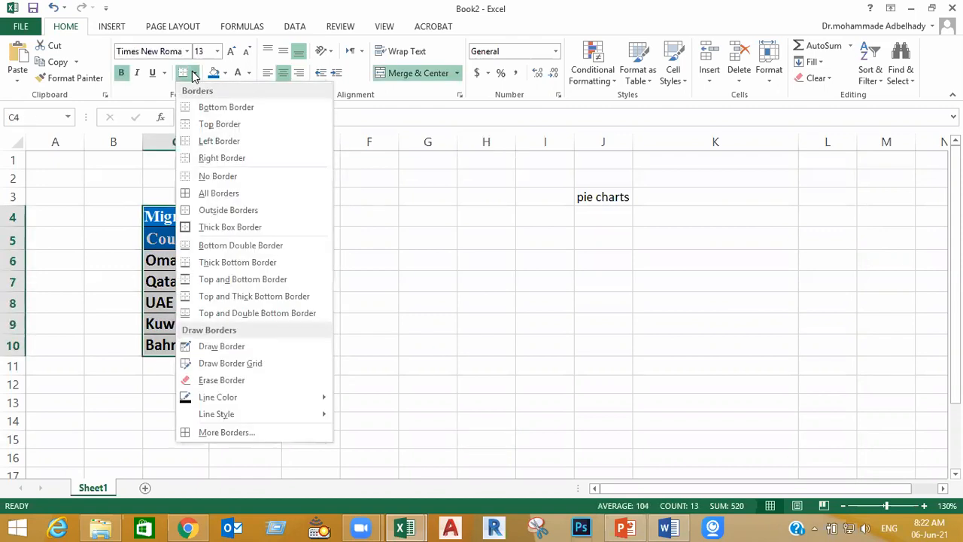
click(228, 432)
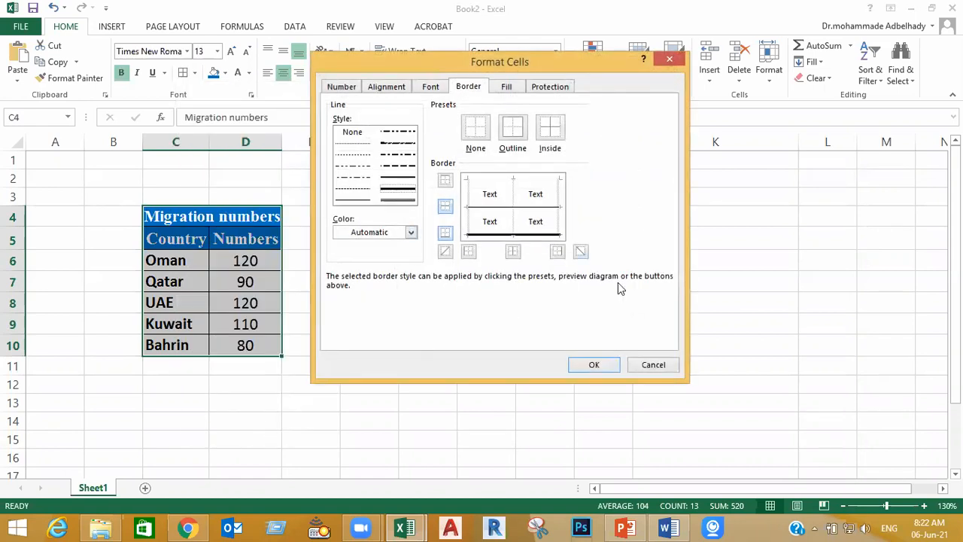
click(558, 252)
click(468, 252)
click(446, 182)
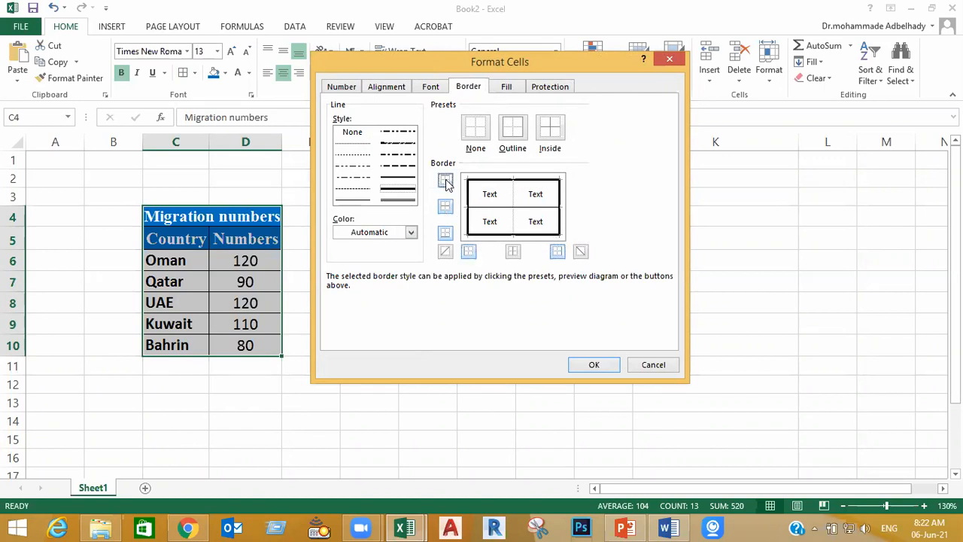
click(353, 202)
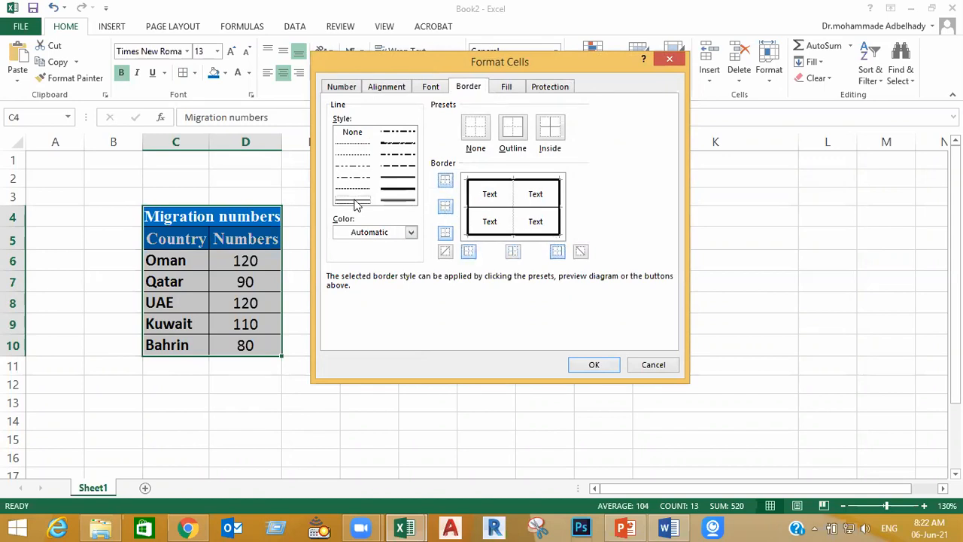
click(512, 254)
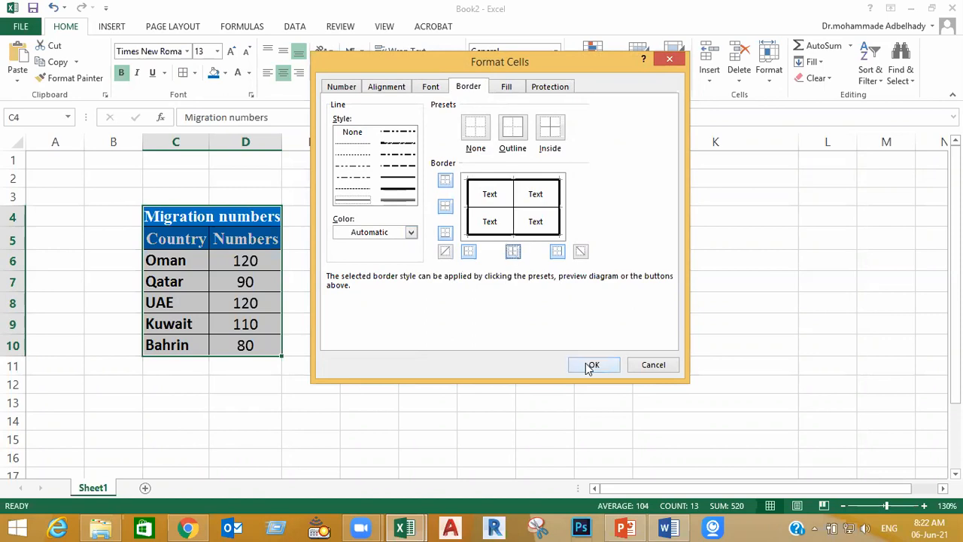
click(593, 364)
click(705, 377)
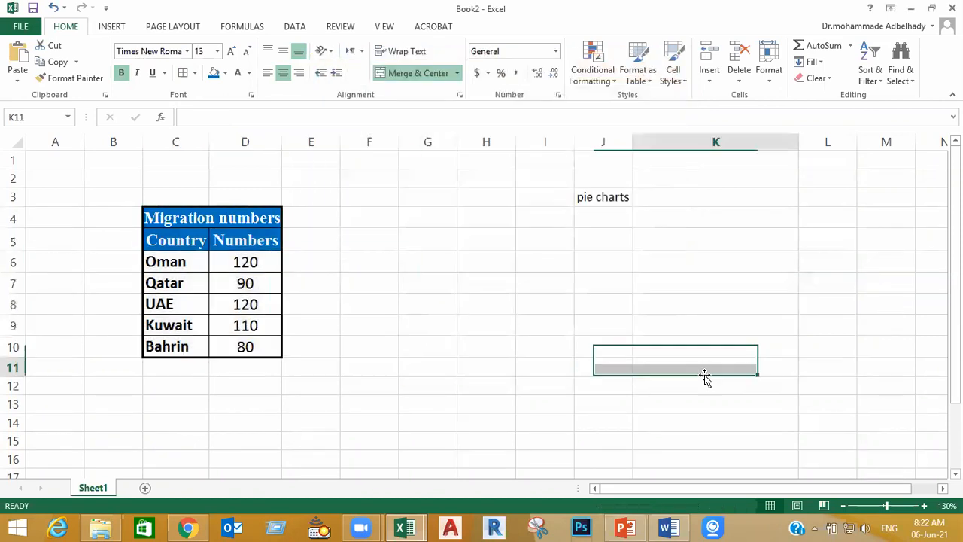
Try inserting a 2-D pie chart with only the empty cell K10 selected, and delete the resulting chart
click(742, 346)
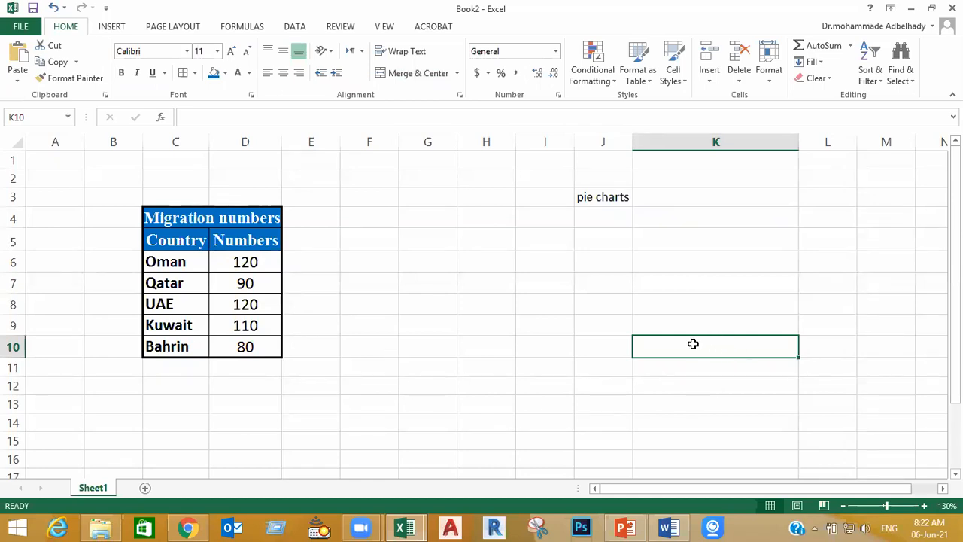
click(105, 27)
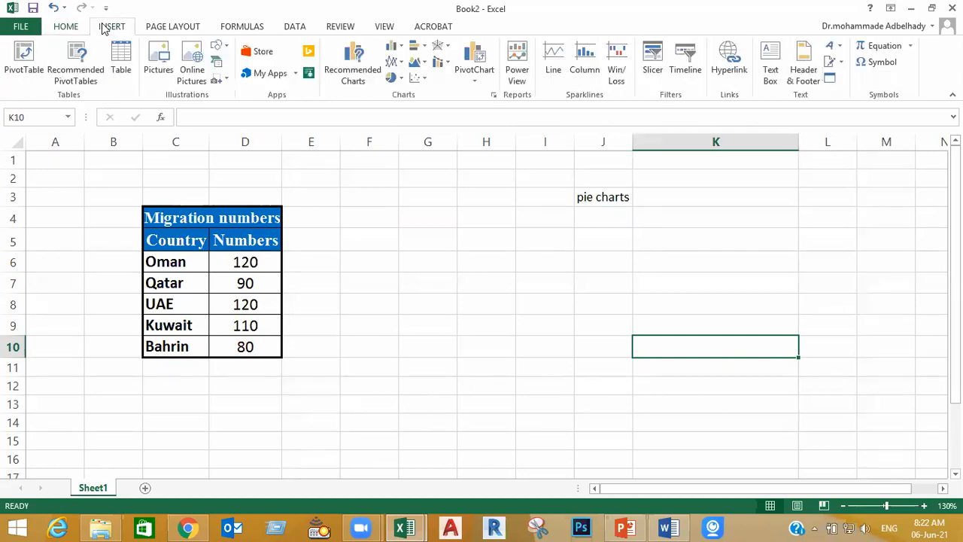
click(390, 78)
click(405, 123)
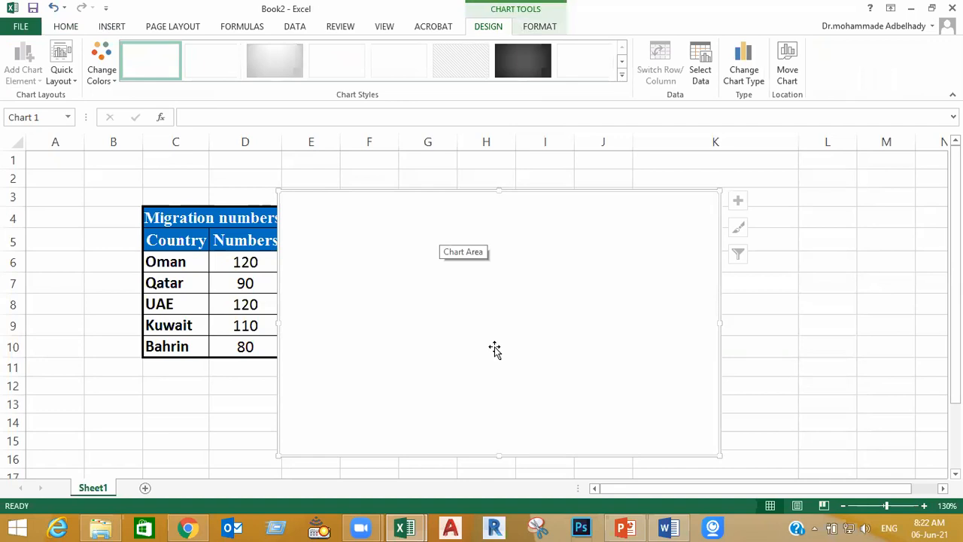
key(Escape)
click(801, 391)
click(709, 206)
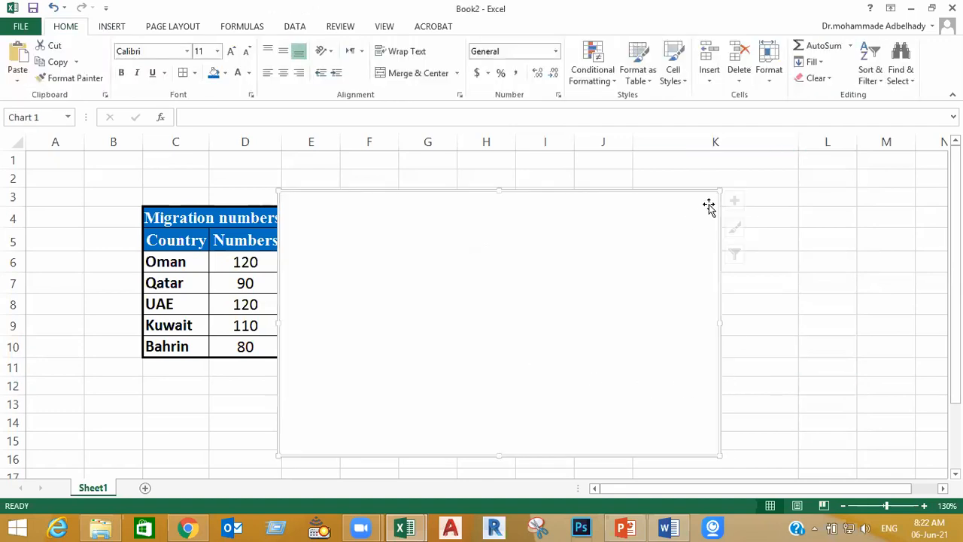
key(Delete)
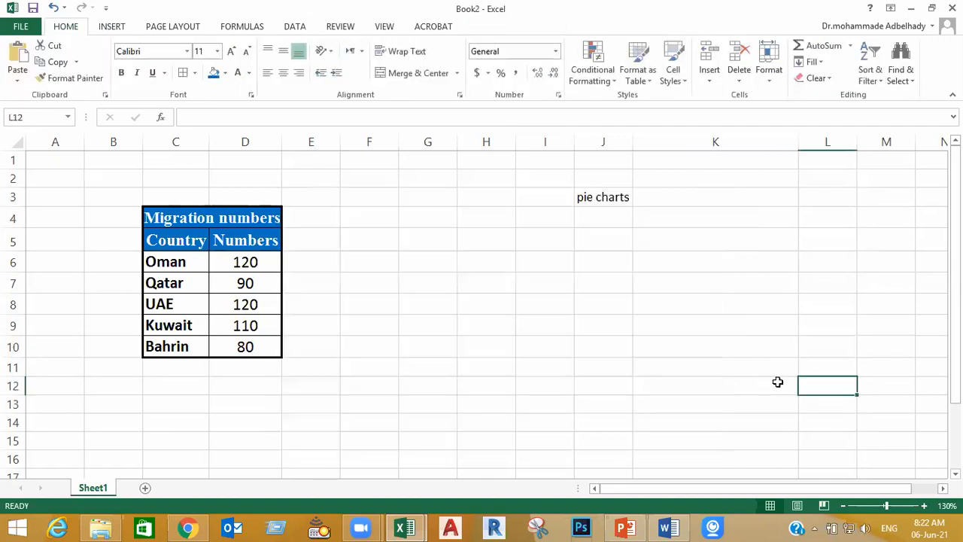
Try a 2-D pie chart with only table cell D8 selected, move it beside the table, and delete it
click(238, 305)
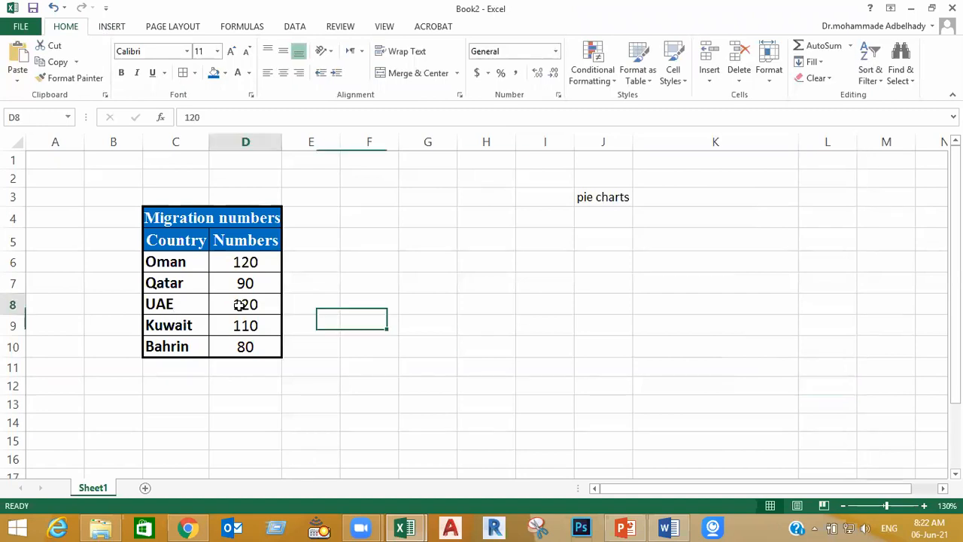
click(111, 27)
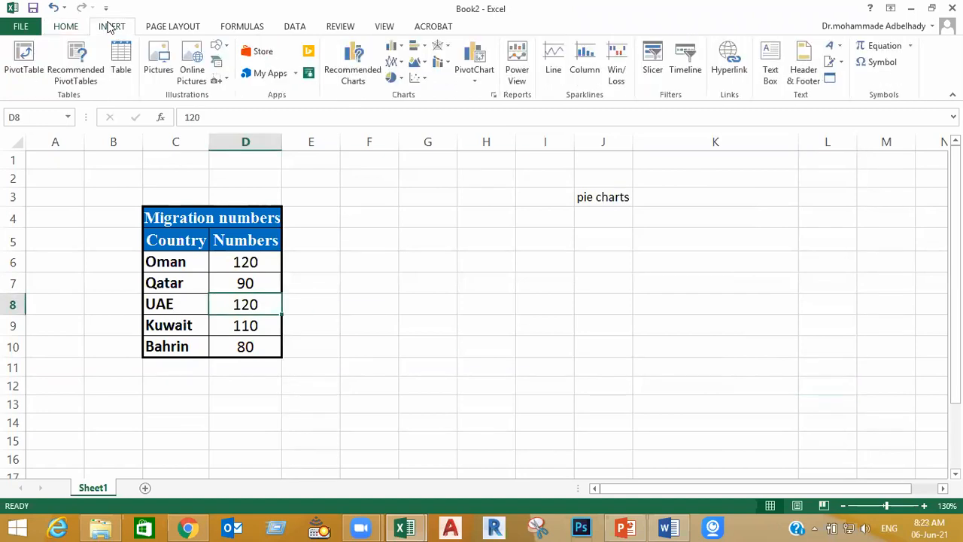
click(392, 78)
click(406, 129)
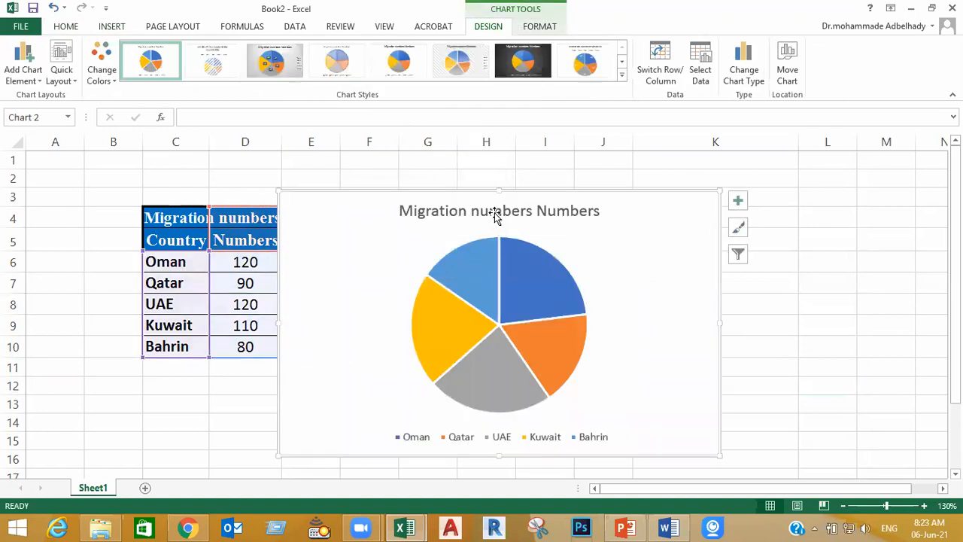
mouse_move(477, 189)
mouse_down()
mouse_move(534, 231)
mouse_move(640, 207)
mouse_move(592, 221)
mouse_up()
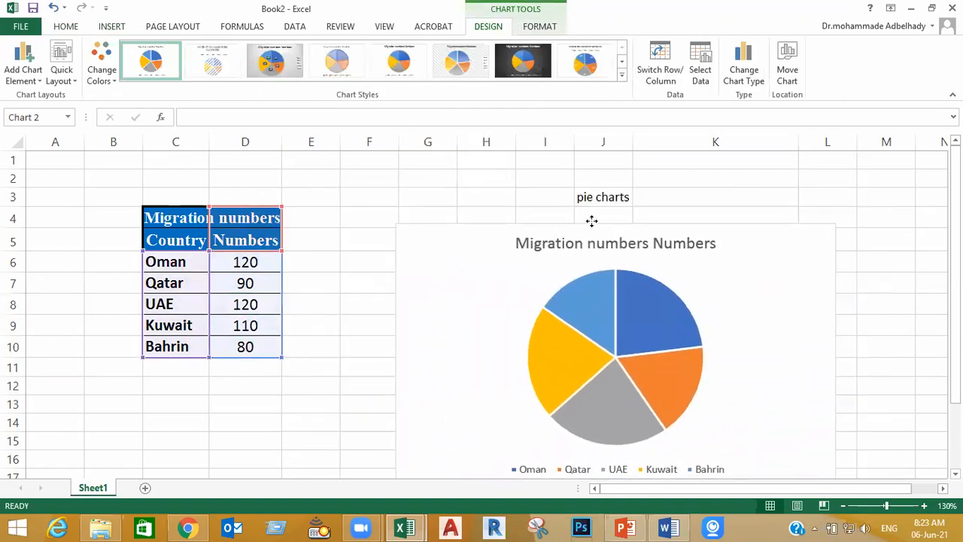
click(881, 352)
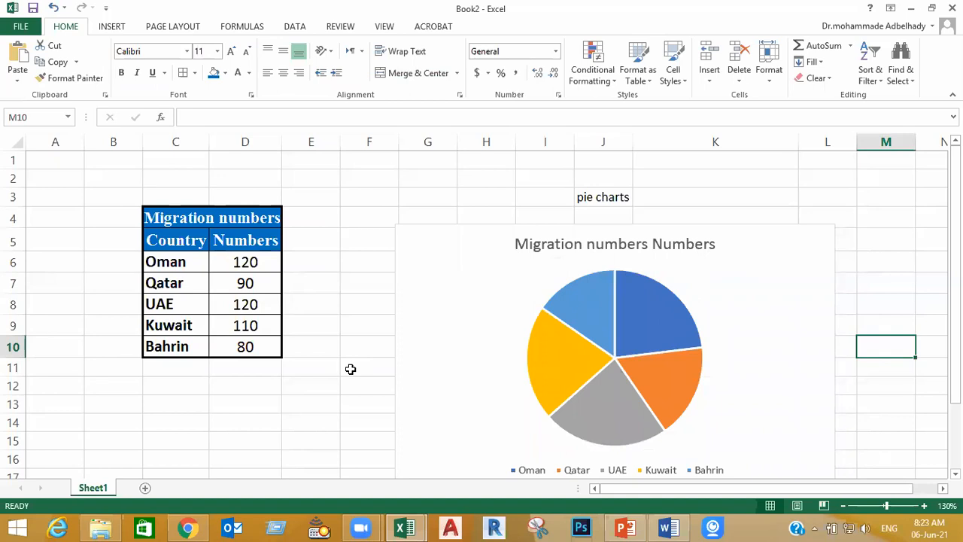
drag(525, 349, 409, 316)
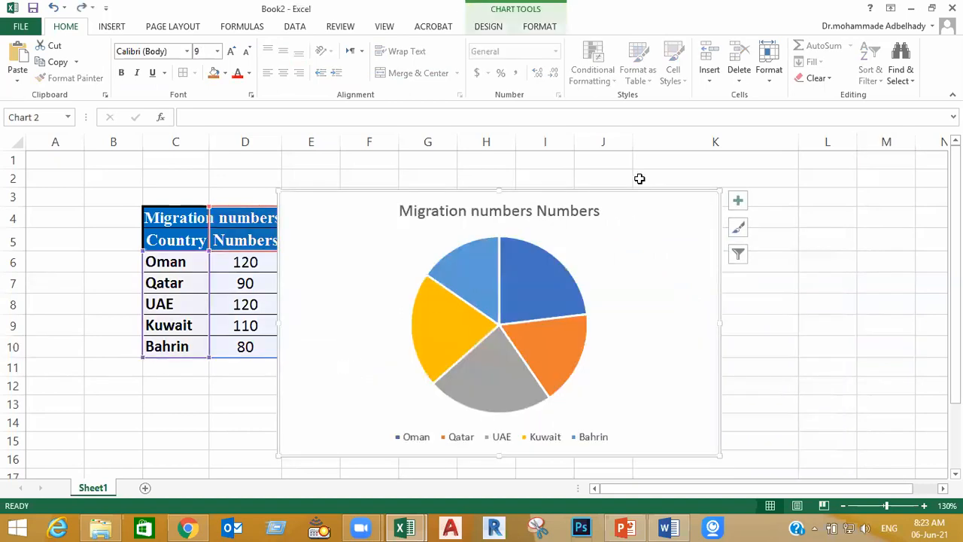
key(Delete)
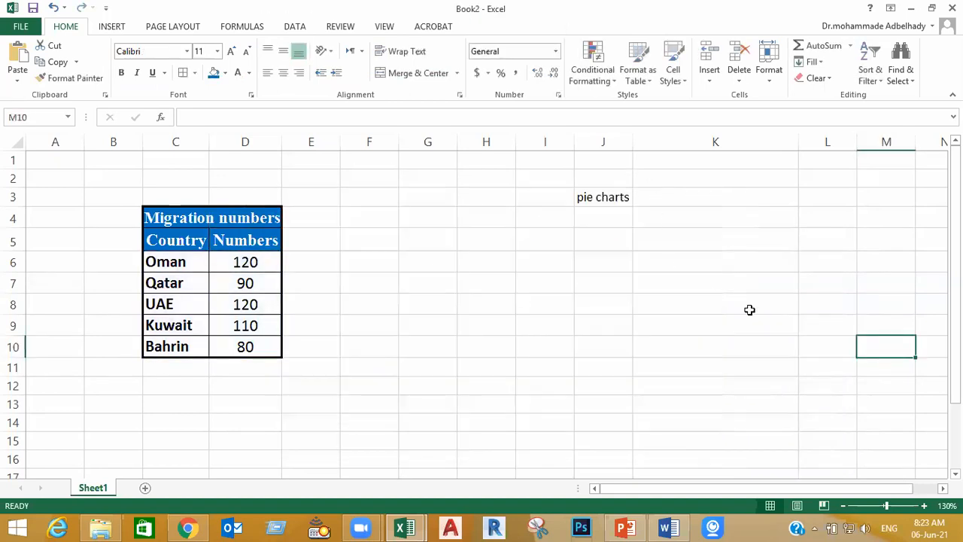
Insert a 2-D pie chart from range C5:D10 and place it beside the table, below the "pie charts" label
click(748, 307)
drag(236, 240, 183, 347)
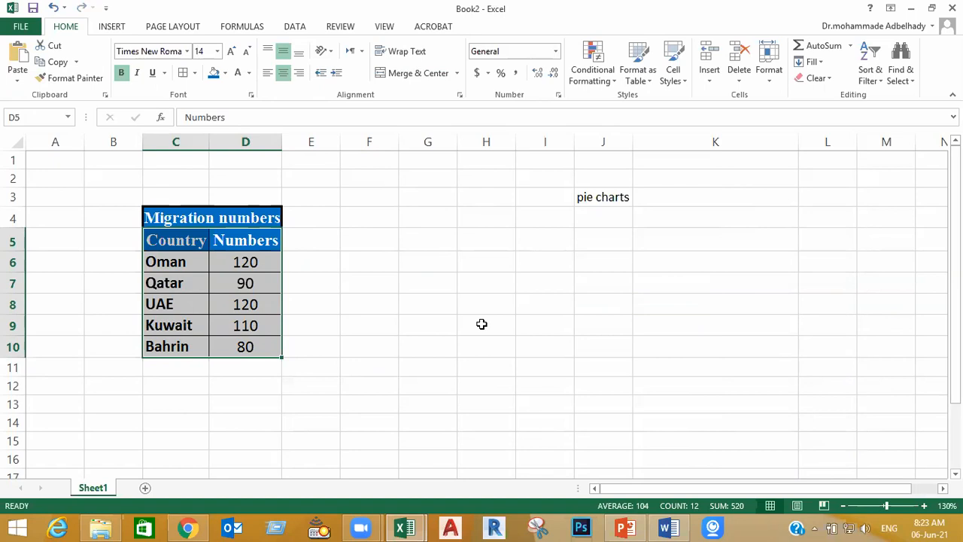
click(109, 28)
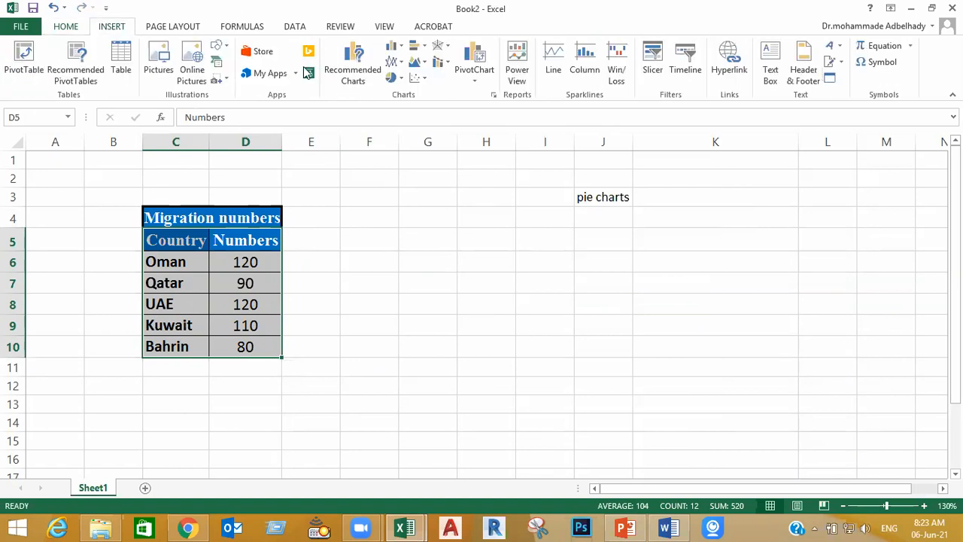
click(391, 78)
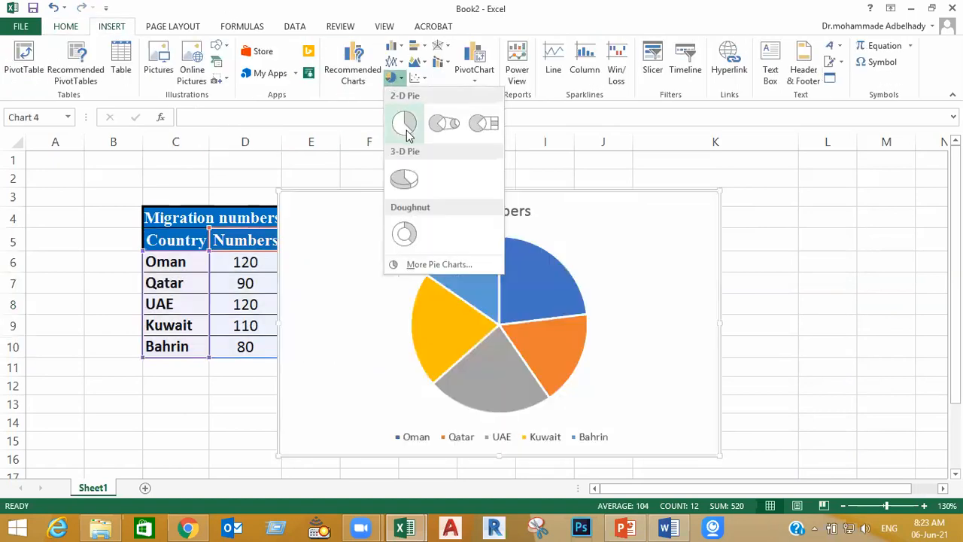
click(407, 122)
drag(589, 194, 714, 204)
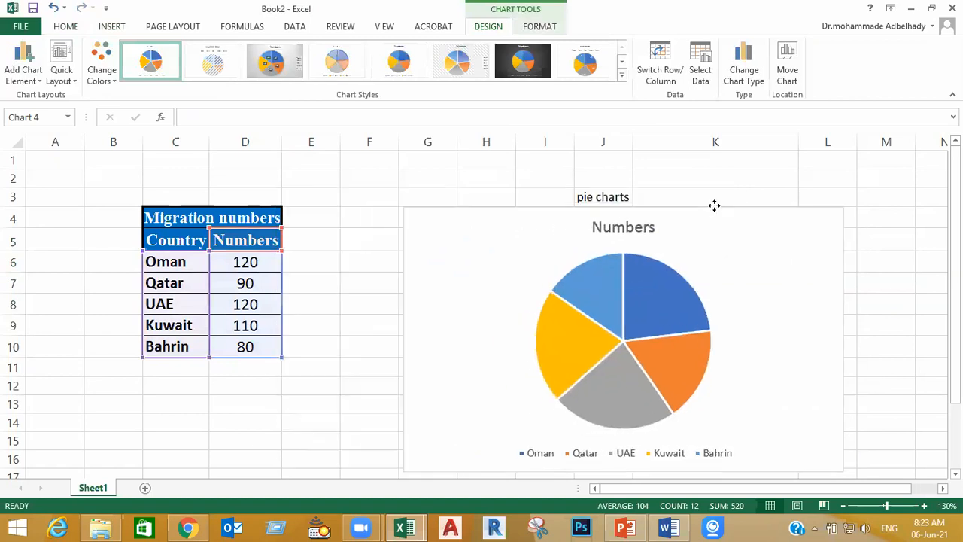
Link the pie chart's title to the table title cell with the formula =Sheet1!$C$4
click(622, 226)
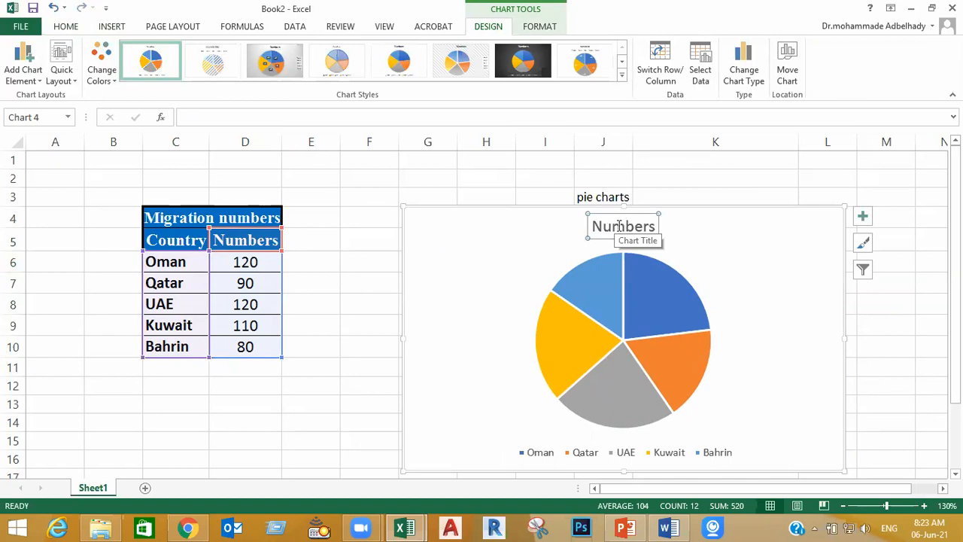
click(67, 27)
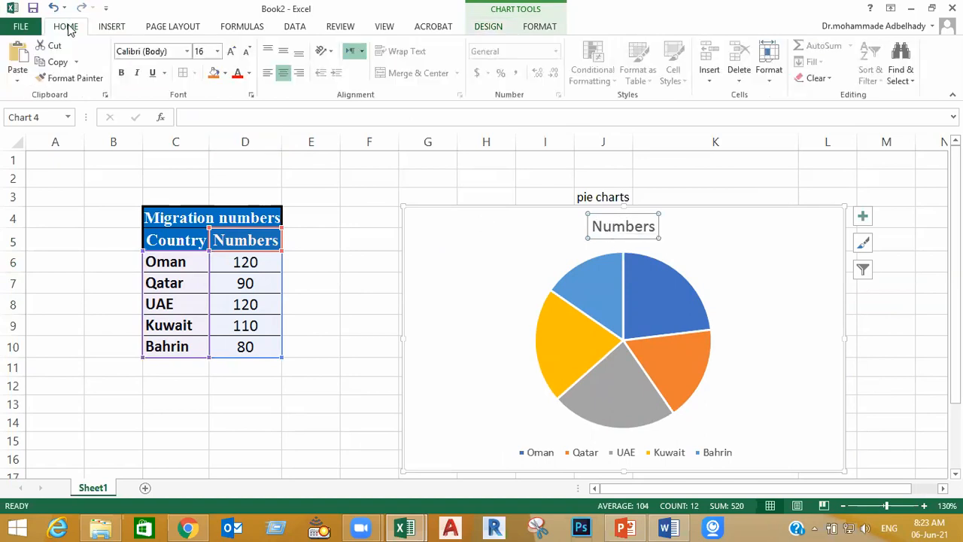
click(202, 116)
text(=)
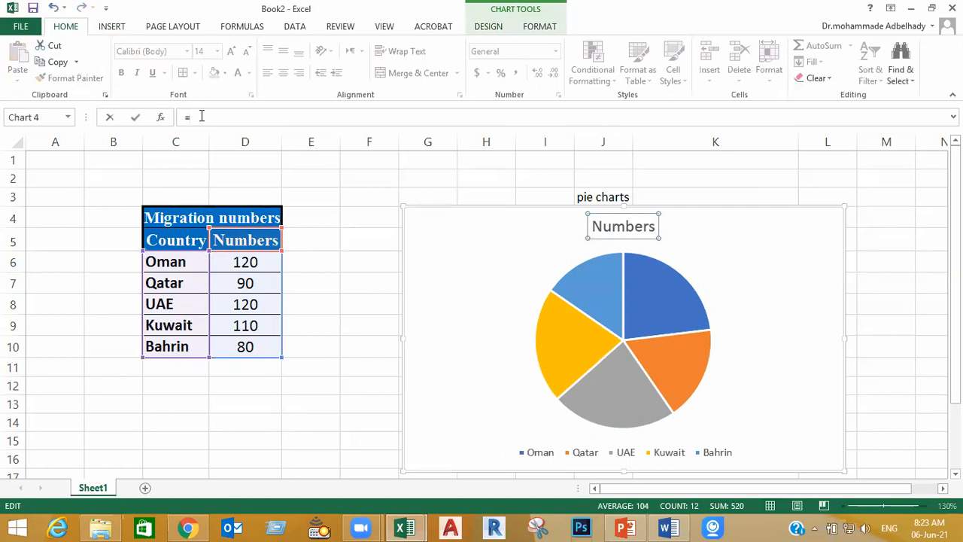
click(227, 218)
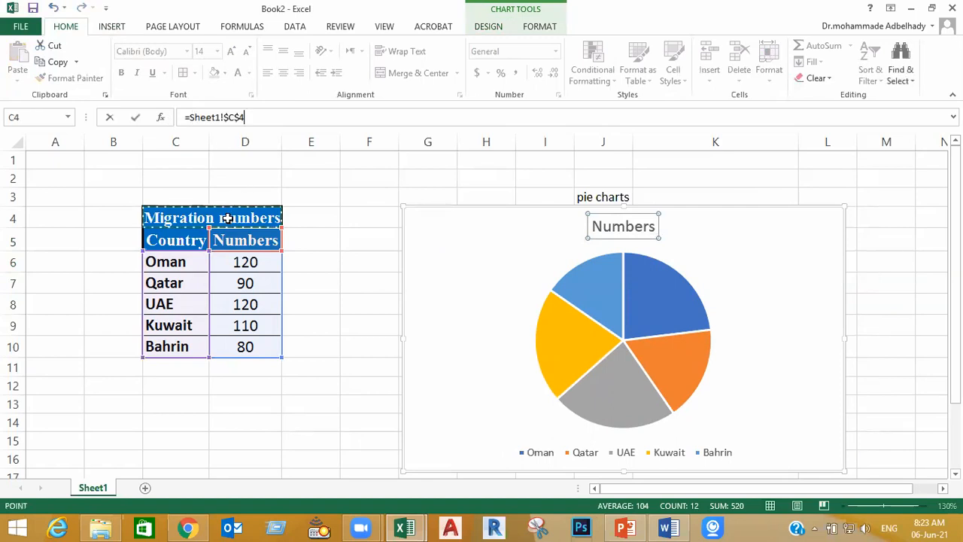
key(Return)
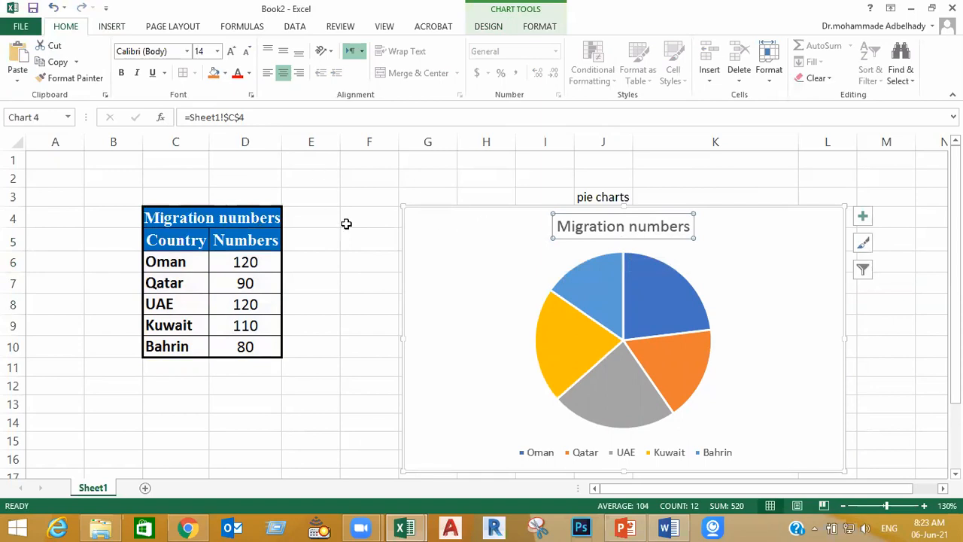
Shorten the table title in C4 to "Migration" and check the linked chart title
click(217, 213)
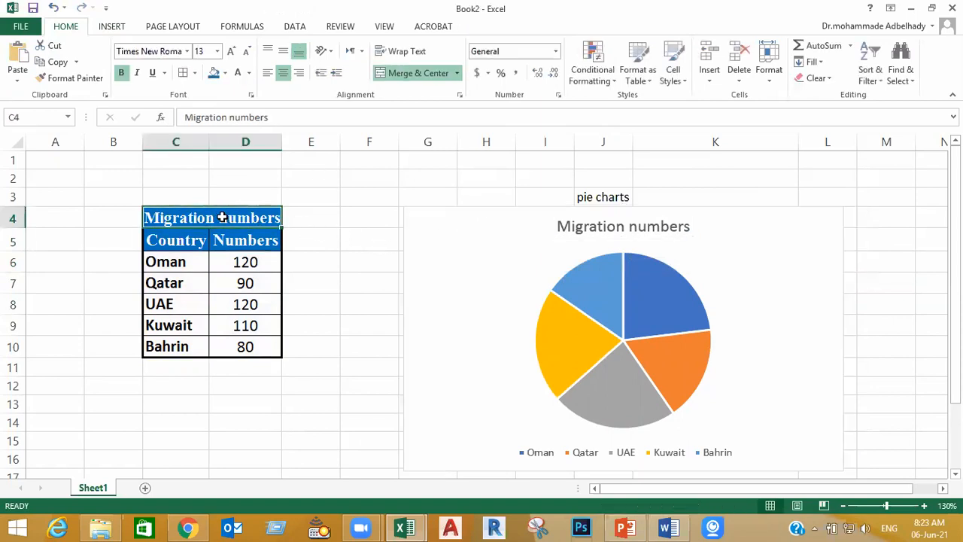
double_click(232, 219)
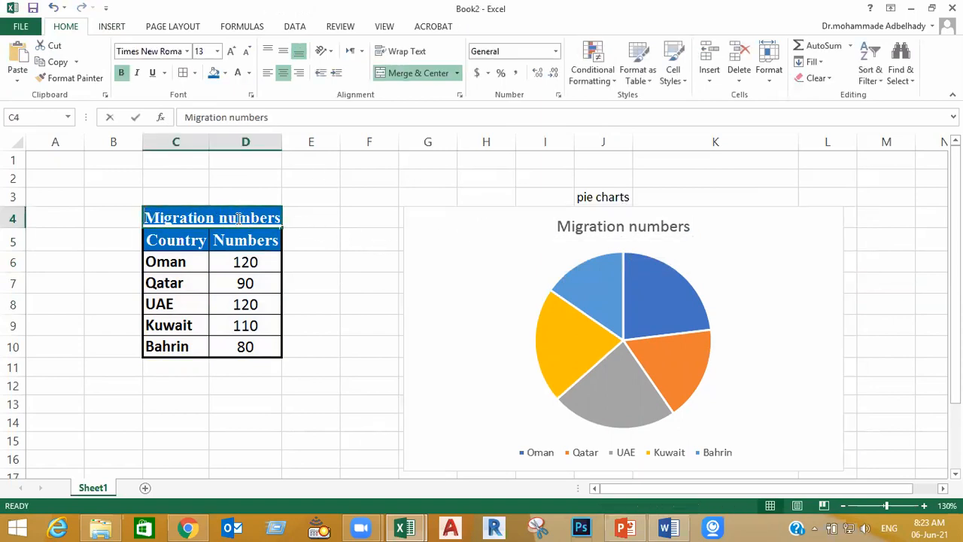
double_click(239, 218)
key(BackSpace)
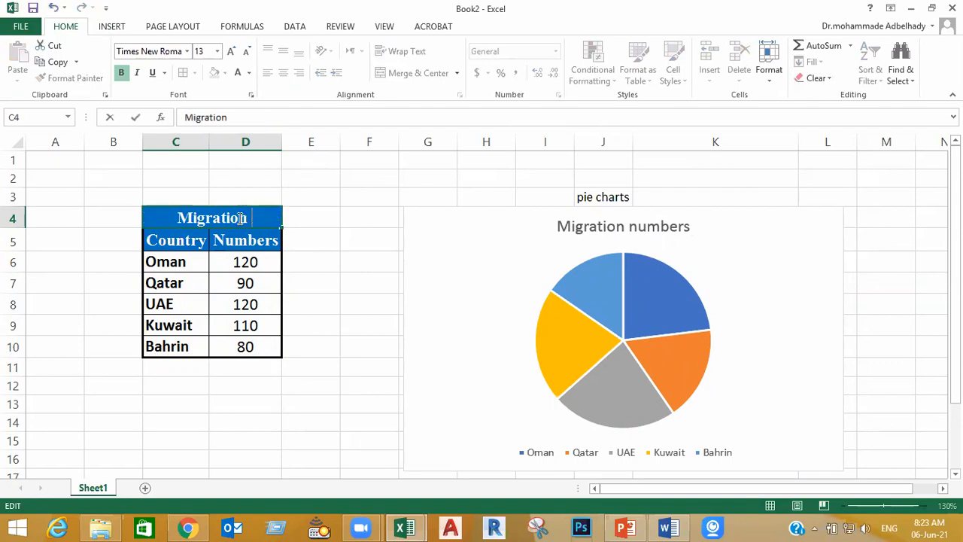
key(Return)
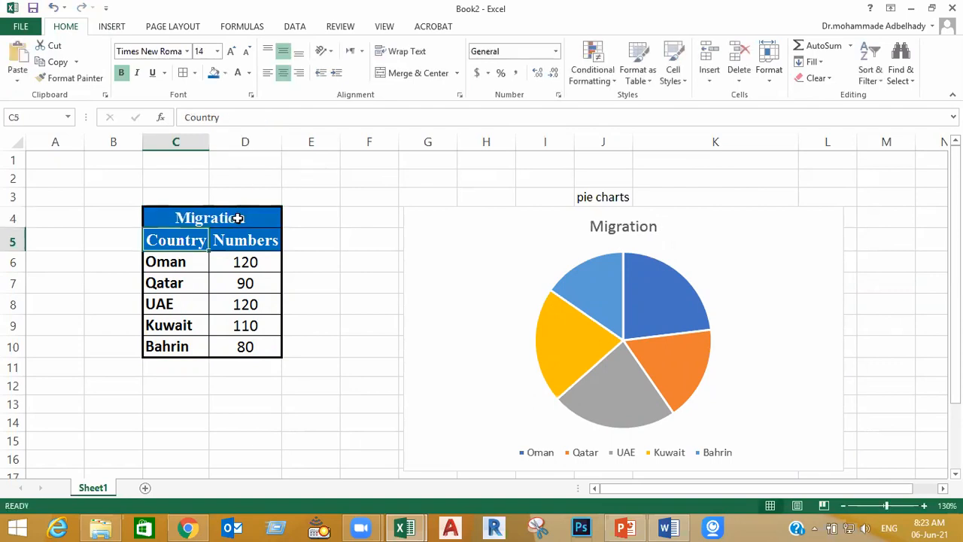
click(638, 228)
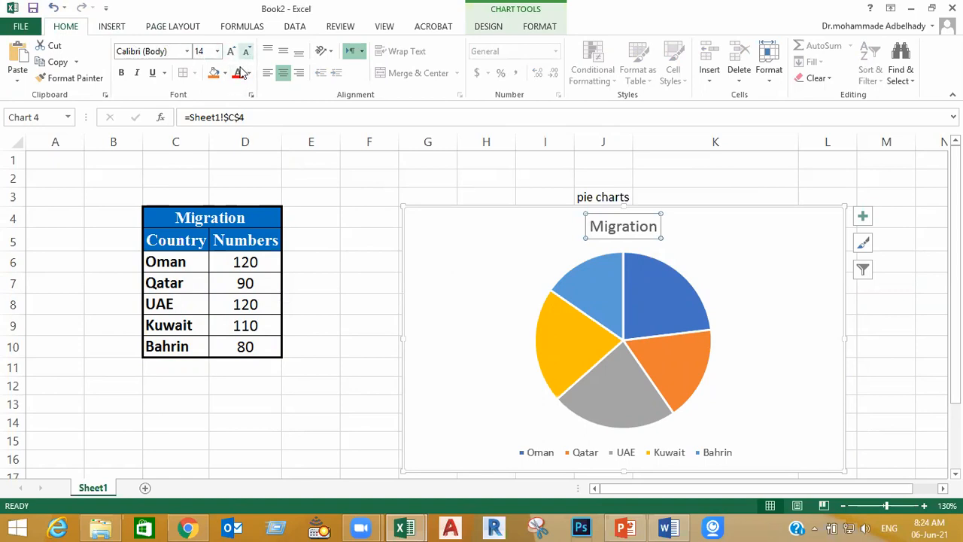
click(341, 246)
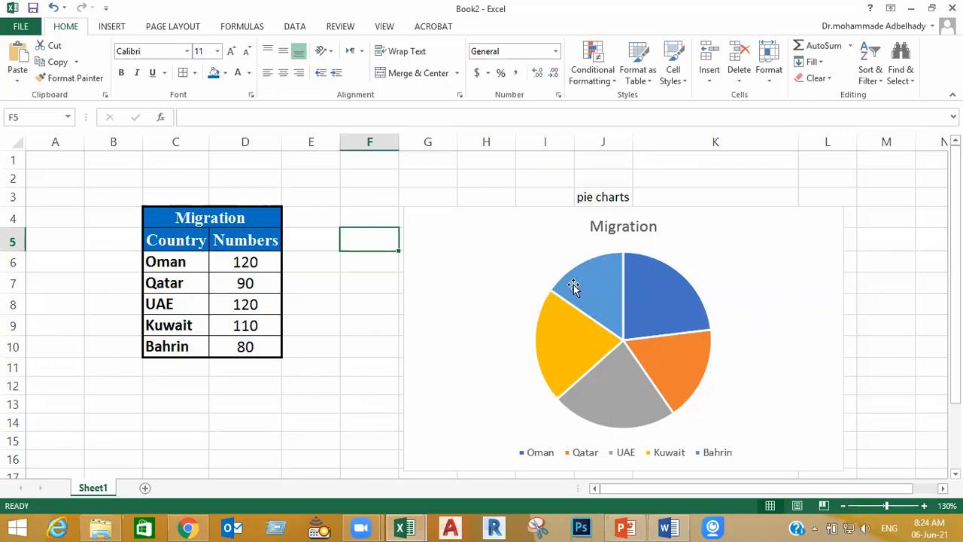
Try showing data labels on the pie chart
click(670, 311)
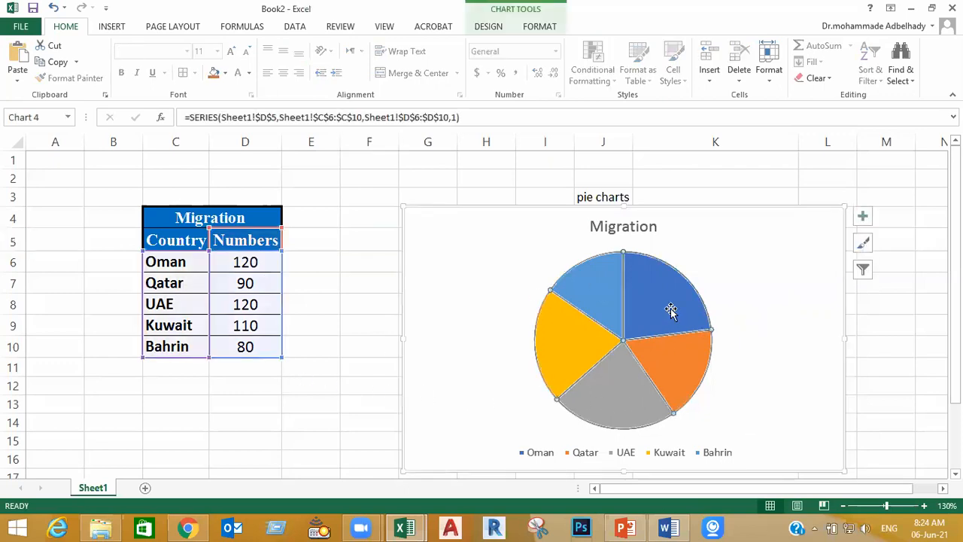
click(863, 216)
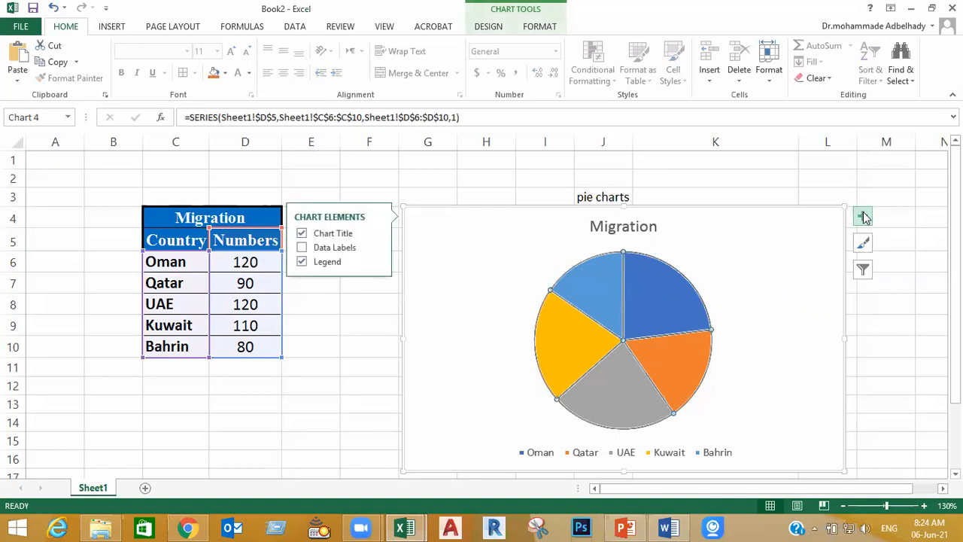
click(303, 247)
click(302, 248)
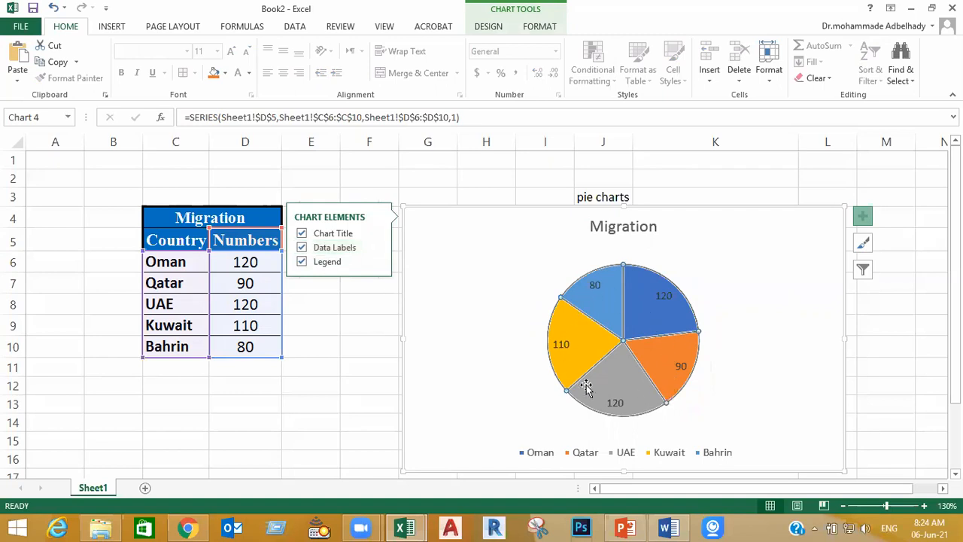
click(461, 175)
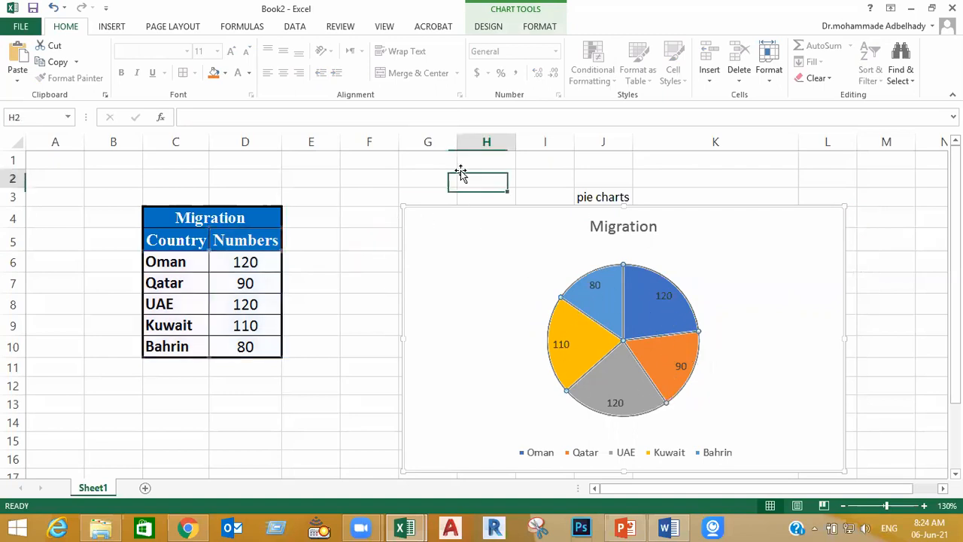
Remove the pie chart's title and legend one at a time, adding each back before changing the other
click(836, 404)
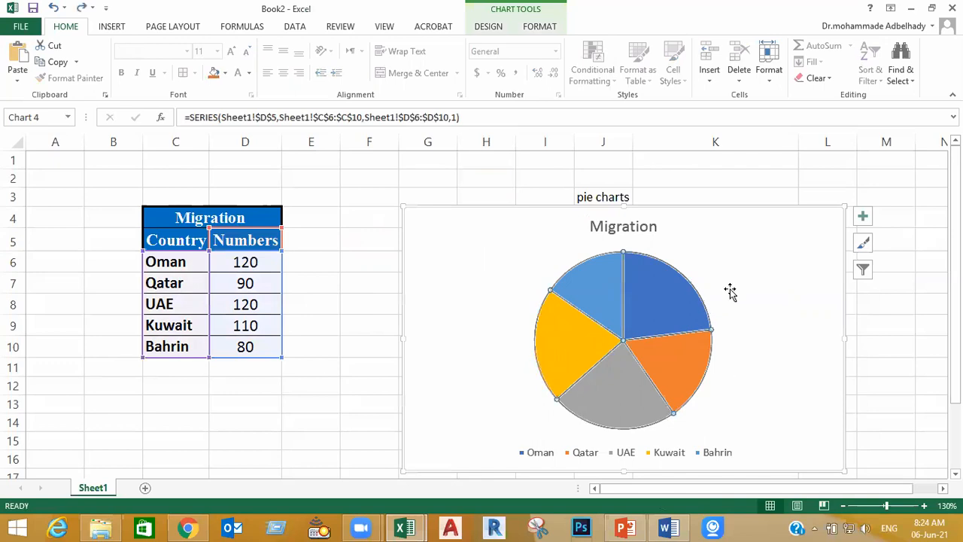
click(864, 217)
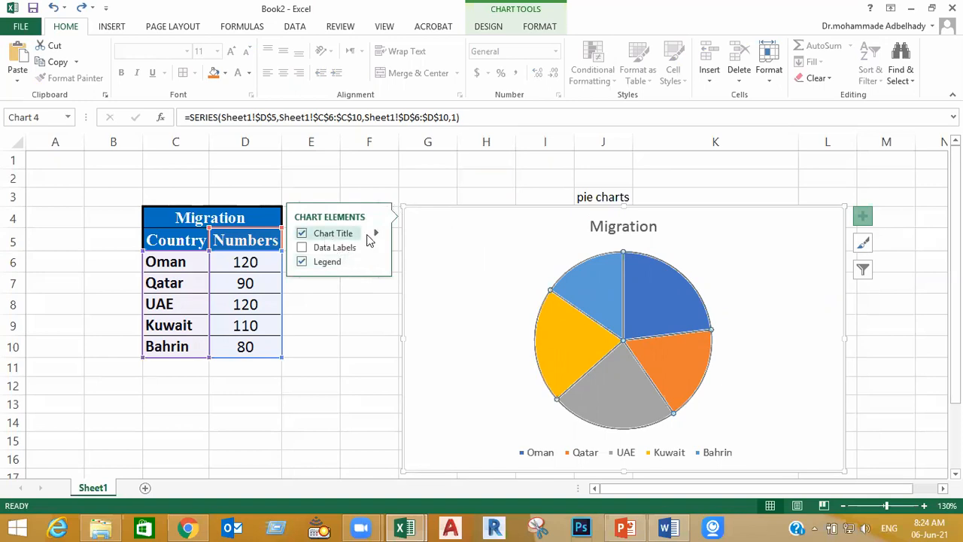
click(302, 234)
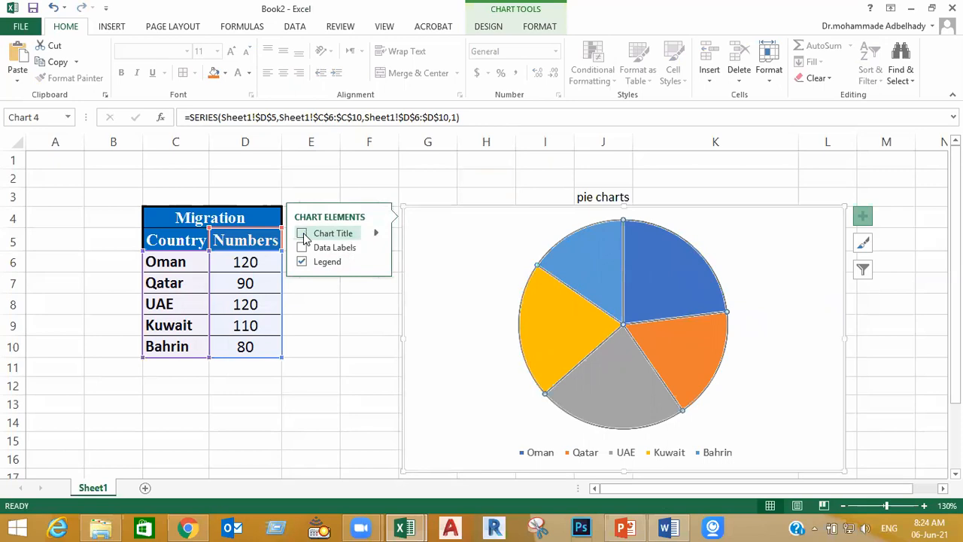
click(302, 234)
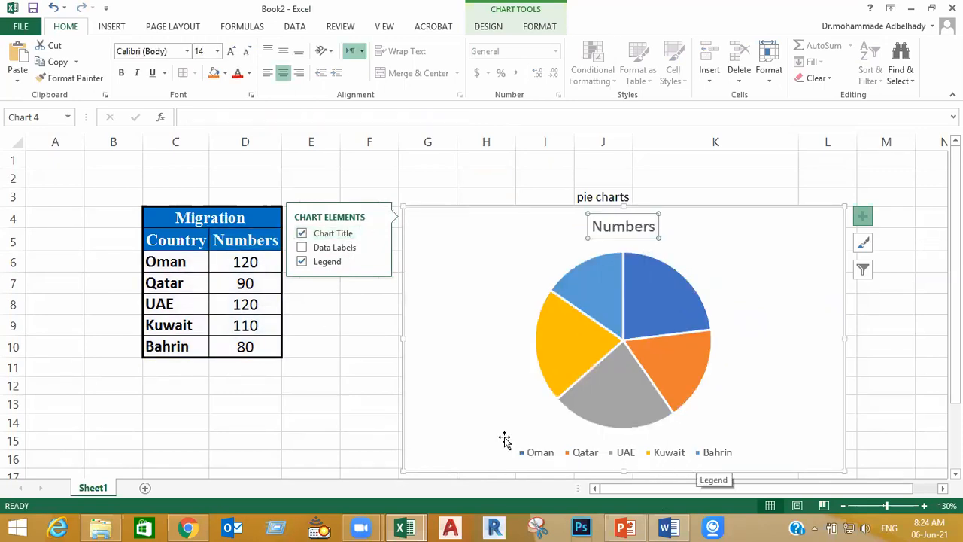
click(301, 261)
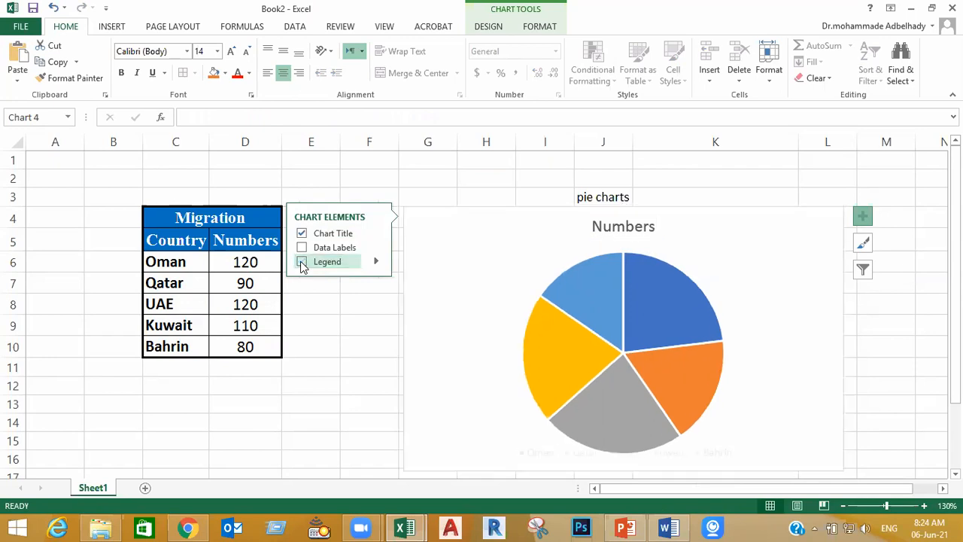
click(301, 262)
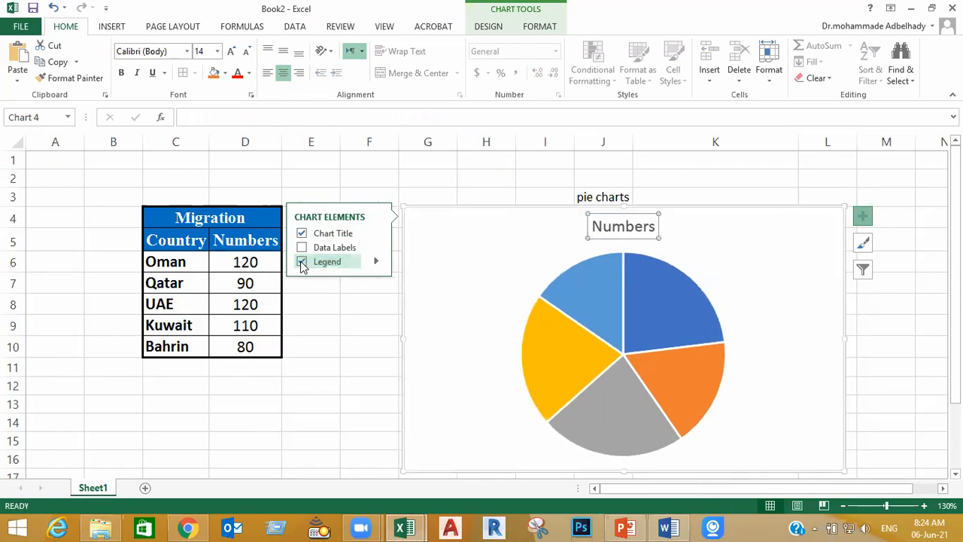
Try the chart legend in the Top and Left positions, then set it to Bottom
click(375, 261)
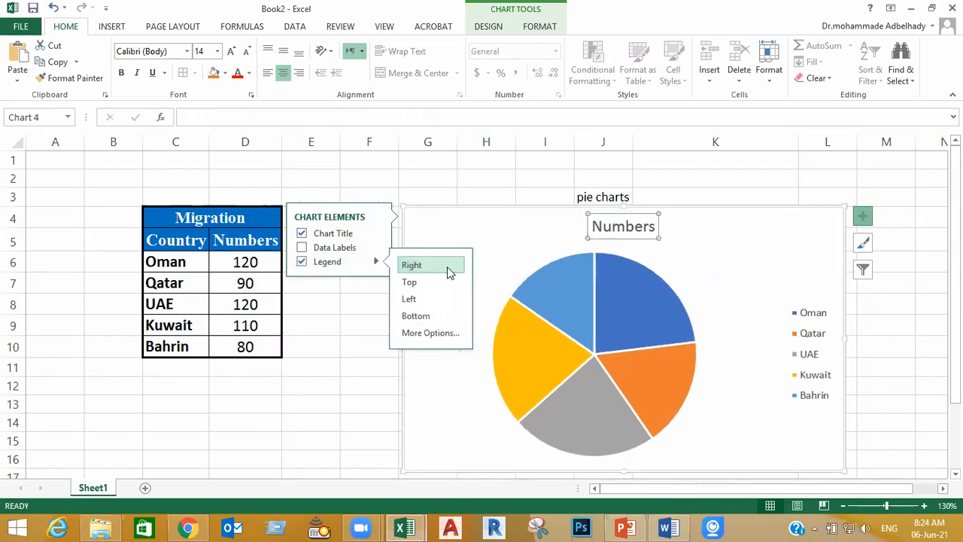
click(432, 281)
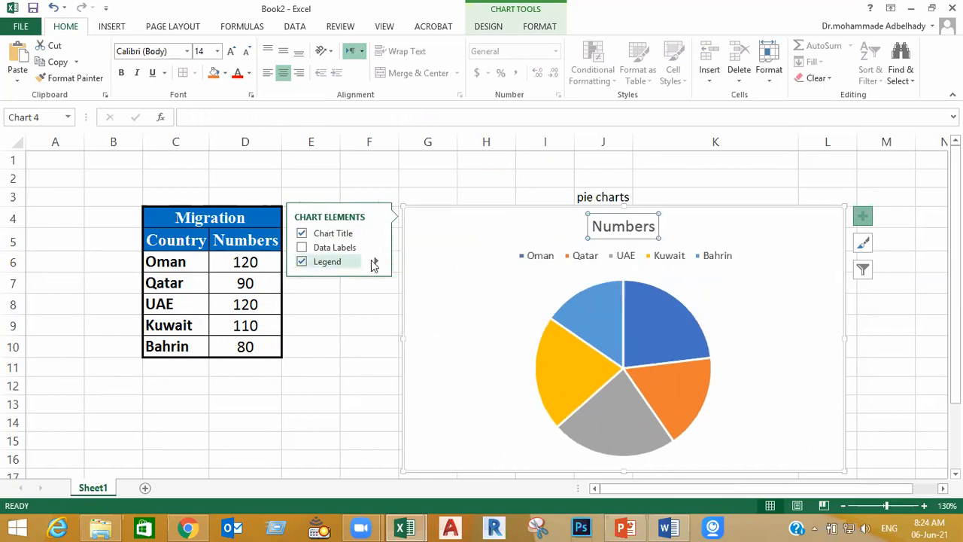
click(374, 264)
click(414, 301)
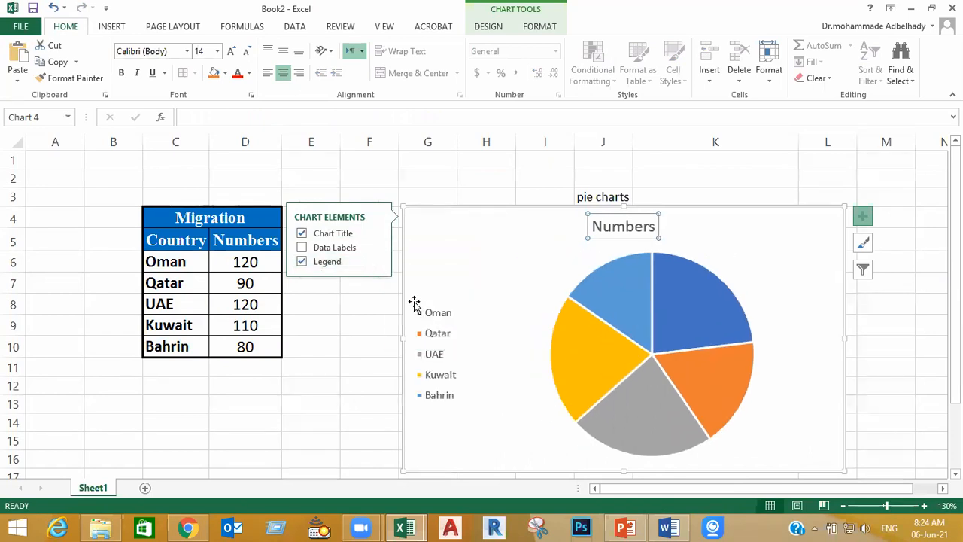
click(376, 261)
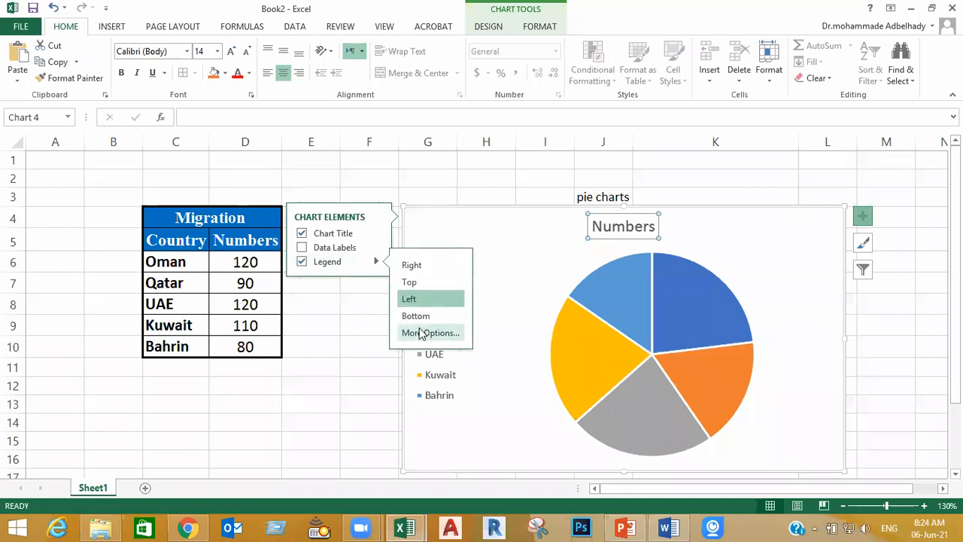
click(419, 316)
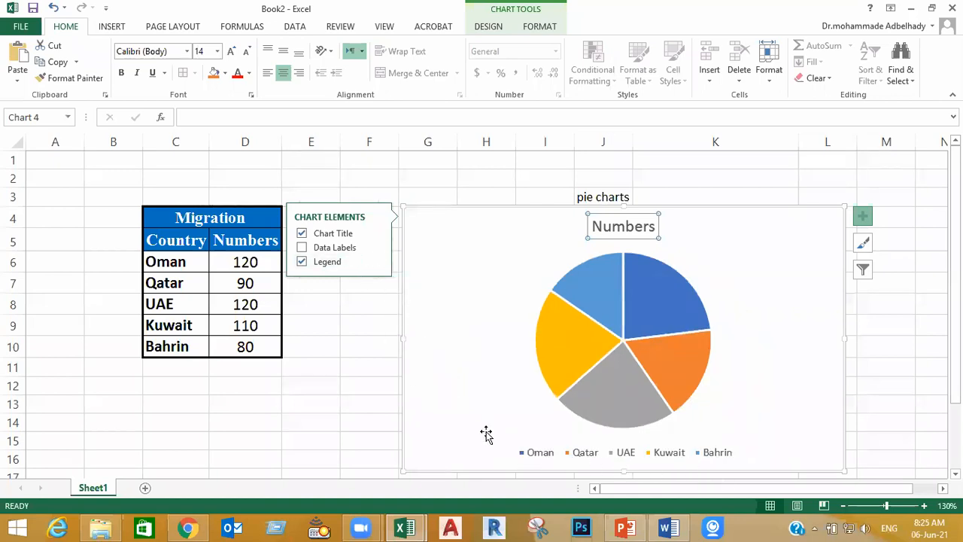
Show data labels on the pie chart and format them in 13 pt Times New Roman
click(303, 248)
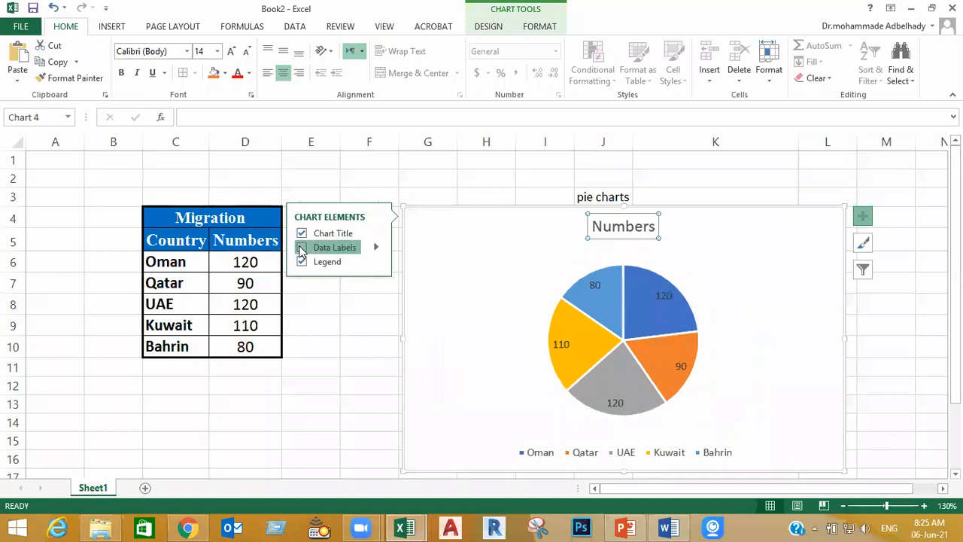
click(561, 344)
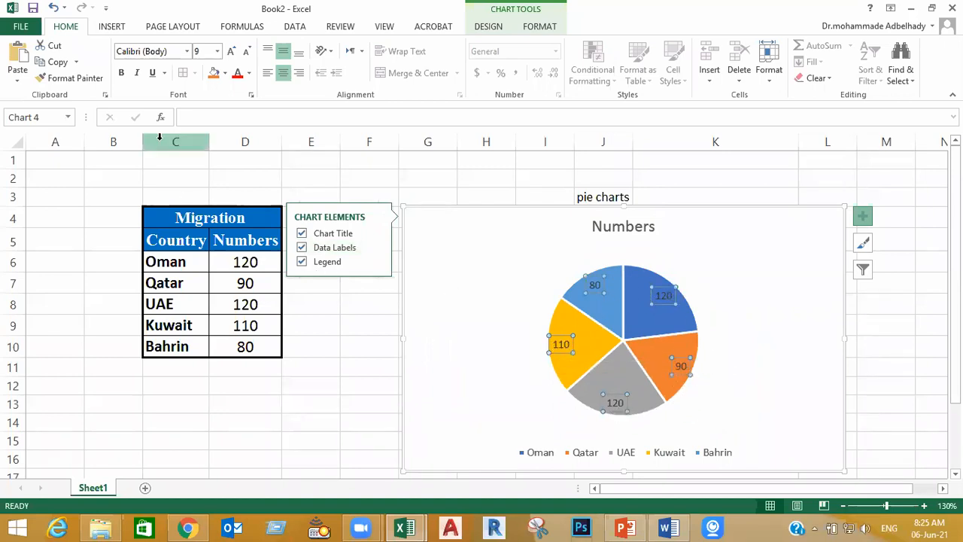
click(200, 52)
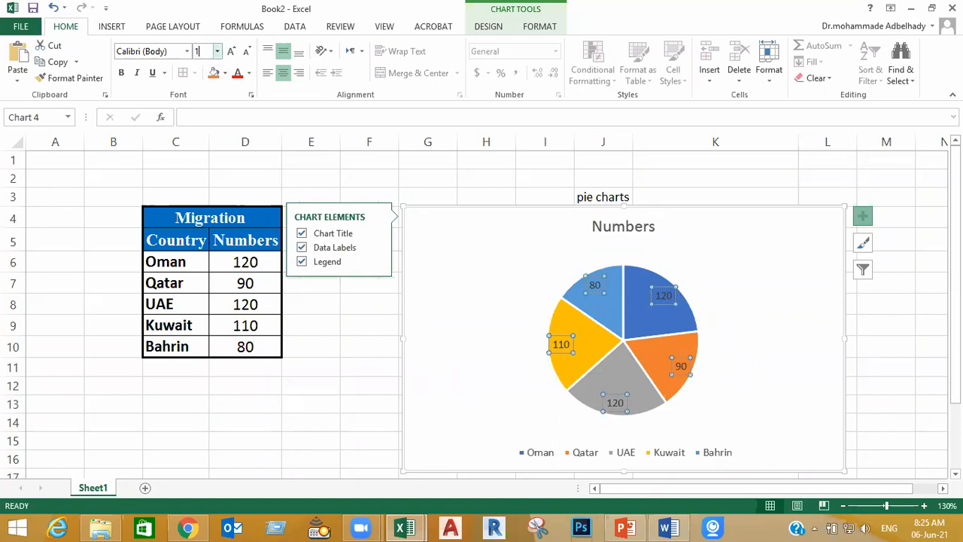
text(12)
key(Return)
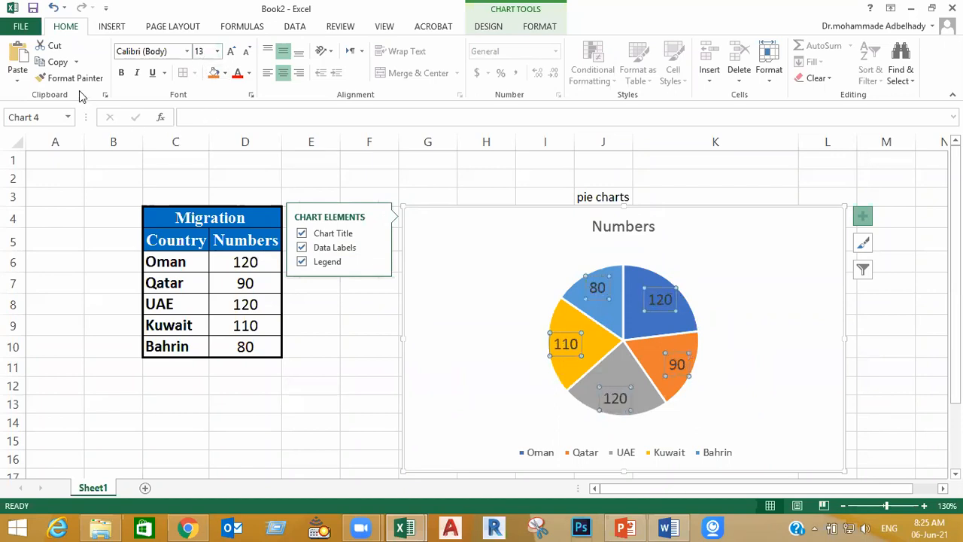
click(148, 51)
text(T)
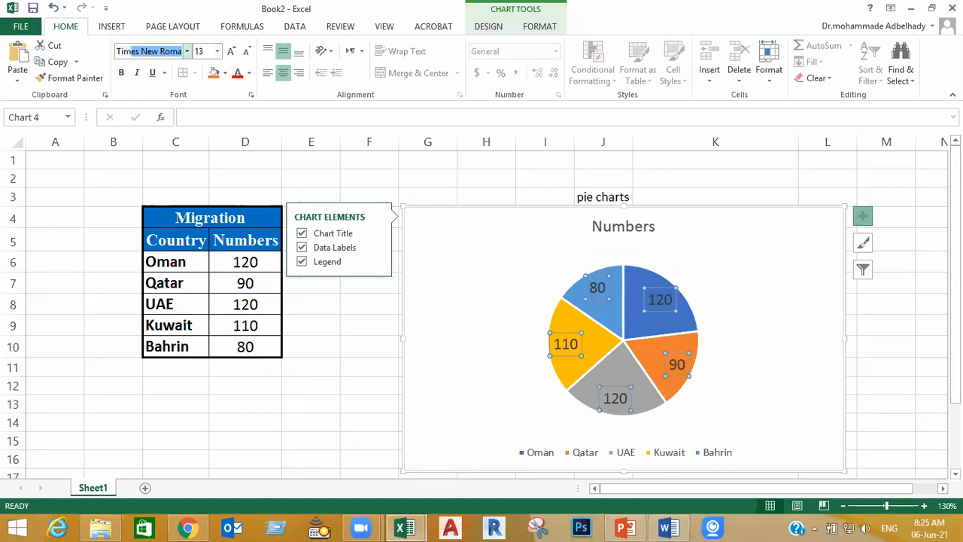
text(im)
key(Return)
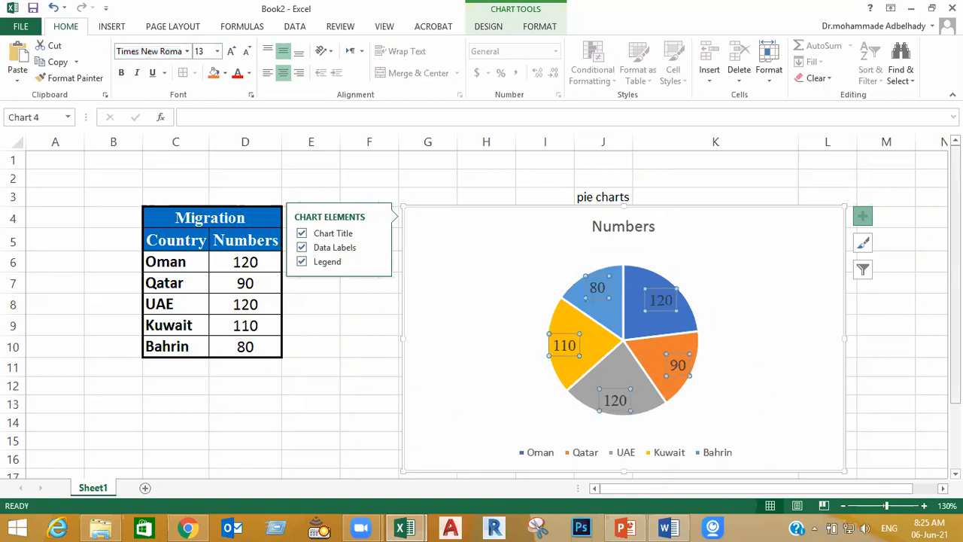
click(910, 382)
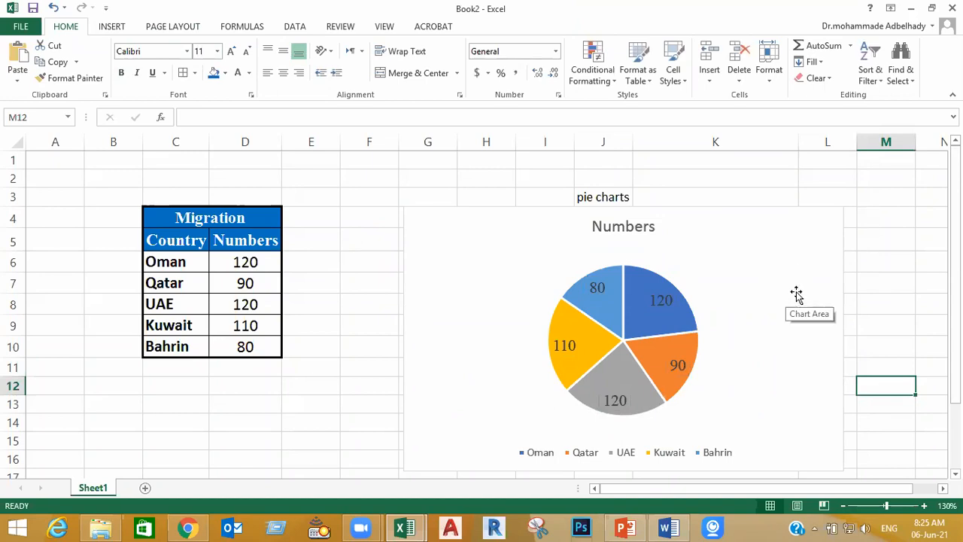
Give the chart area a picture fill of the Arab countries flag map with 46% transparency
click(795, 253)
double_click(794, 254)
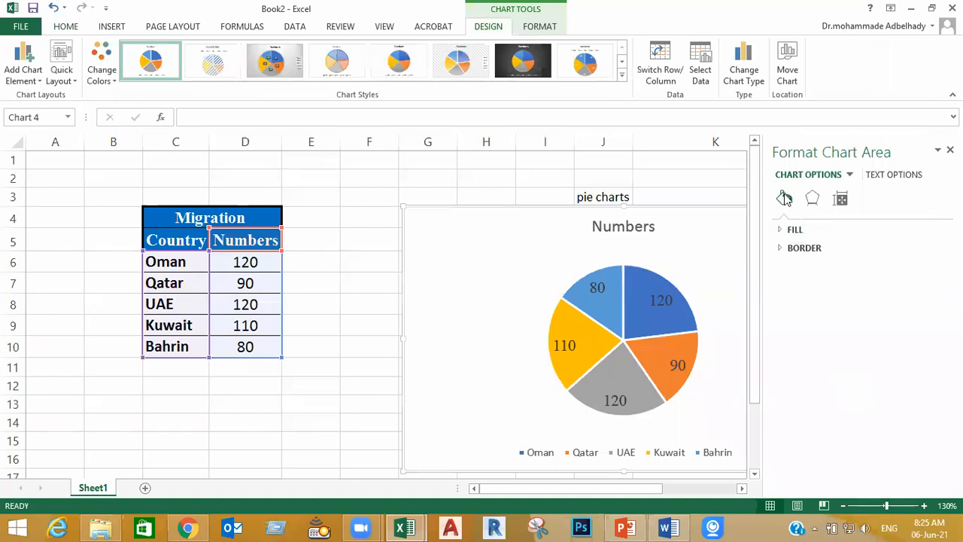
click(782, 231)
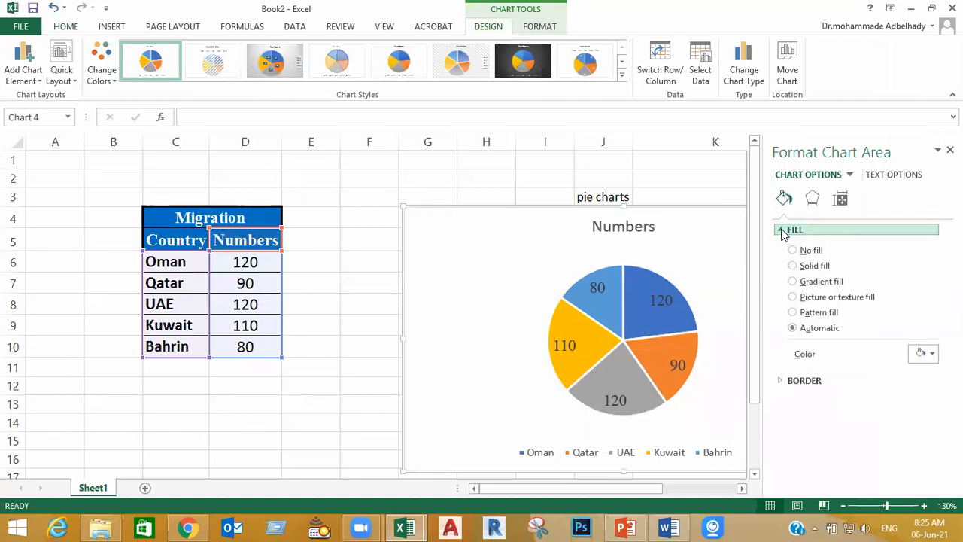
click(820, 298)
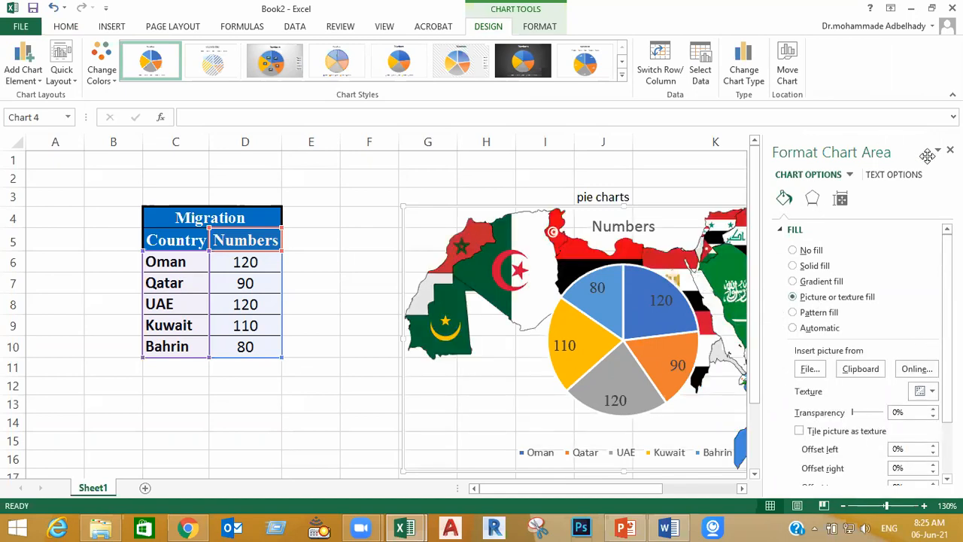
drag(861, 418, 842, 423)
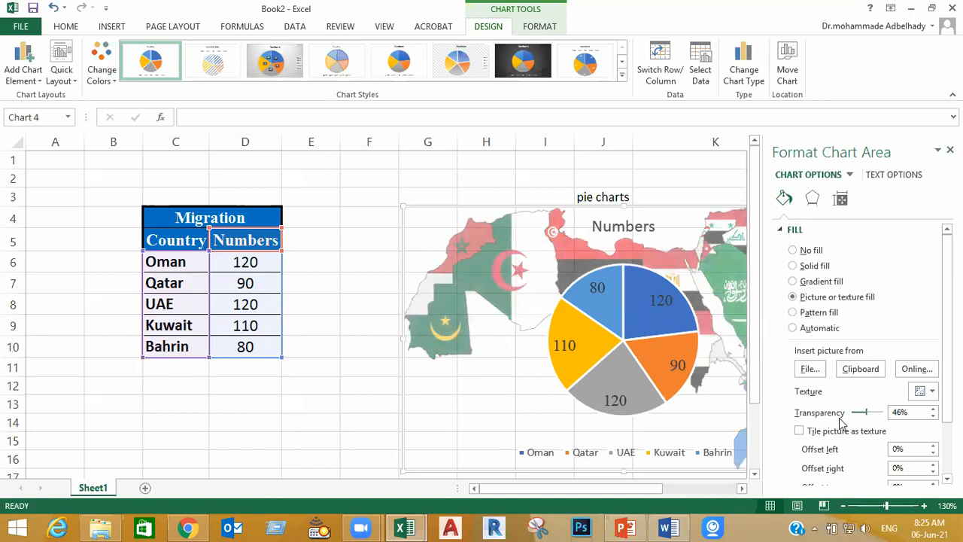
click(320, 415)
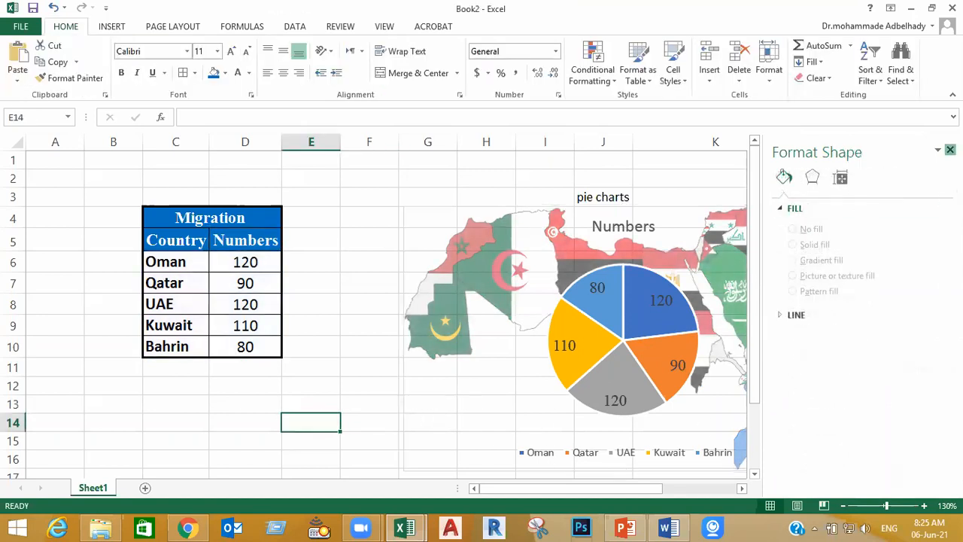
click(950, 150)
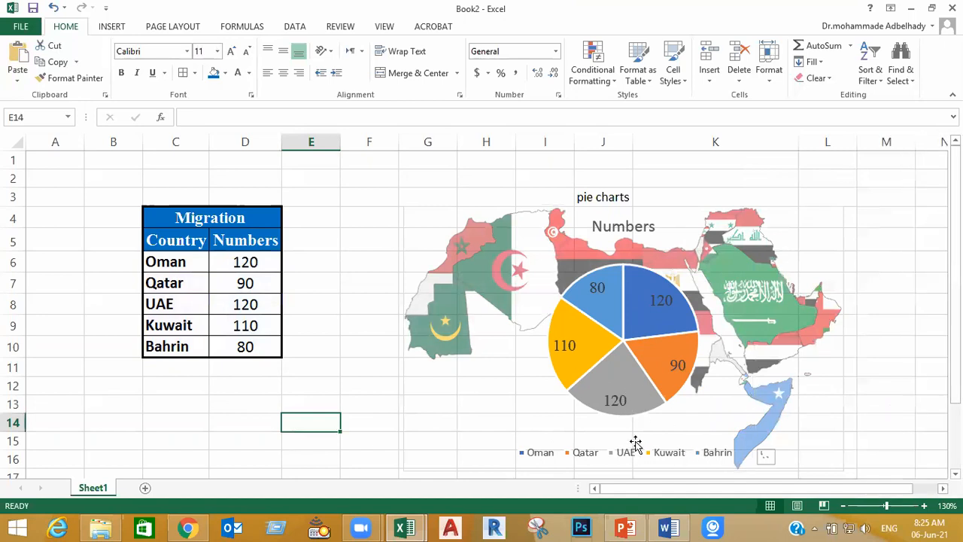
Fill only the Oman slice of the pie chart with the Flag-Oman picture from the flags folder
click(643, 322)
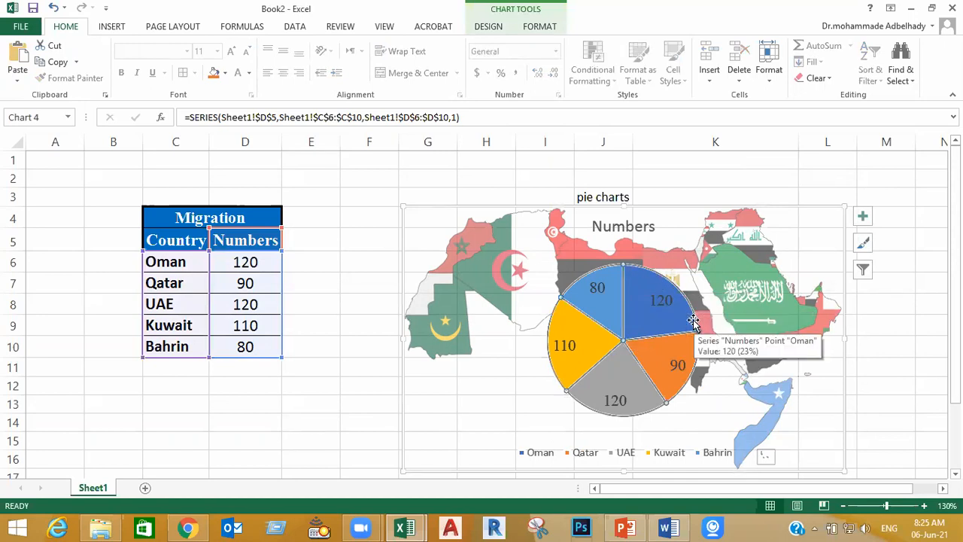
double_click(642, 322)
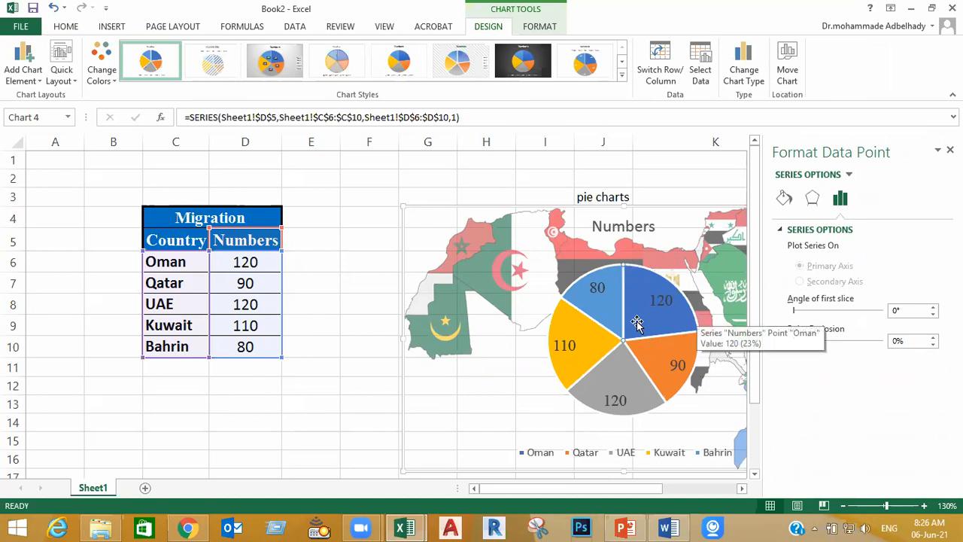
click(301, 427)
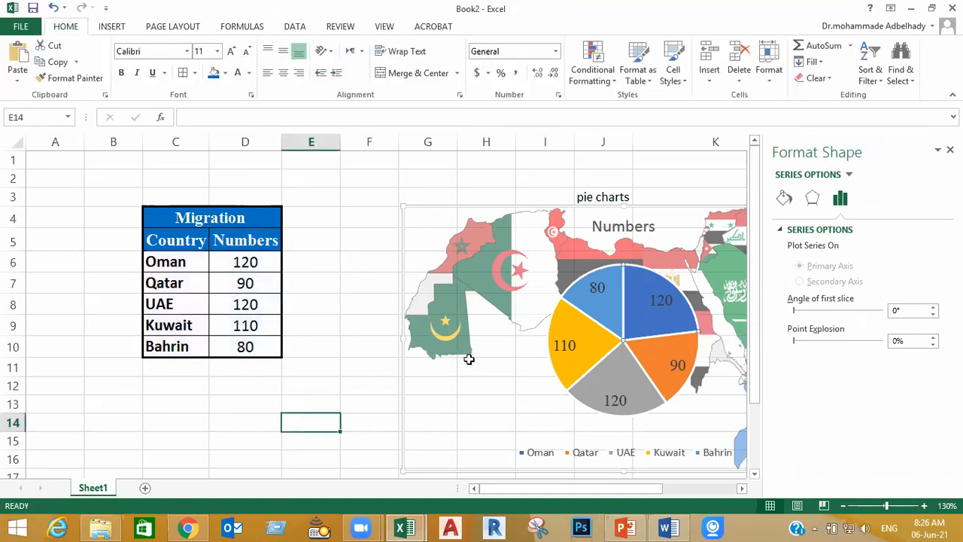
click(642, 318)
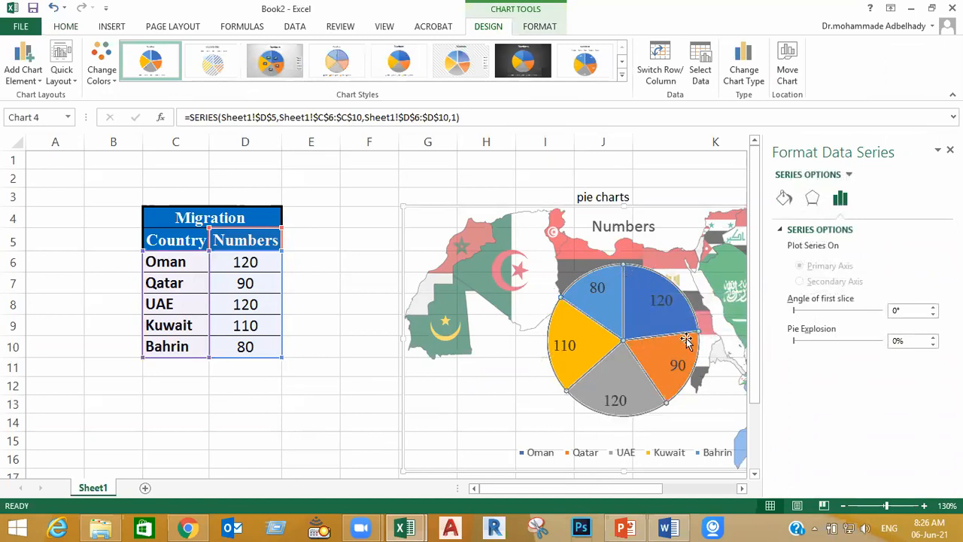
click(654, 316)
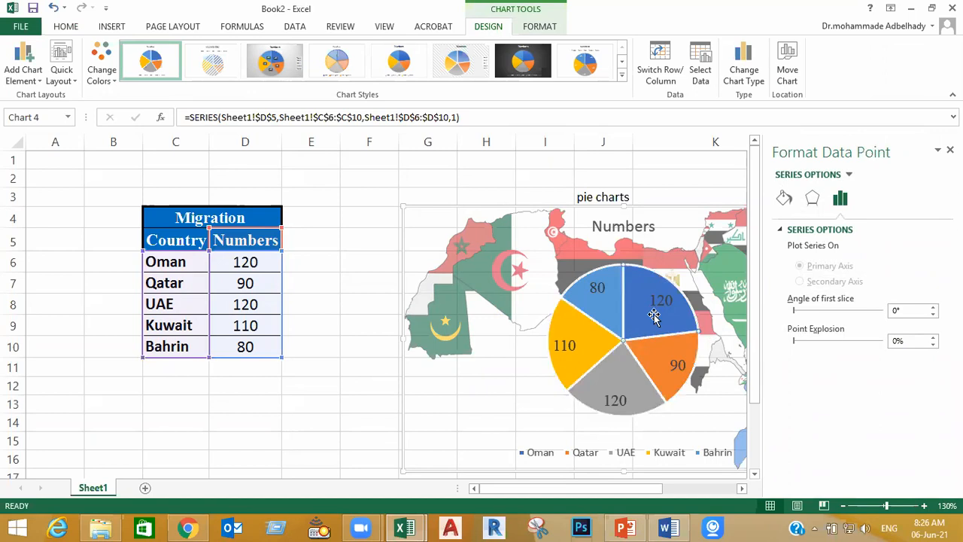
click(784, 197)
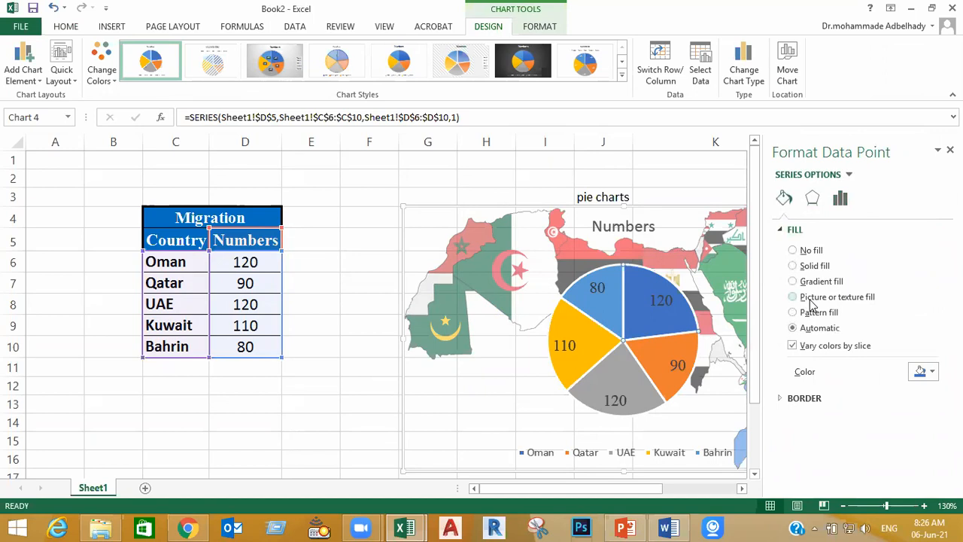
click(811, 298)
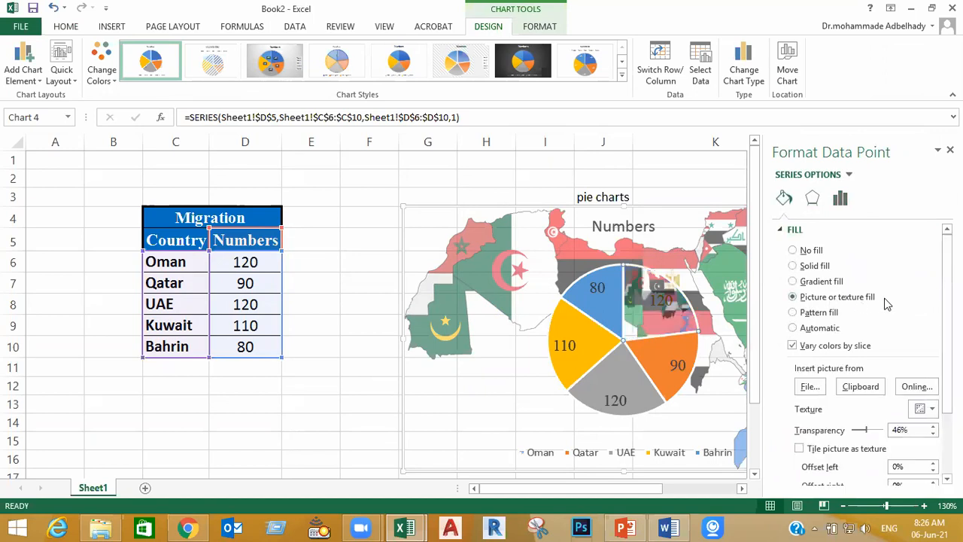
click(810, 388)
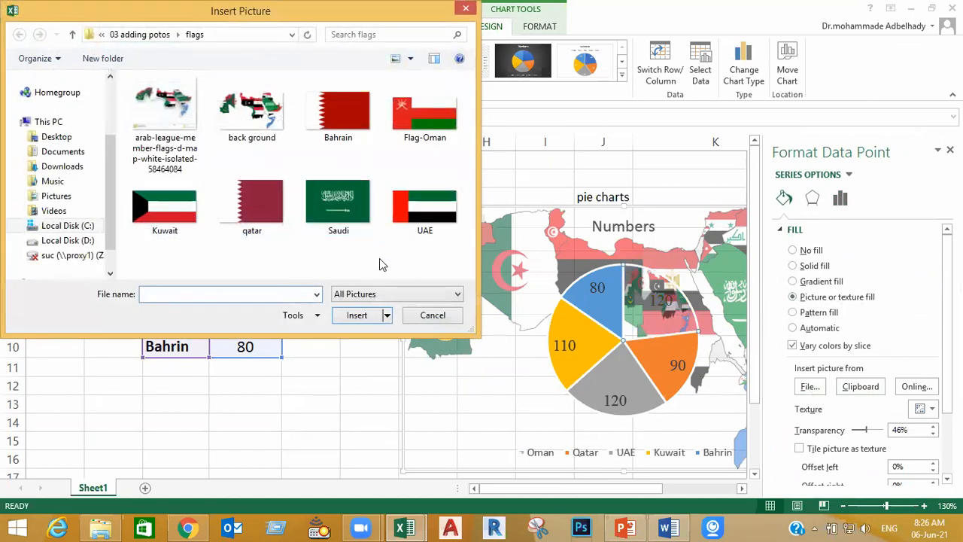
double_click(425, 119)
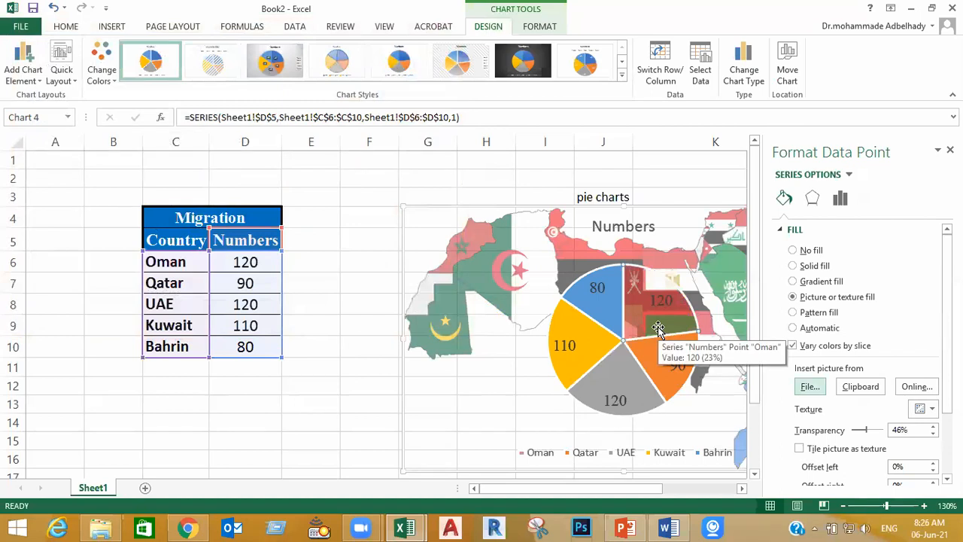
Set the Oman slice's picture fill transparency to 0% and close the formatting pane
mouse_move(867, 432)
mouse_down()
mouse_move(882, 435)
mouse_move(855, 437)
mouse_up()
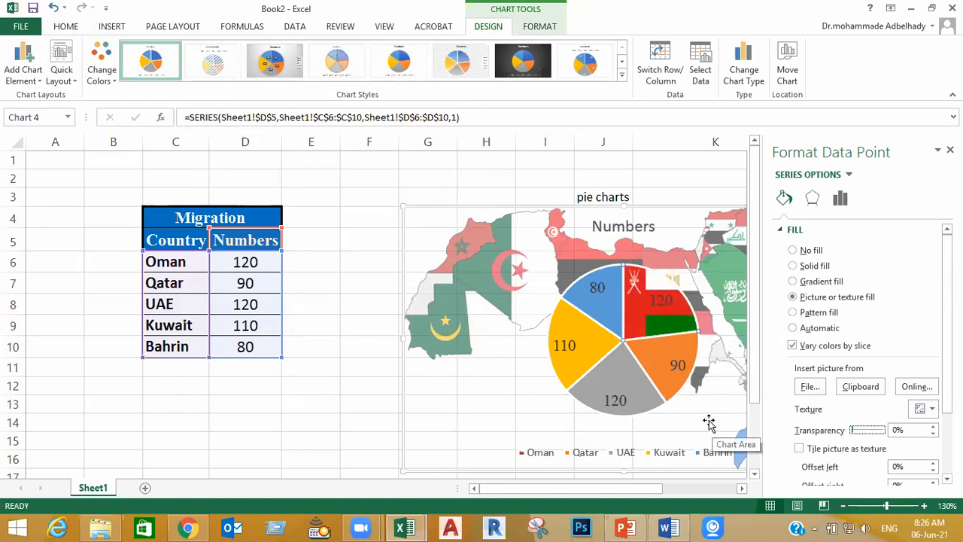
click(328, 406)
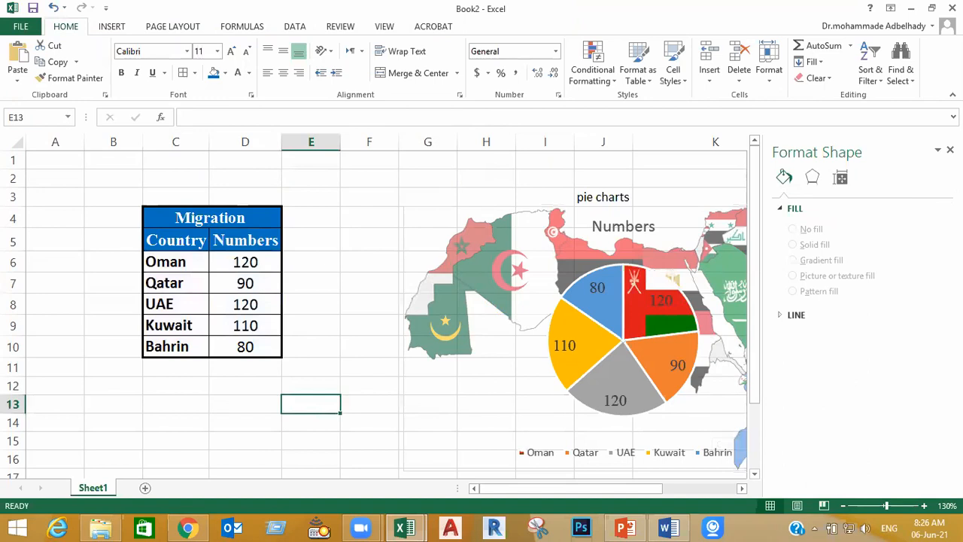
click(950, 149)
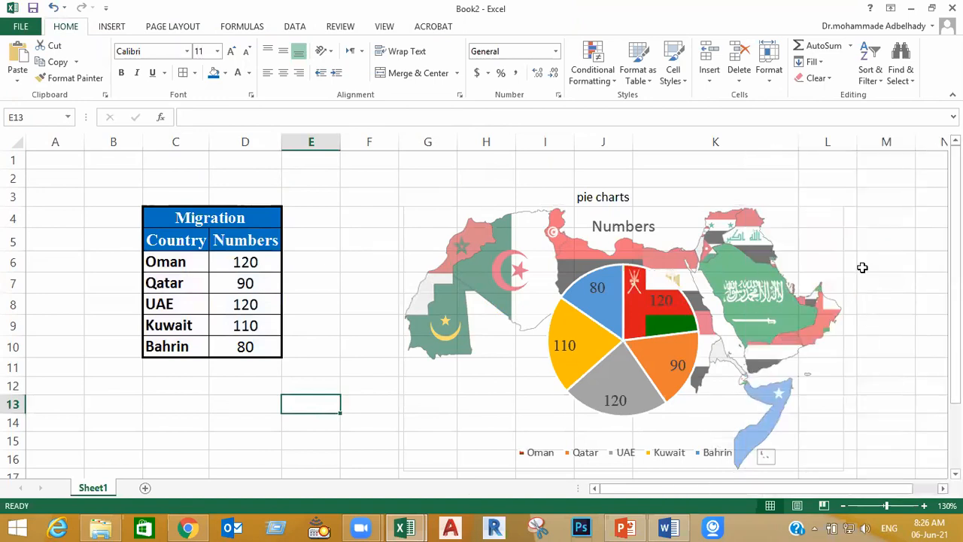
Copy the pie chart, switch to the Word document and draw a text box about 14.2 by 6.7 cm below the column chart
click(836, 249)
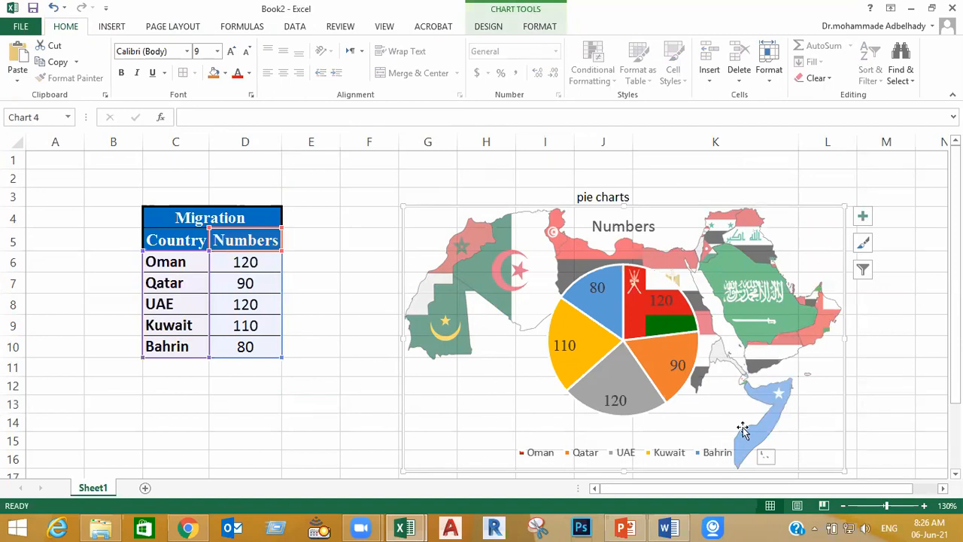
click(668, 527)
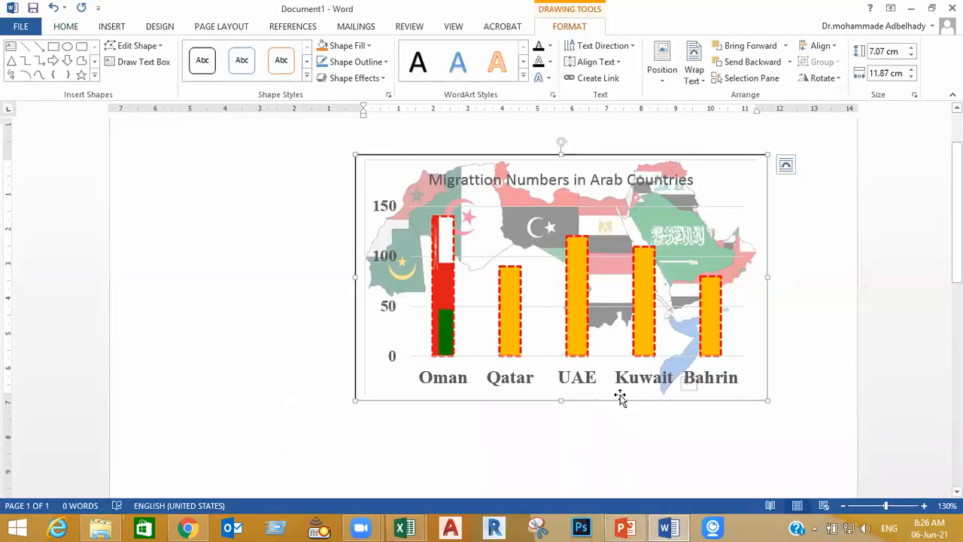
key(Escape)
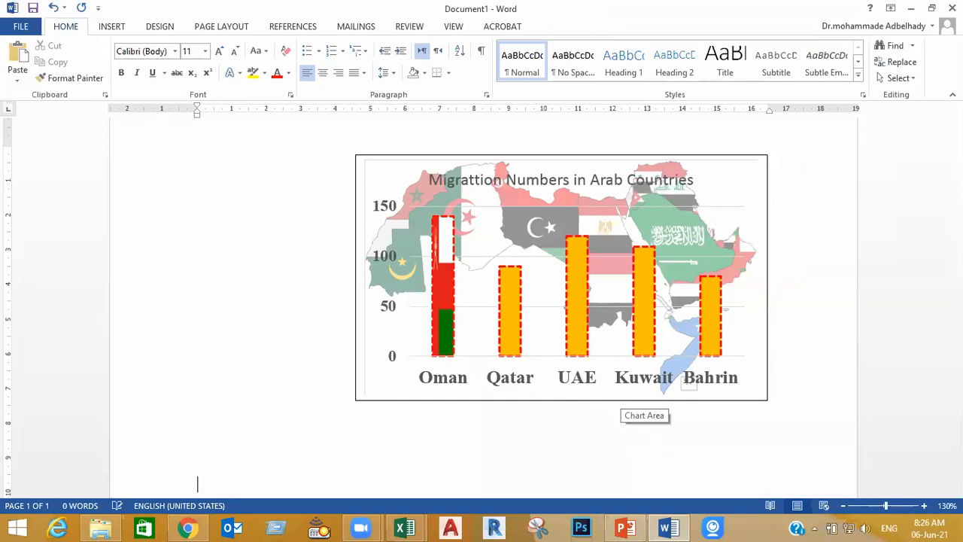
click(111, 28)
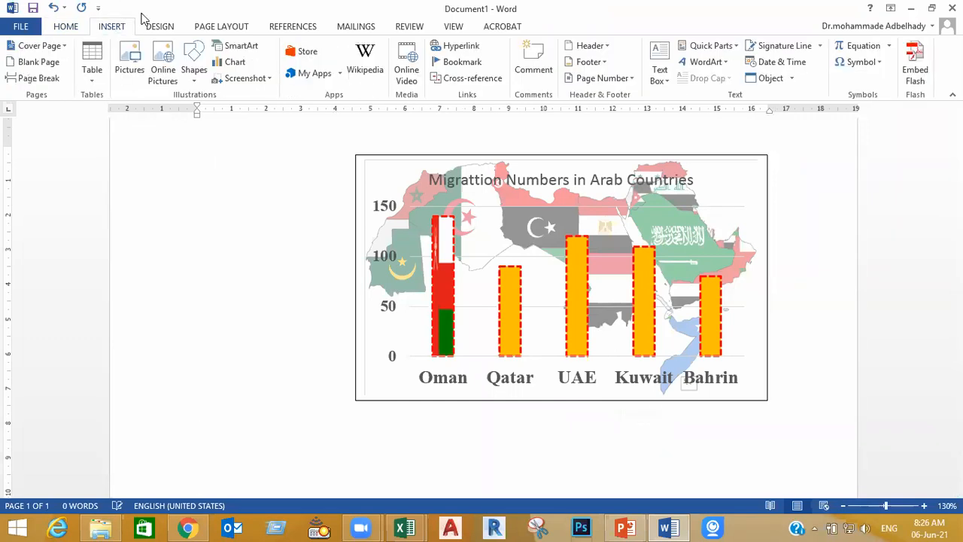
click(660, 72)
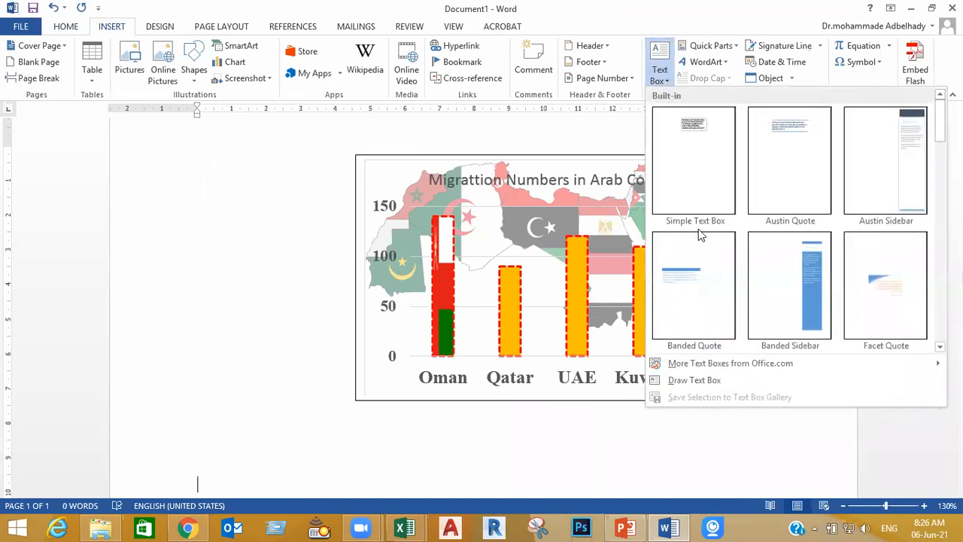
click(695, 380)
scroll(699, 355, down, 5)
mouse_move(744, 219)
mouse_down()
mouse_move(321, 430)
mouse_move(251, 451)
mouse_up()
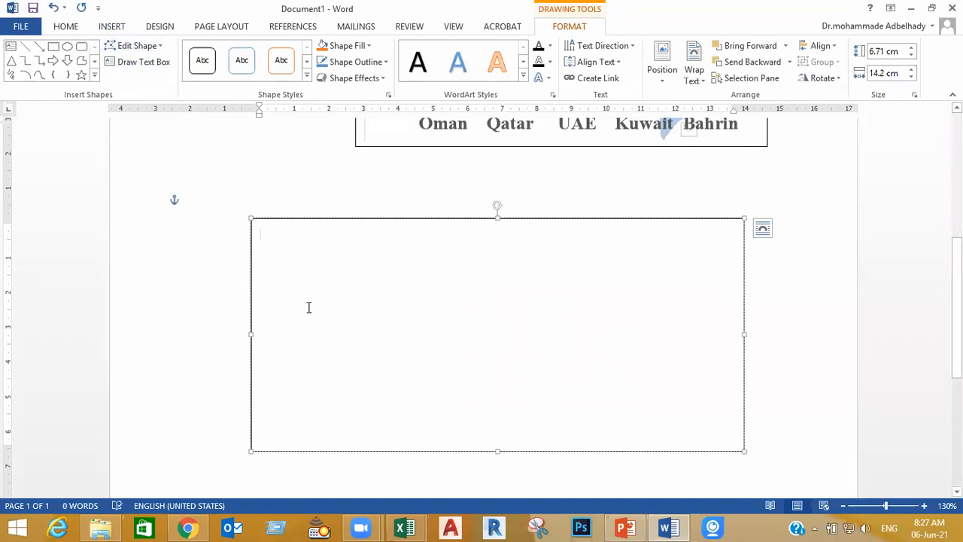
Paste the pie chart into the new text box and review both charts on the page
key(ctrl+v)
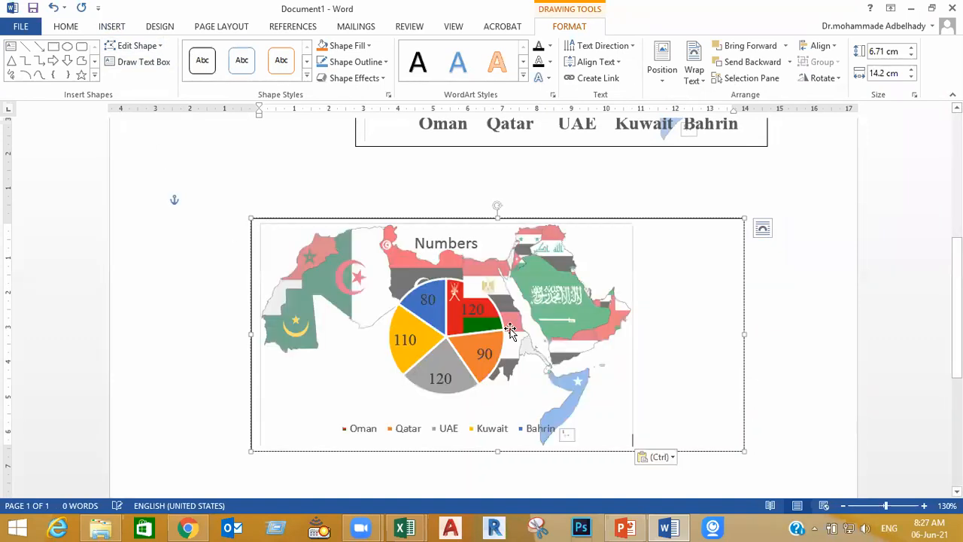
click(805, 367)
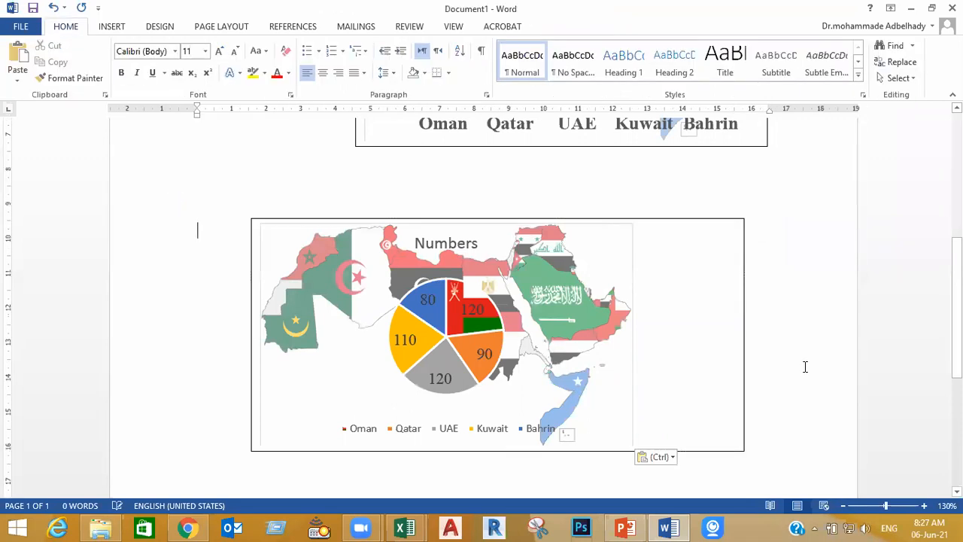
scroll(806, 365, up, 6)
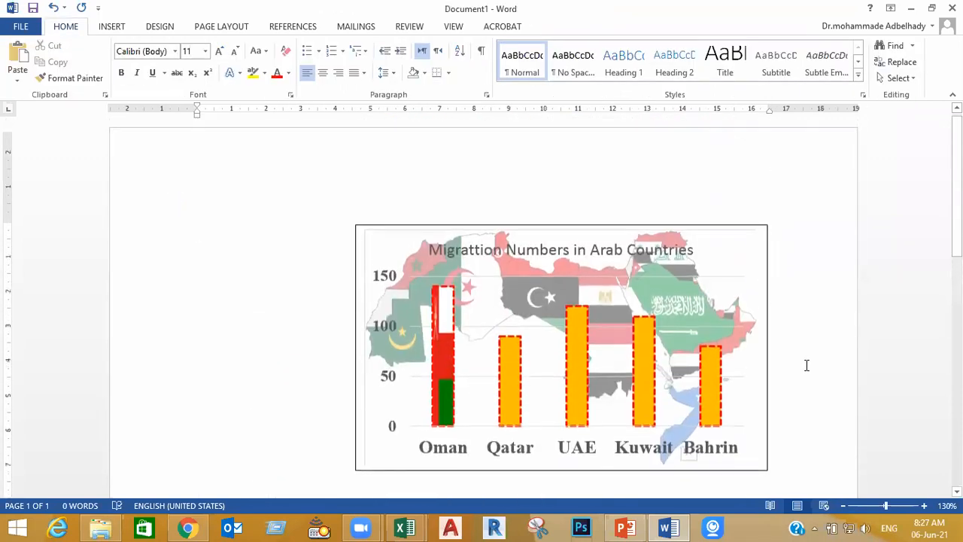
scroll(807, 365, down, 2)
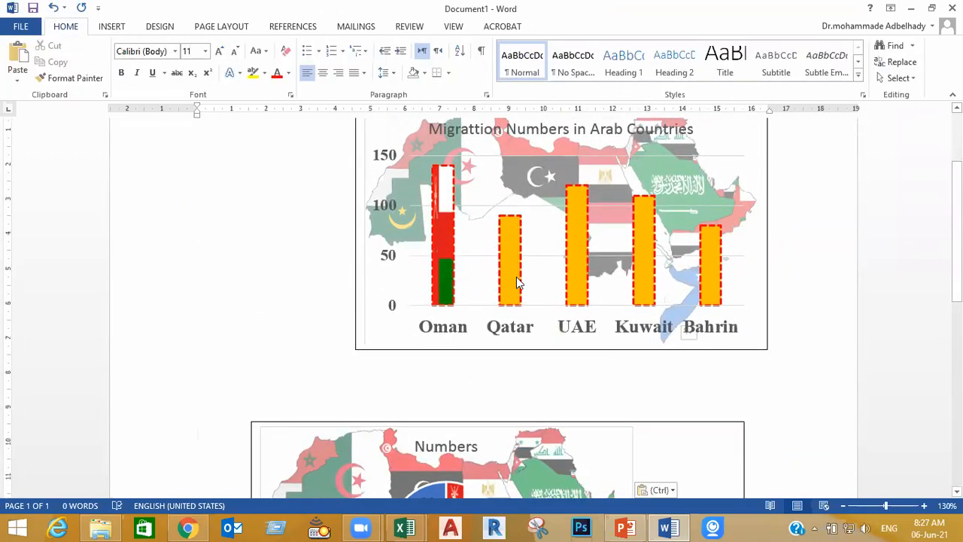
scroll(518, 282, down, 3)
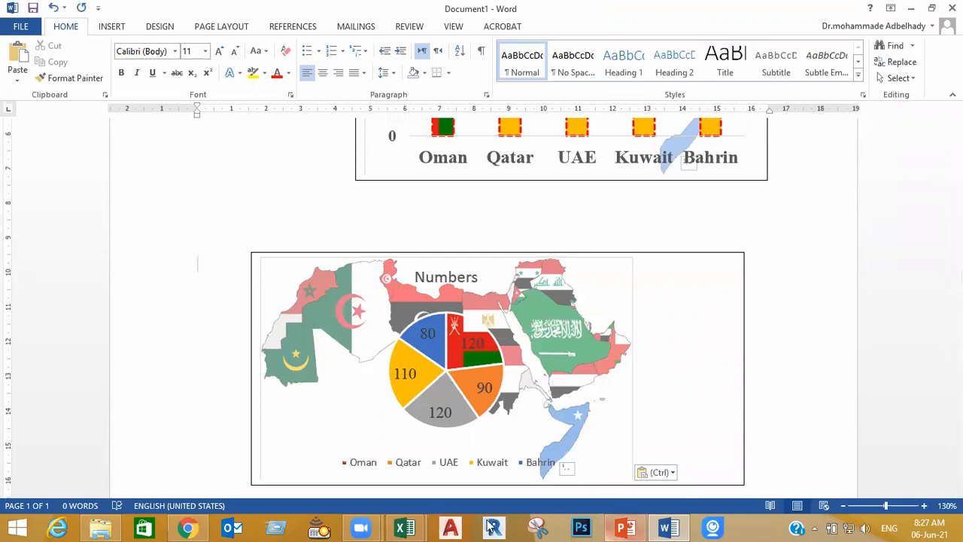
Switch to the Book3 workbook in Excel and preview the chart styles and colour palettes available for the column chart
click(407, 527)
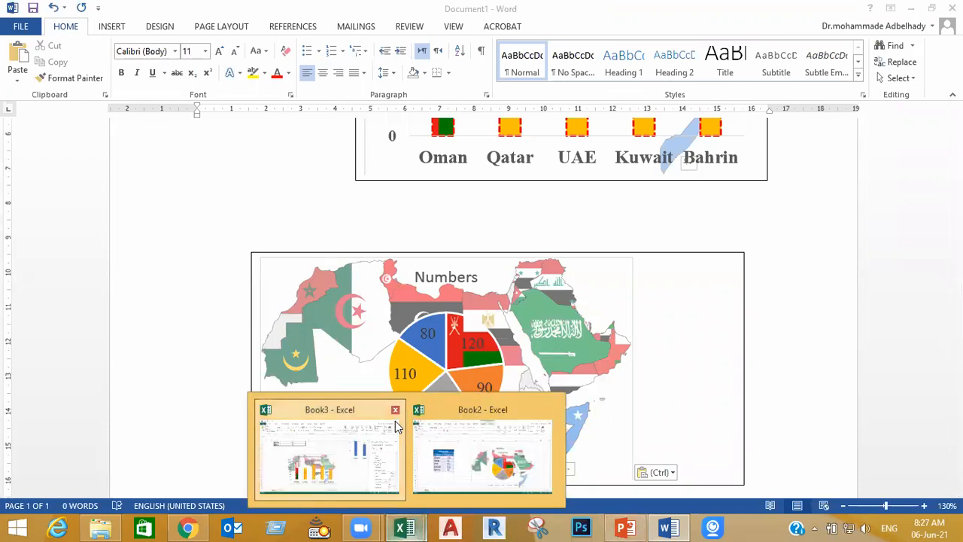
click(396, 433)
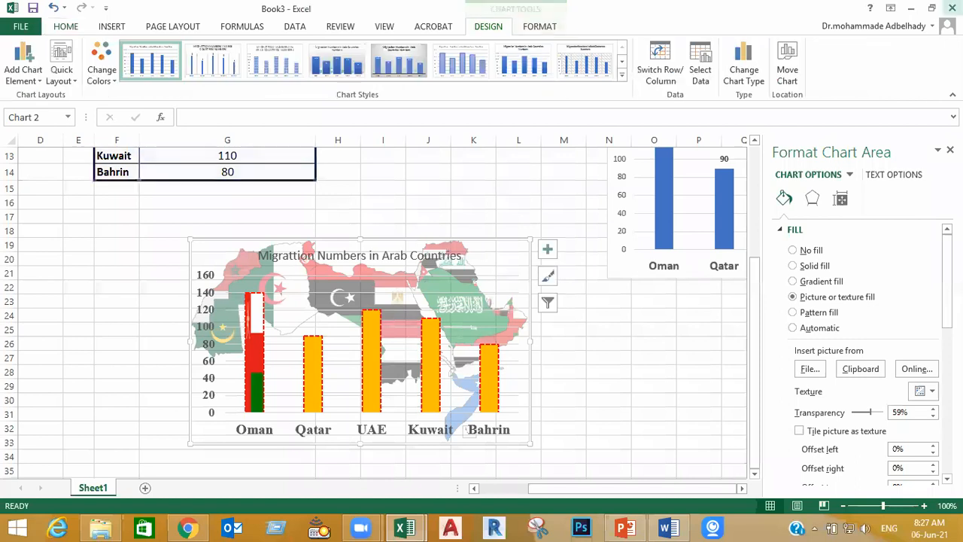
click(953, 9)
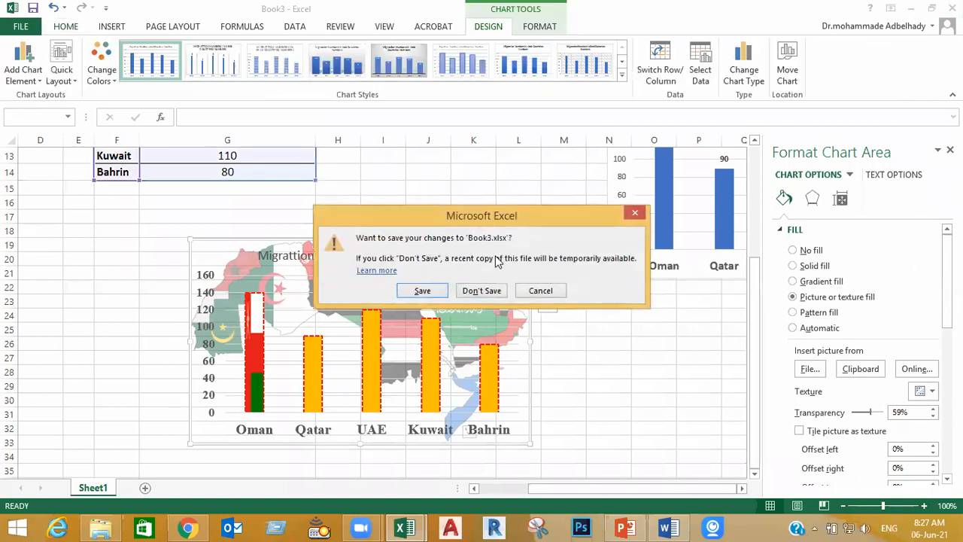
click(539, 290)
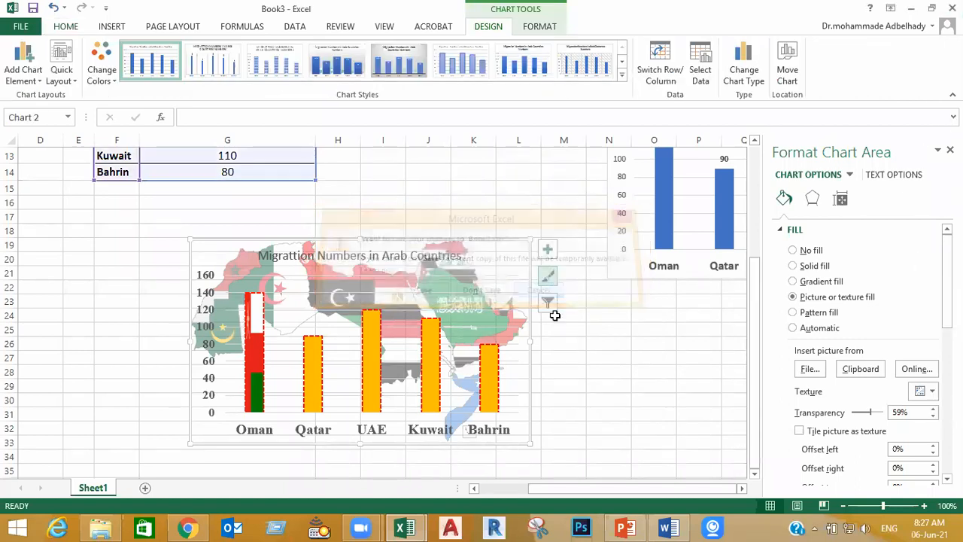
click(665, 396)
click(520, 369)
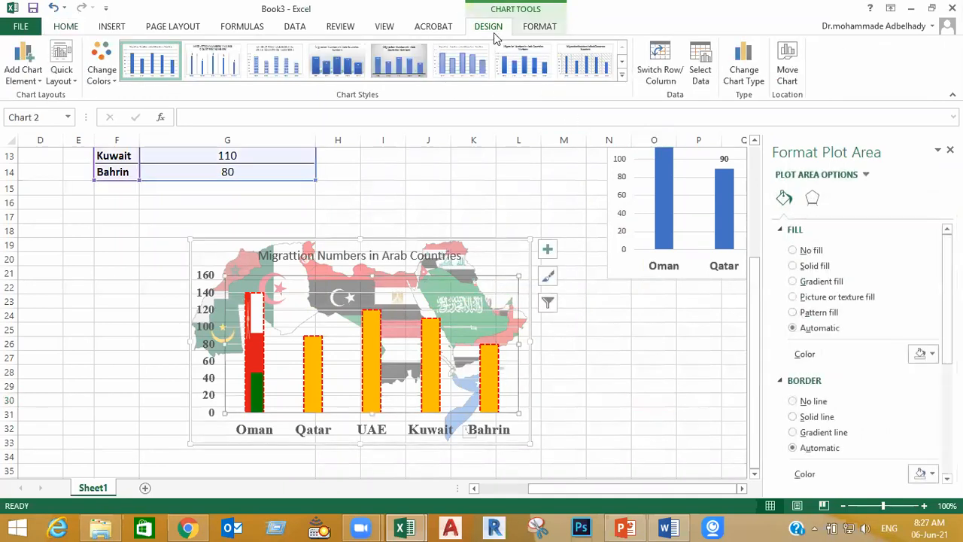
click(623, 75)
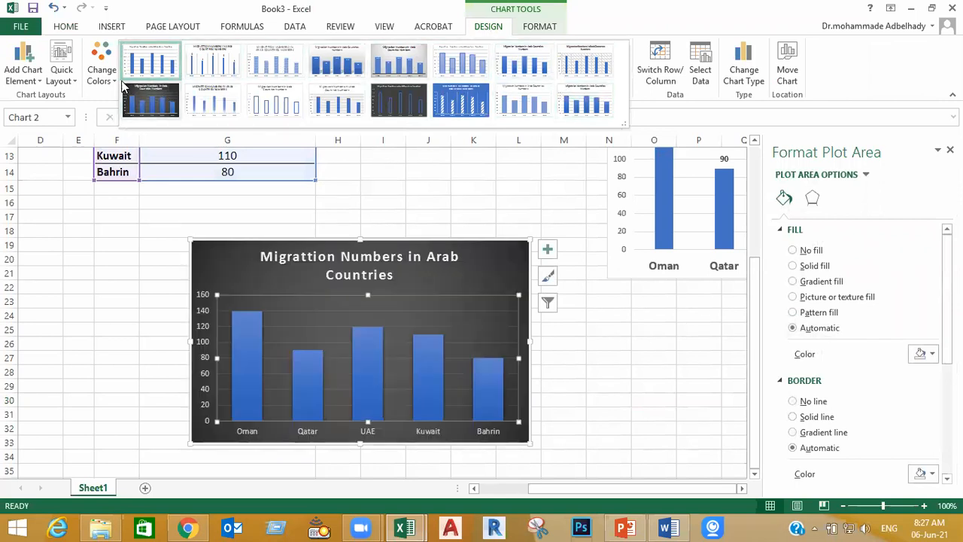
click(101, 76)
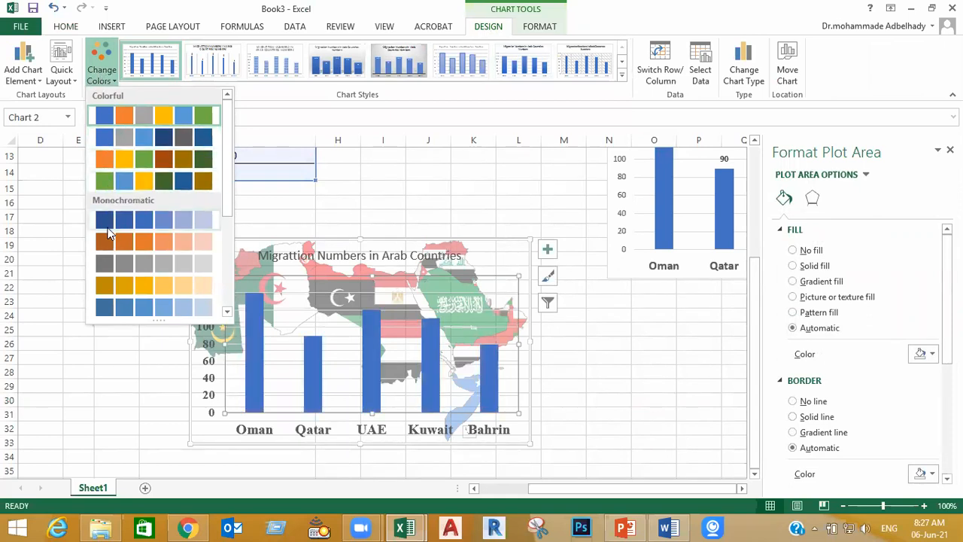
click(641, 401)
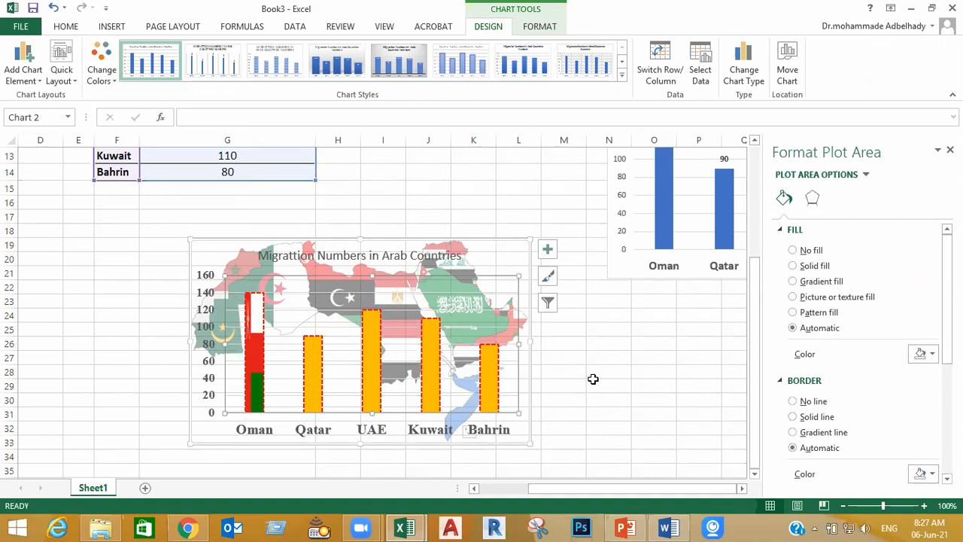
Close the Book3 and Book2 workbooks with their changes saved, and switch to the 02 pie charts folder in File Explorer
click(952, 9)
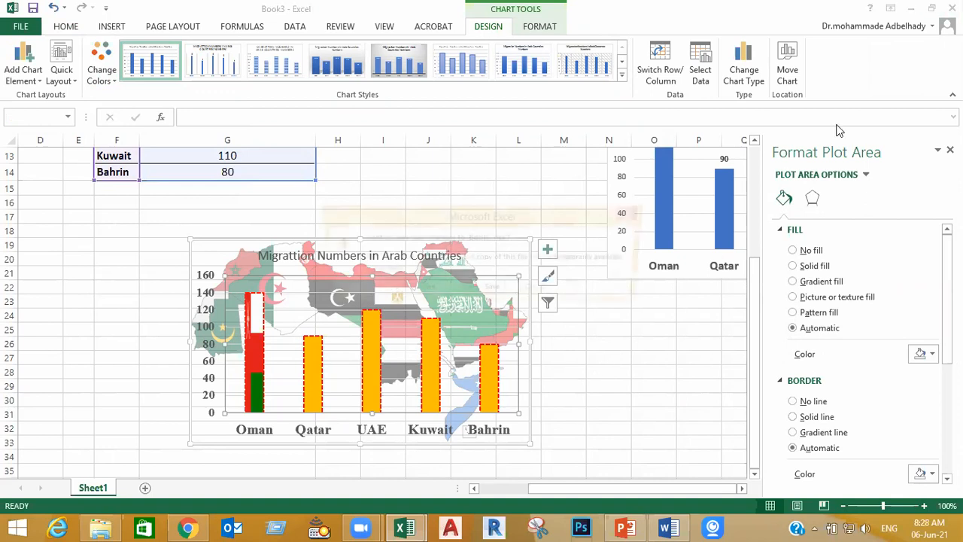
click(422, 292)
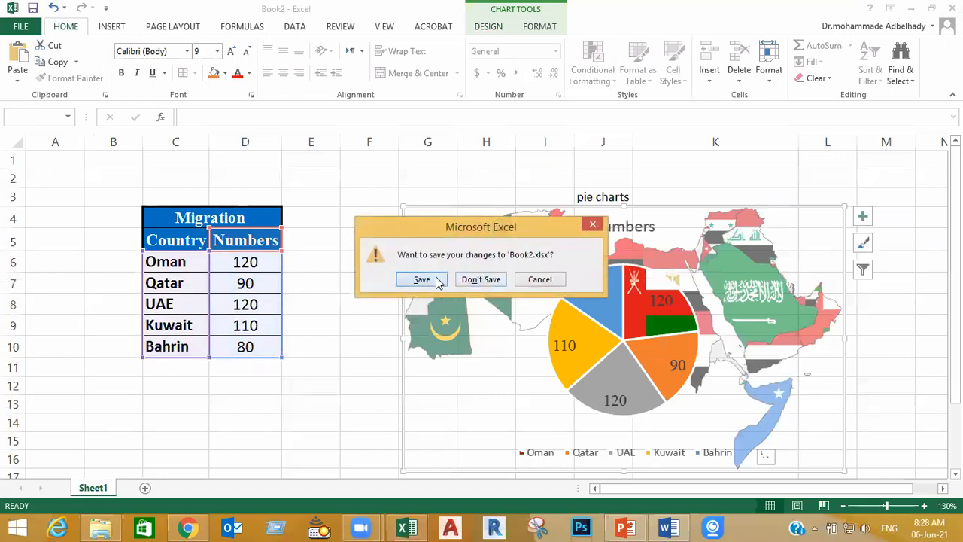
click(439, 277)
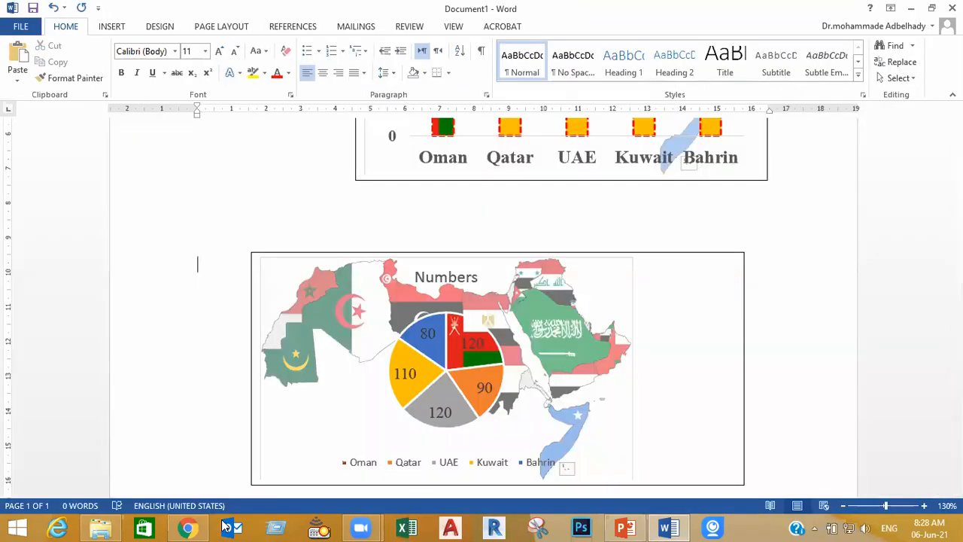
click(100, 527)
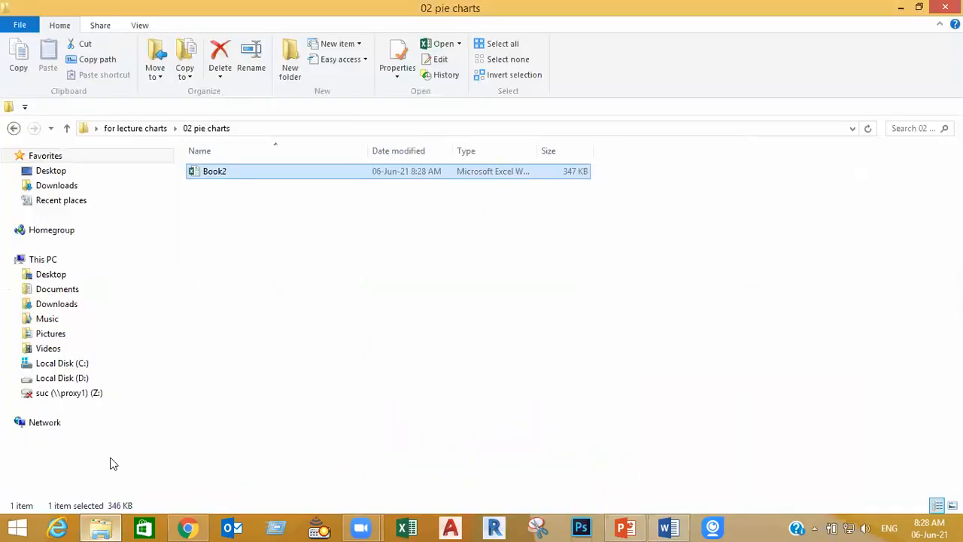
Open the Book3 workbook from the 04 color scale folder, maximize its window and view the migration table and column chart
click(67, 128)
double_click(235, 216)
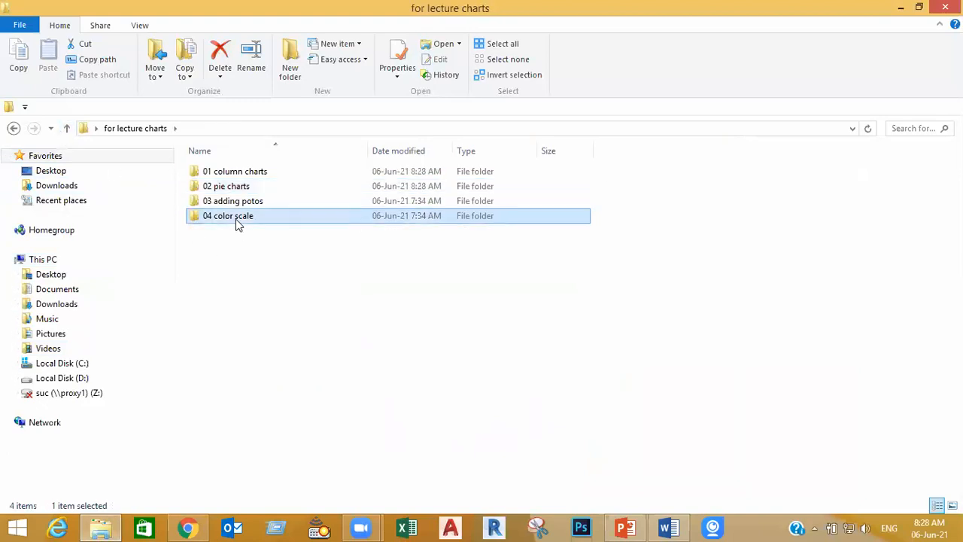
double_click(214, 176)
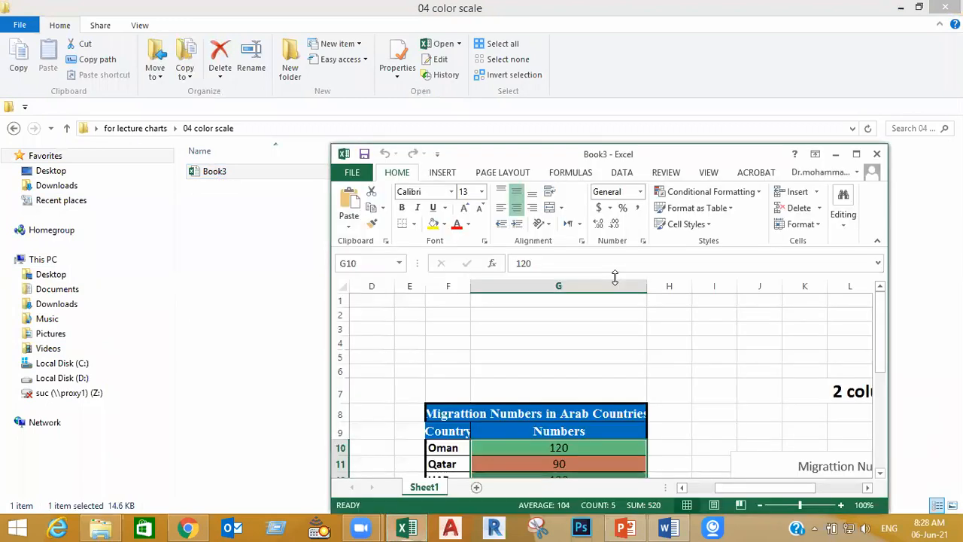
click(856, 154)
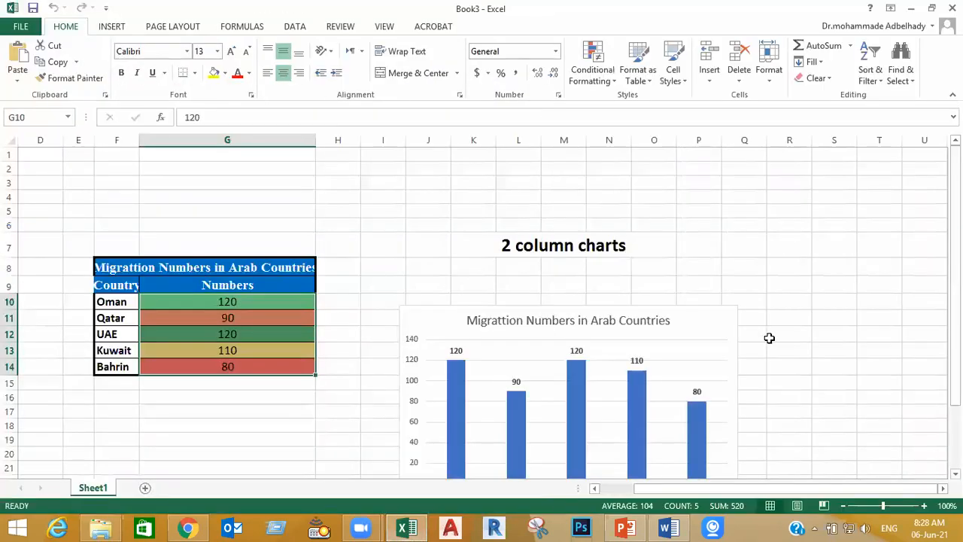
click(834, 322)
scroll(836, 322, down, 2)
scroll(835, 322, up, 1)
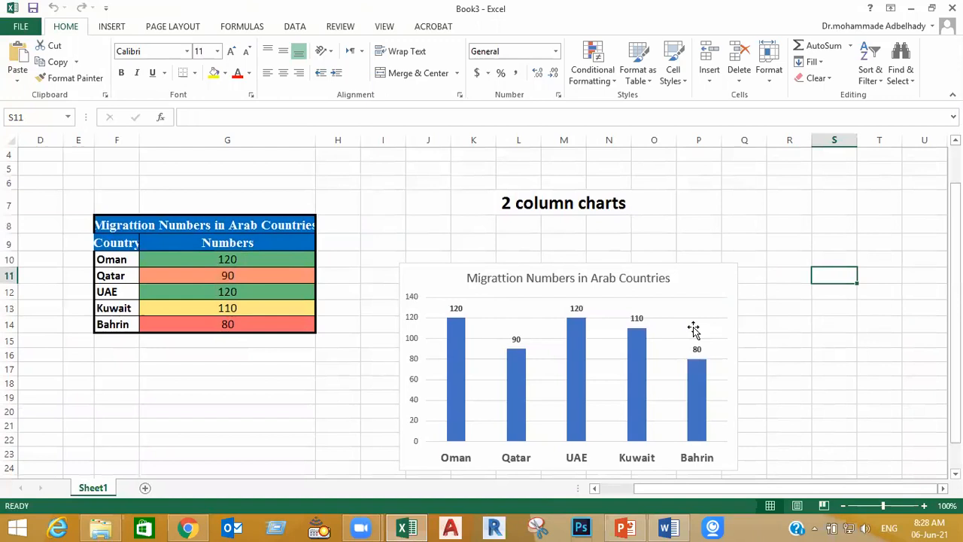
Clear the conditional formatting rules from the entire sheet to remove the colour shading in the Numbers column
drag(257, 259, 258, 329)
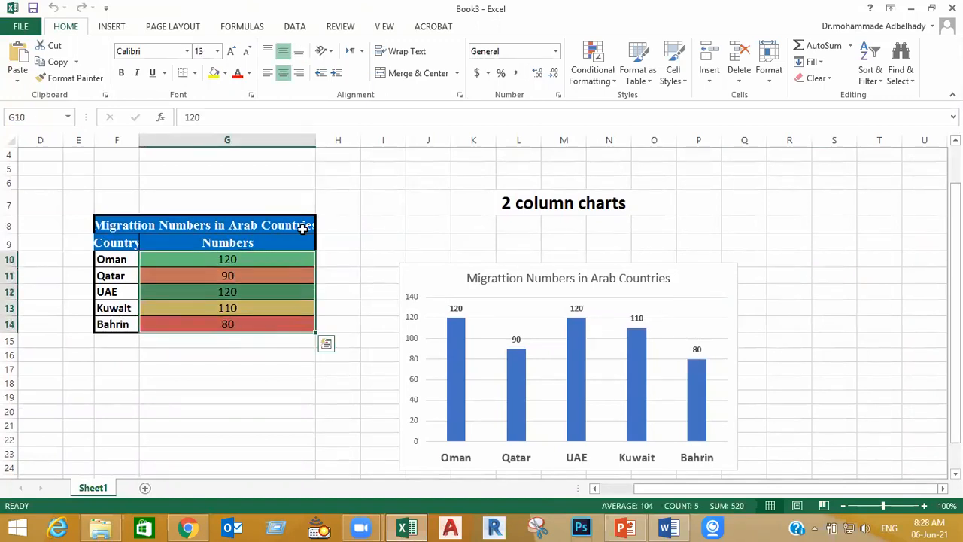
click(611, 80)
mouse_move(656, 272)
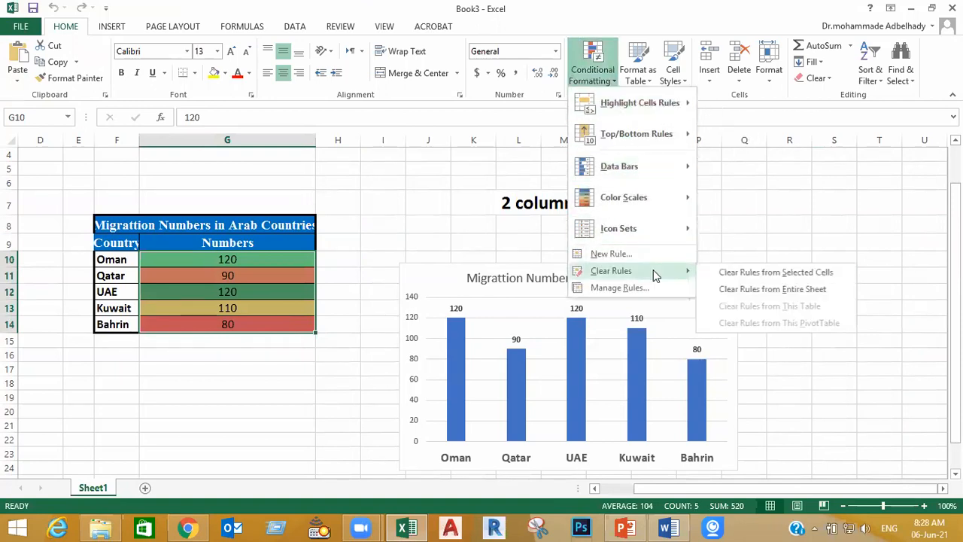
click(749, 290)
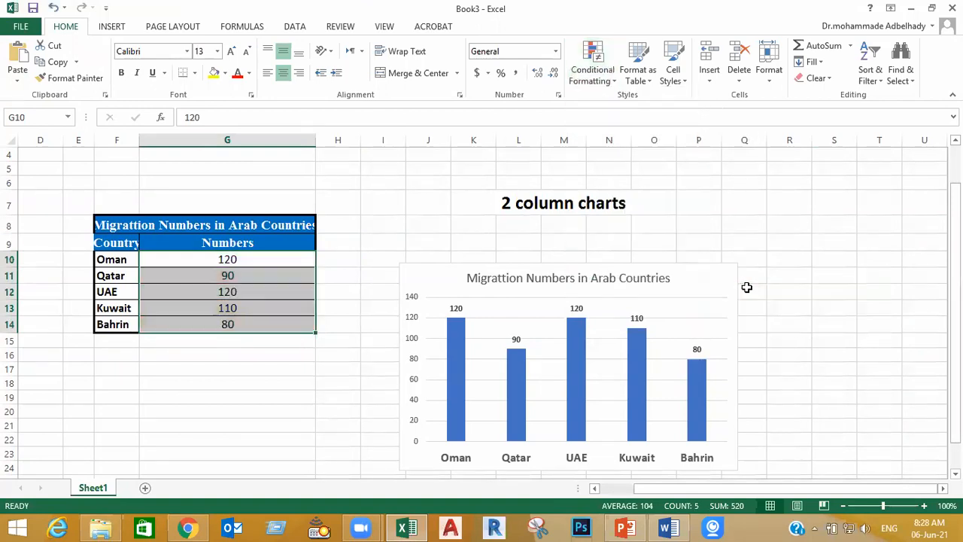
click(827, 272)
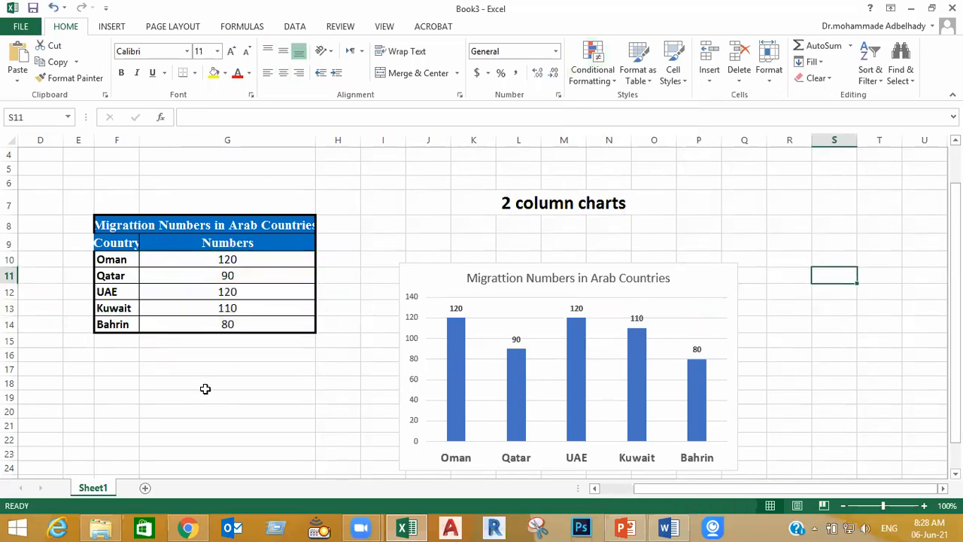
Set Oman's migration number in cell G10 to 140
drag(247, 259, 249, 324)
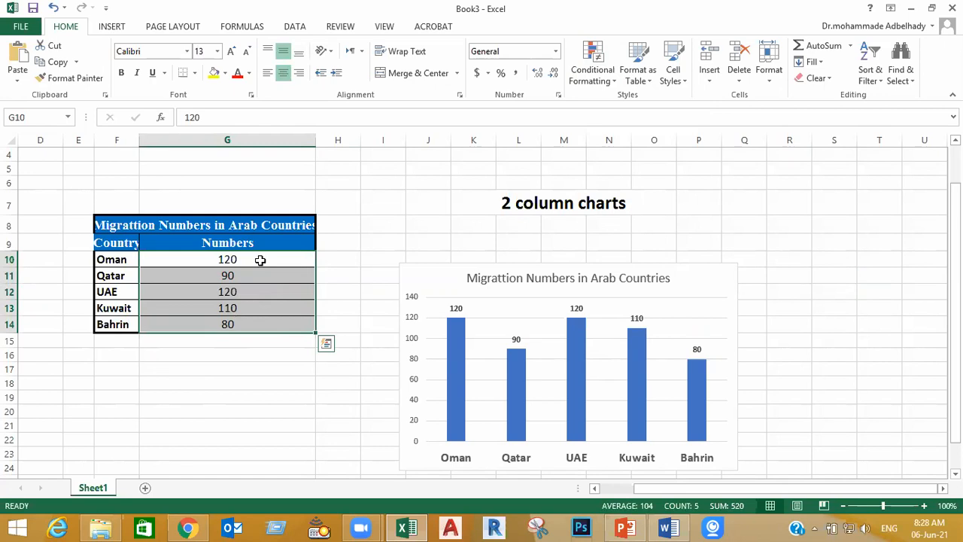
click(260, 259)
text(140)
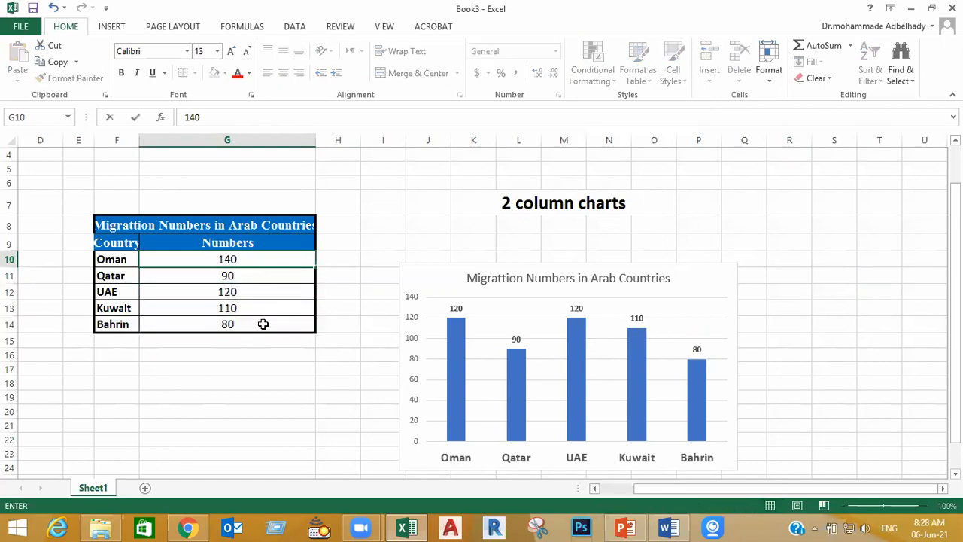
click(262, 324)
click(308, 401)
click(308, 407)
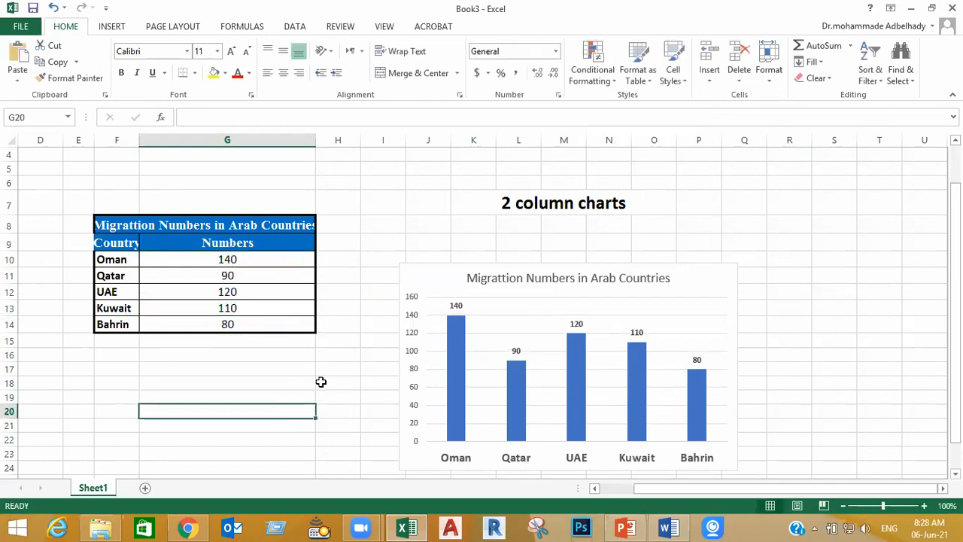
drag(256, 258, 247, 322)
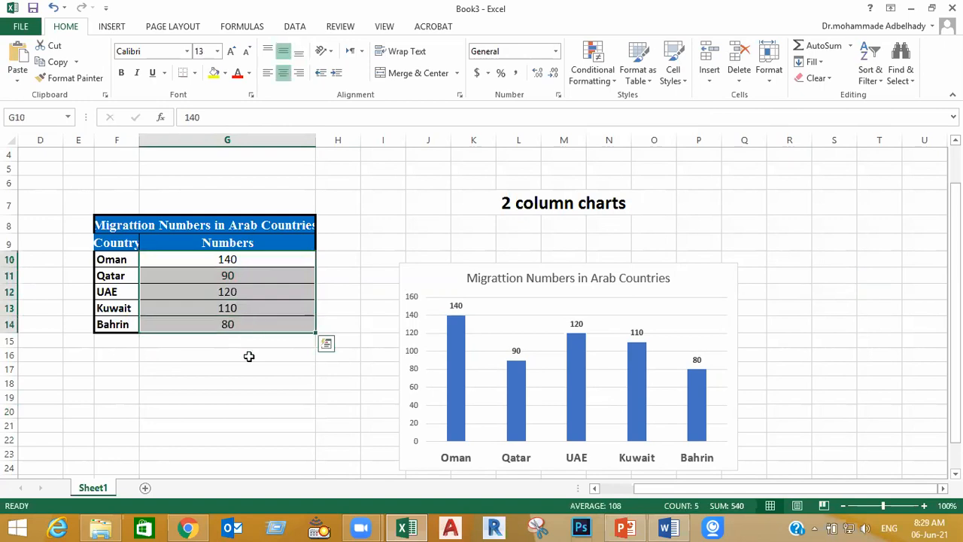
click(617, 79)
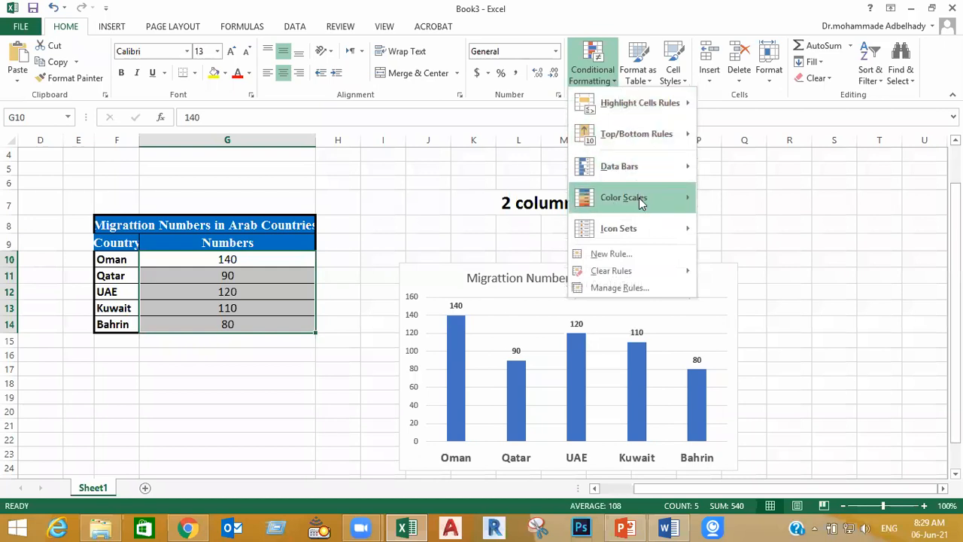
mouse_move(637, 207)
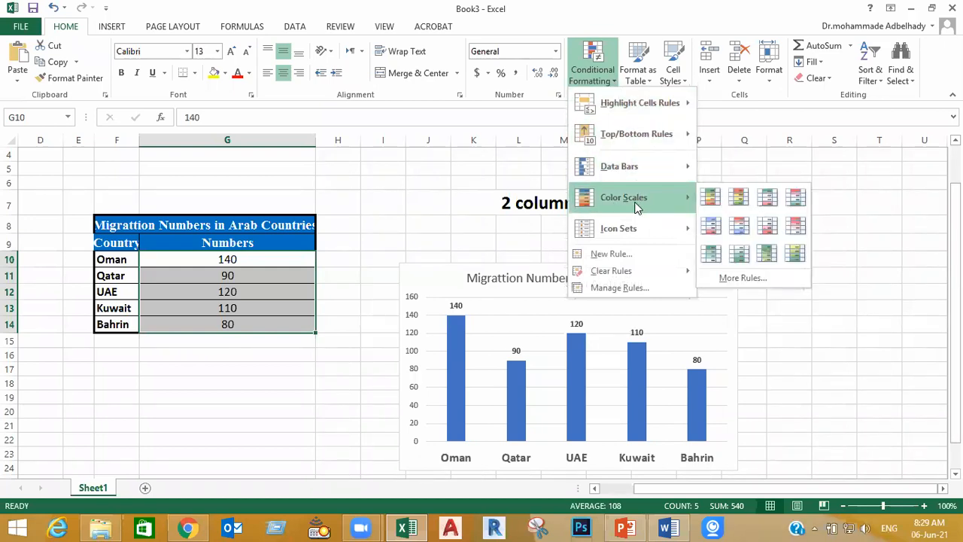
click(221, 428)
click(233, 400)
drag(261, 264, 258, 323)
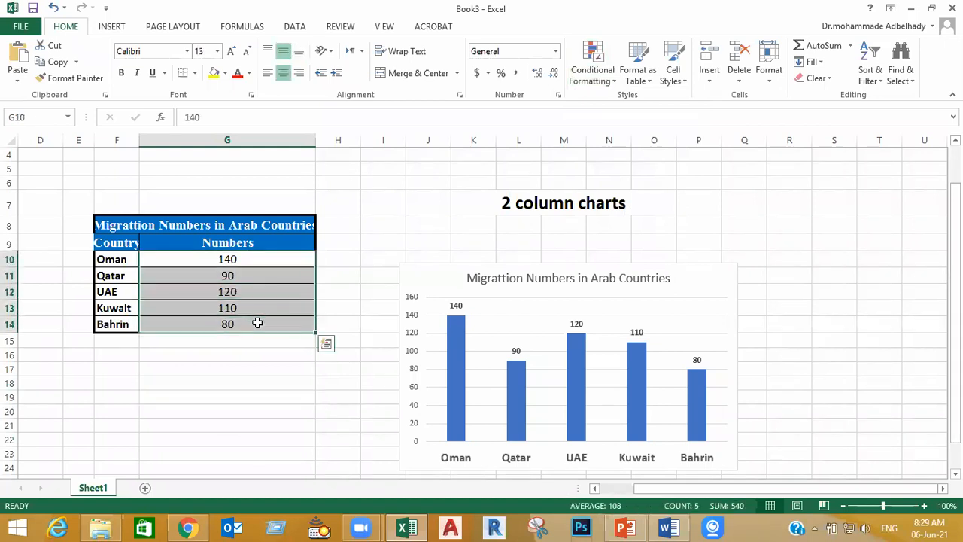
click(212, 372)
click(252, 276)
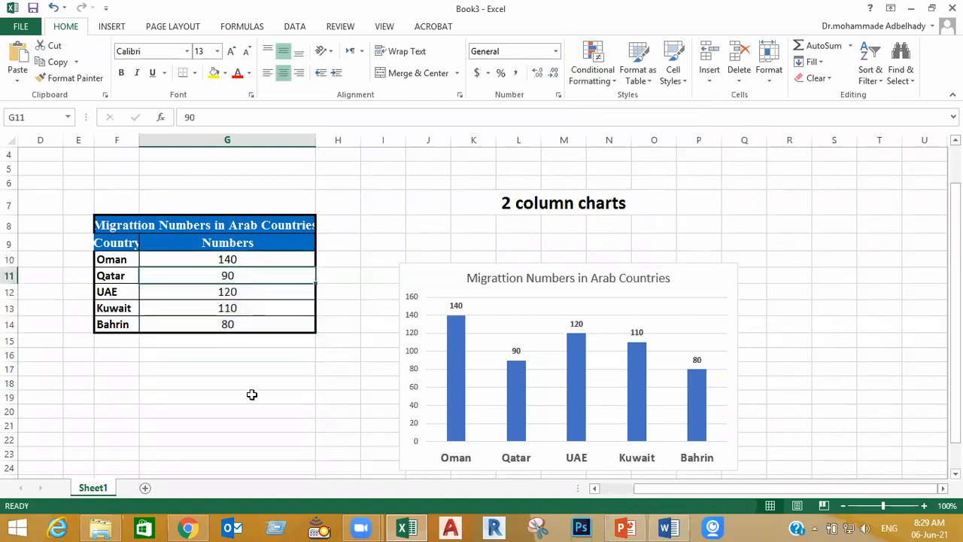
click(253, 387)
Apply the green-yellow-red color scale, with green for the highest values, to the country numbers in G10:G14
drag(255, 256, 253, 323)
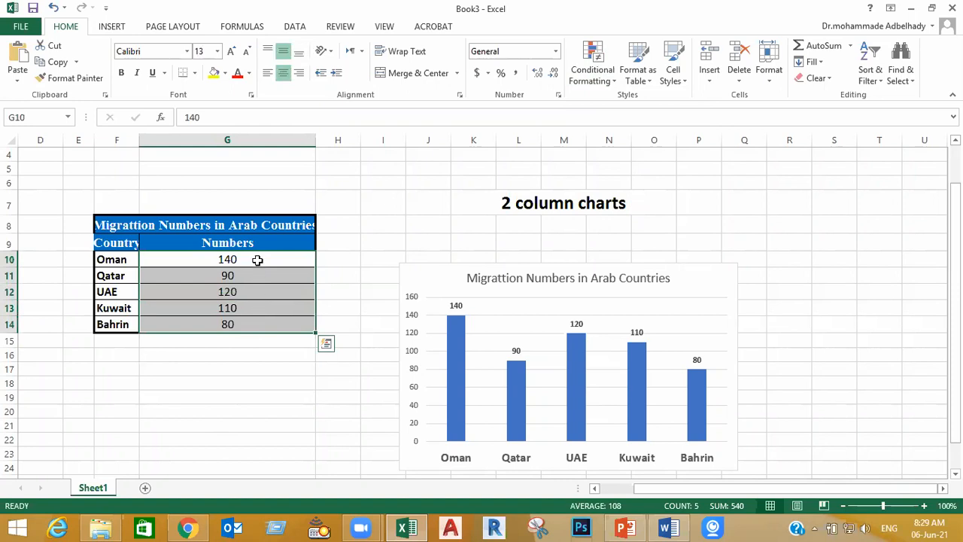
click(608, 88)
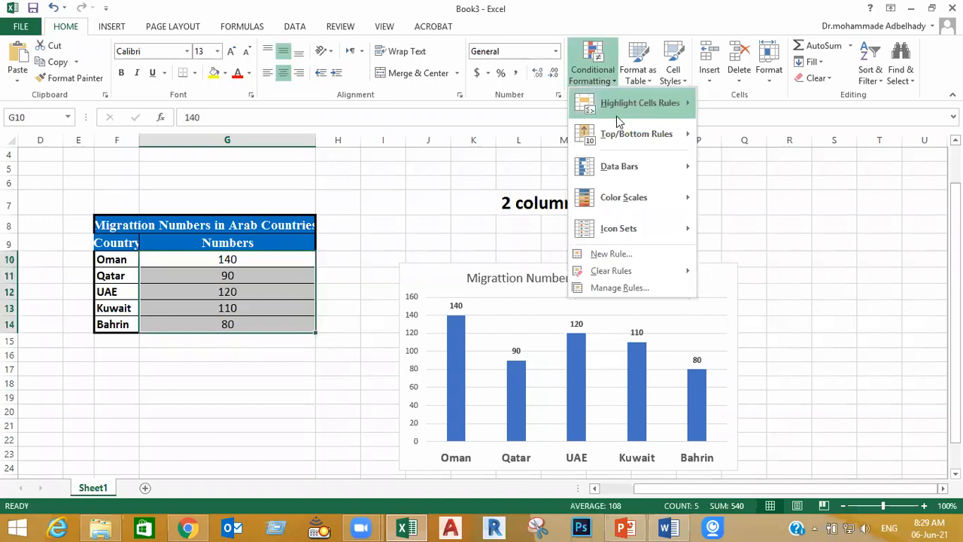
mouse_move(633, 206)
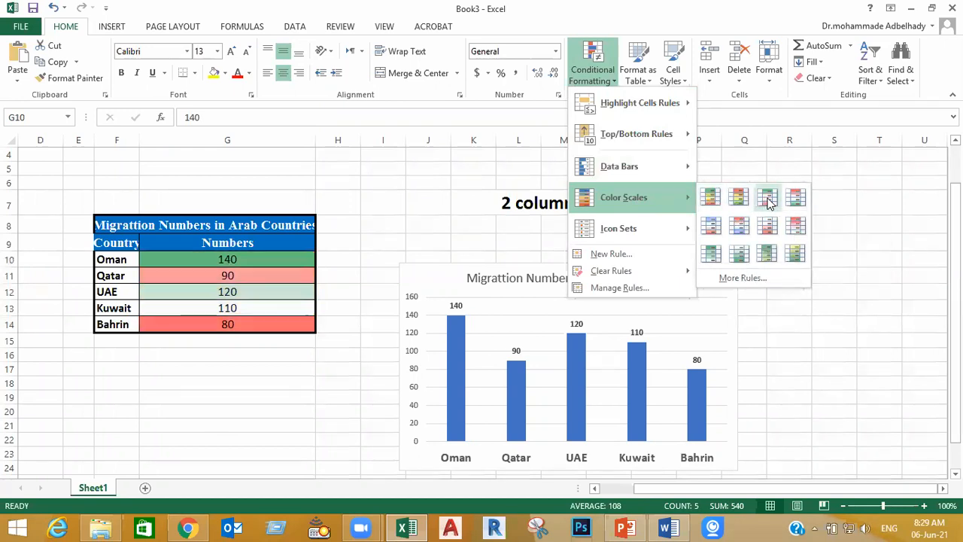
click(714, 199)
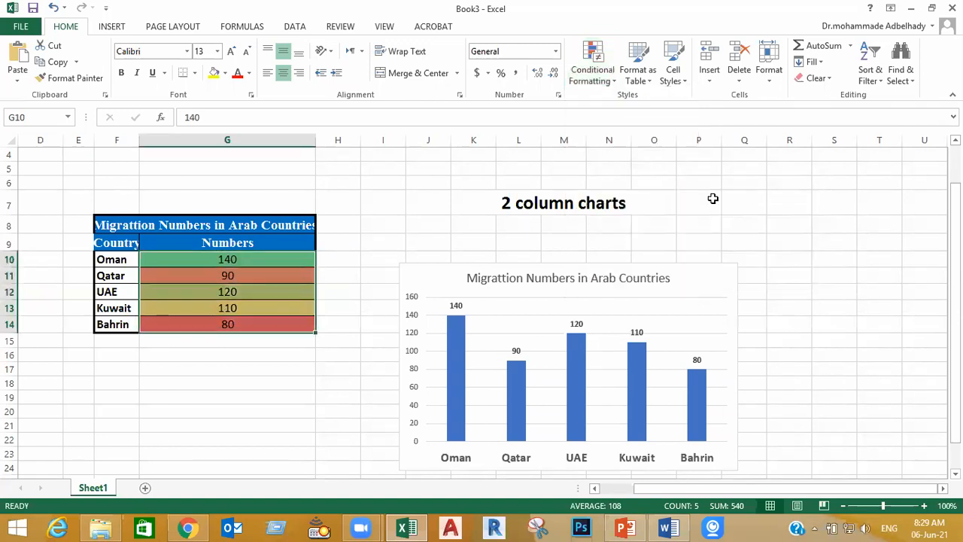
click(792, 280)
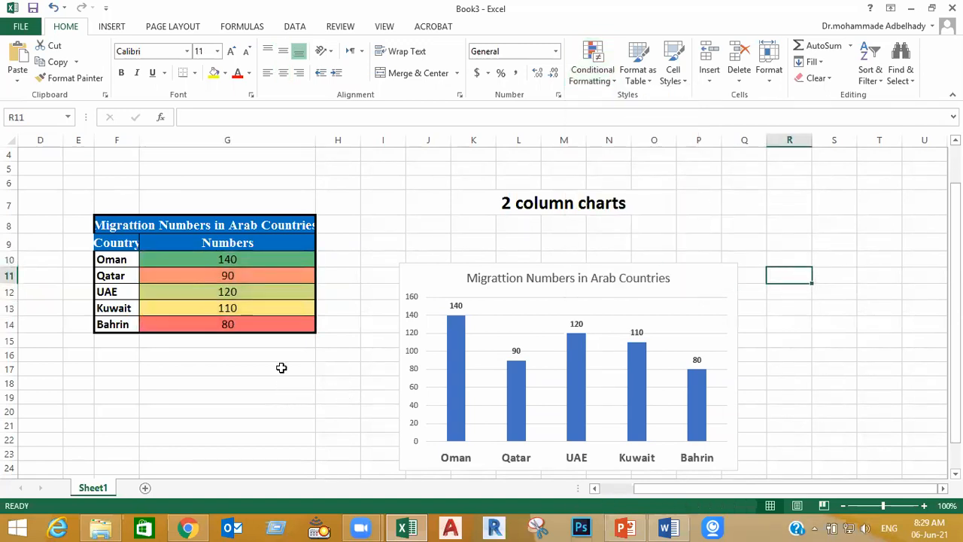
Compare the color scale shading of the Oman and Bahrin values in the Numbers column
click(251, 259)
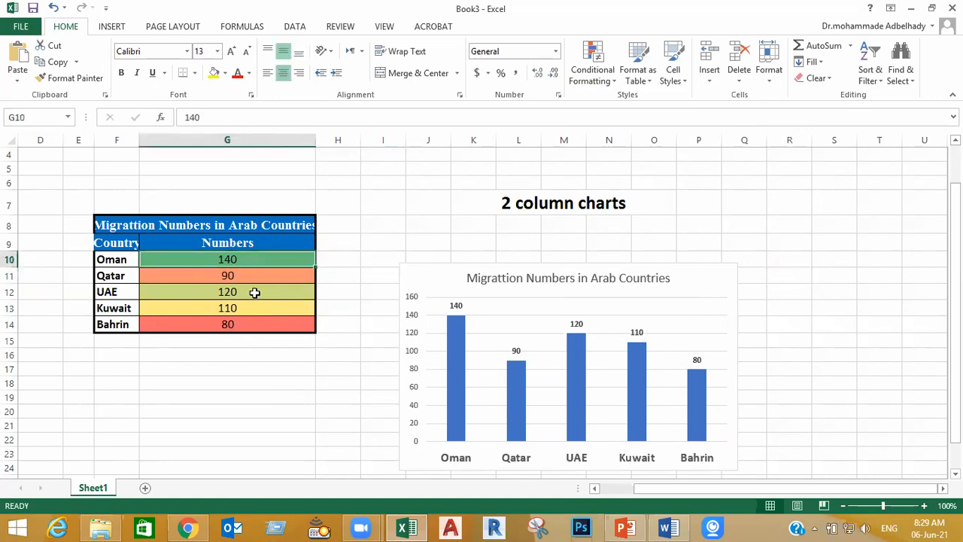
click(253, 324)
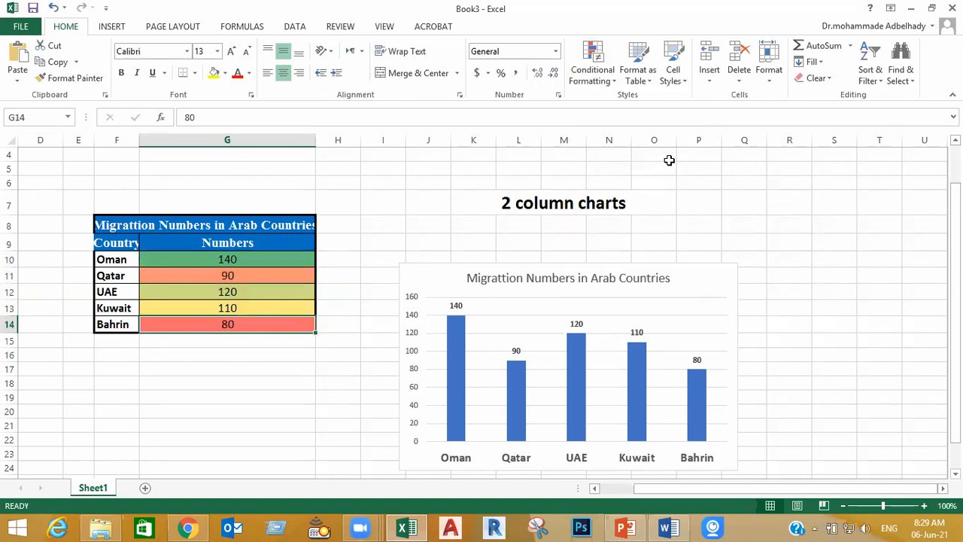
click(242, 369)
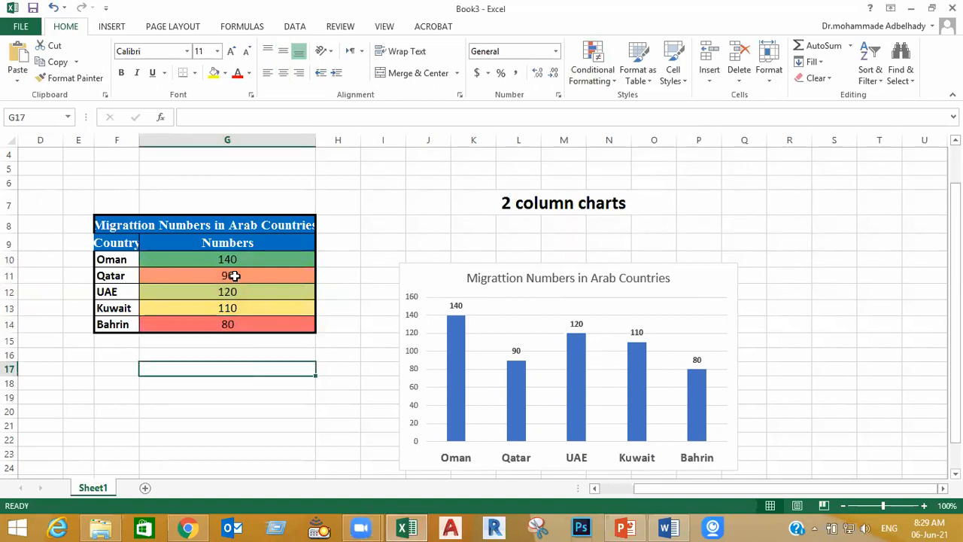
click(261, 325)
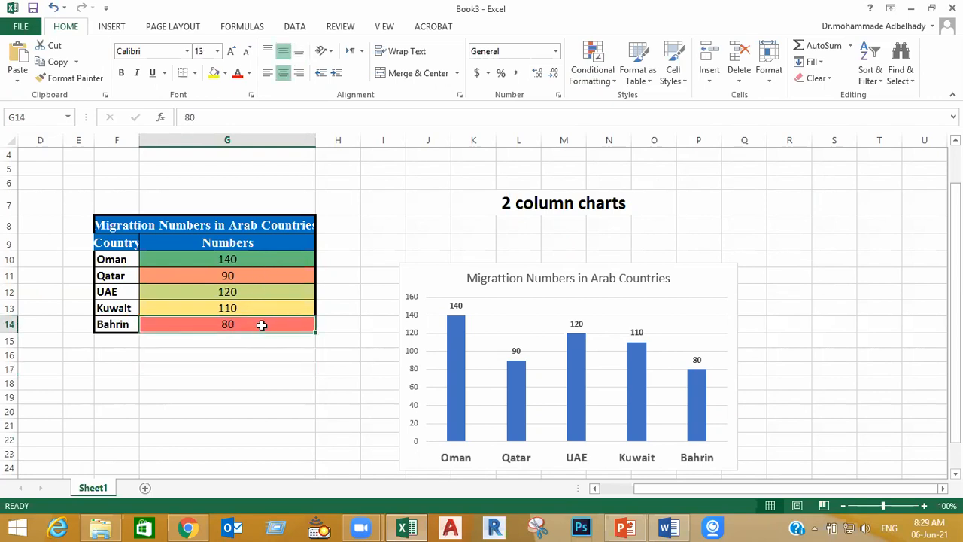
click(261, 259)
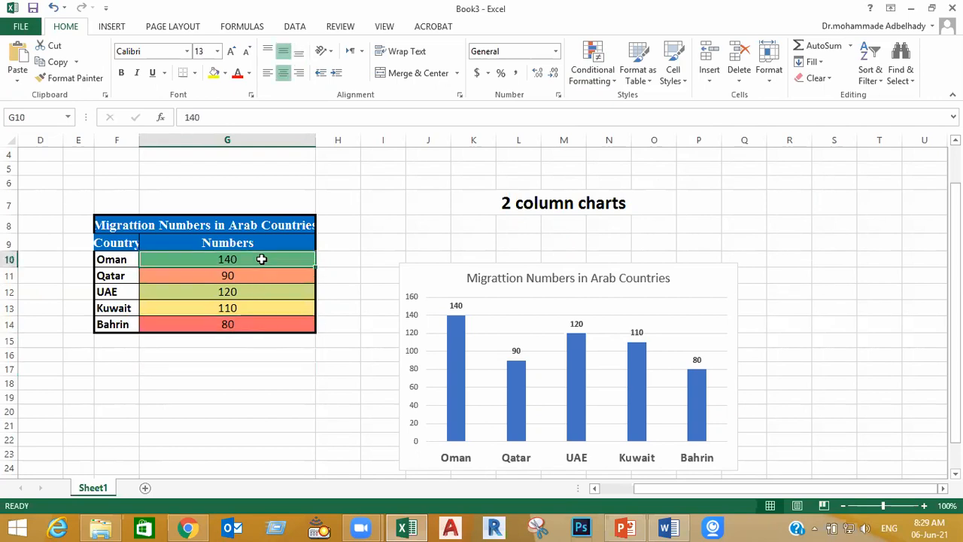
click(282, 422)
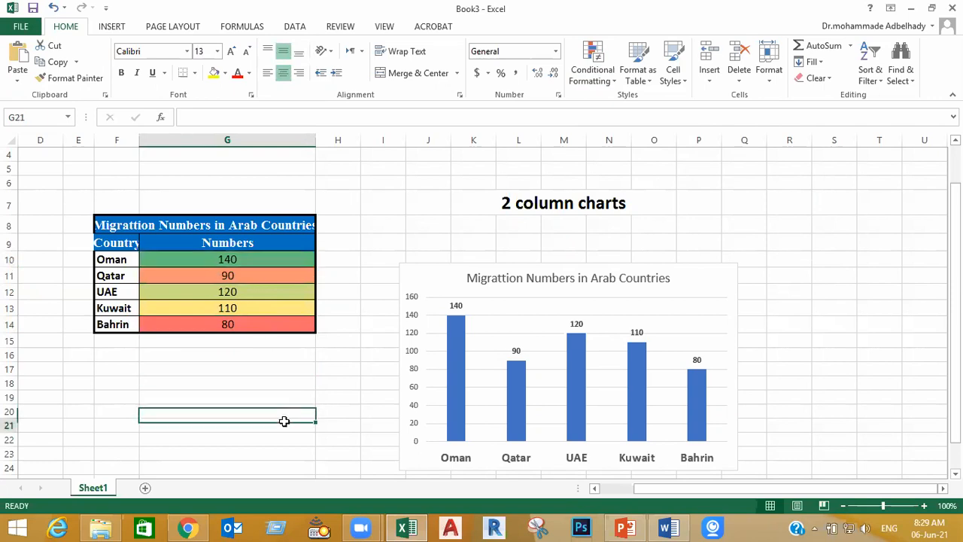
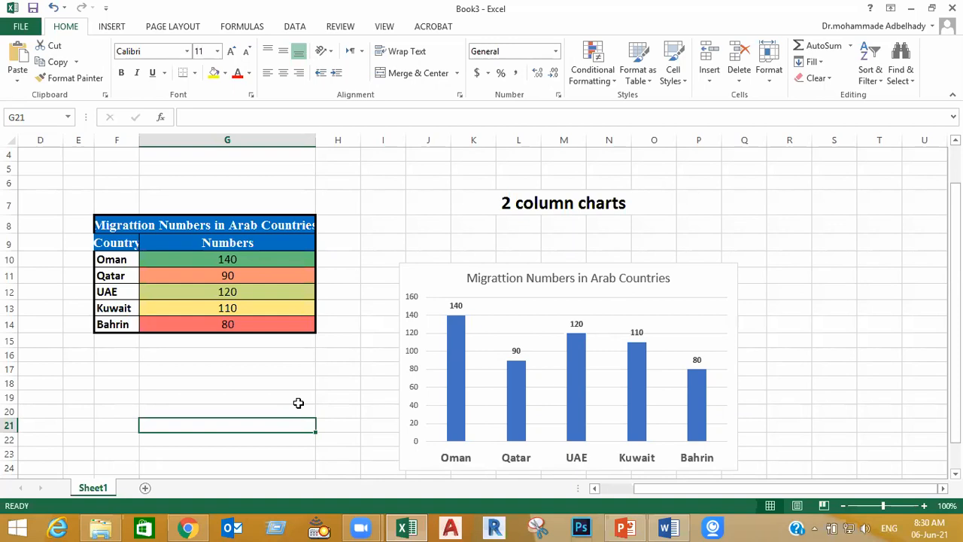
Edit the graded color scale rule on G10:G14 and set its minimum color to dark red
drag(281, 259, 280, 326)
click(606, 83)
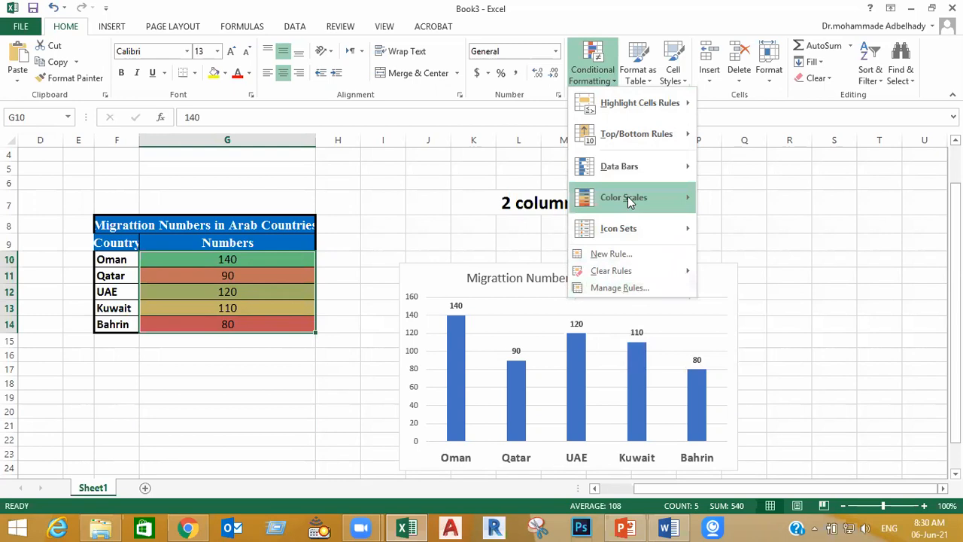
click(627, 288)
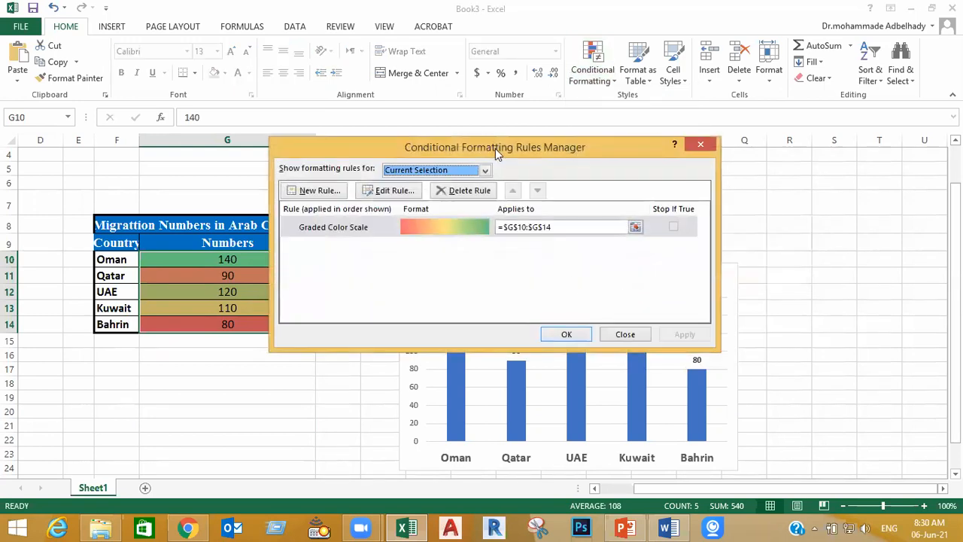
drag(499, 148, 681, 151)
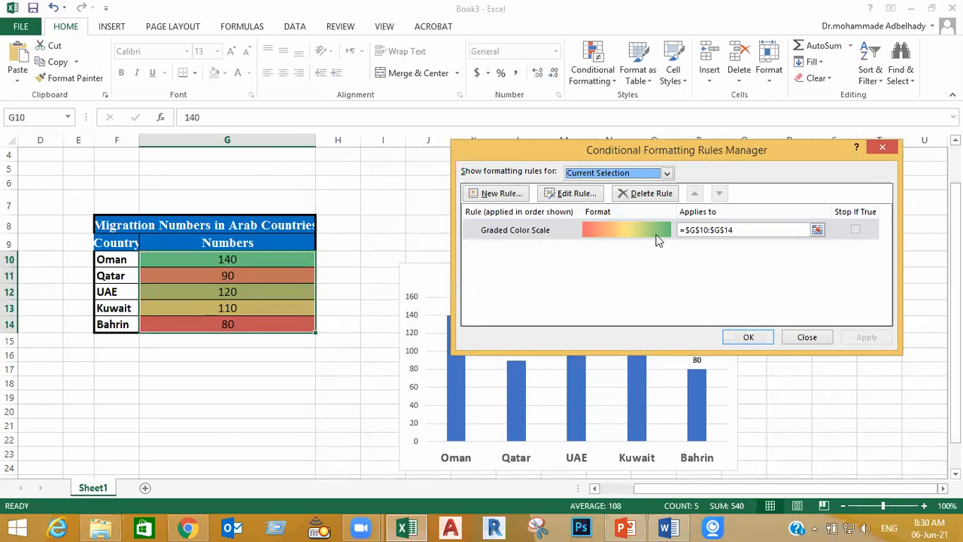
click(577, 195)
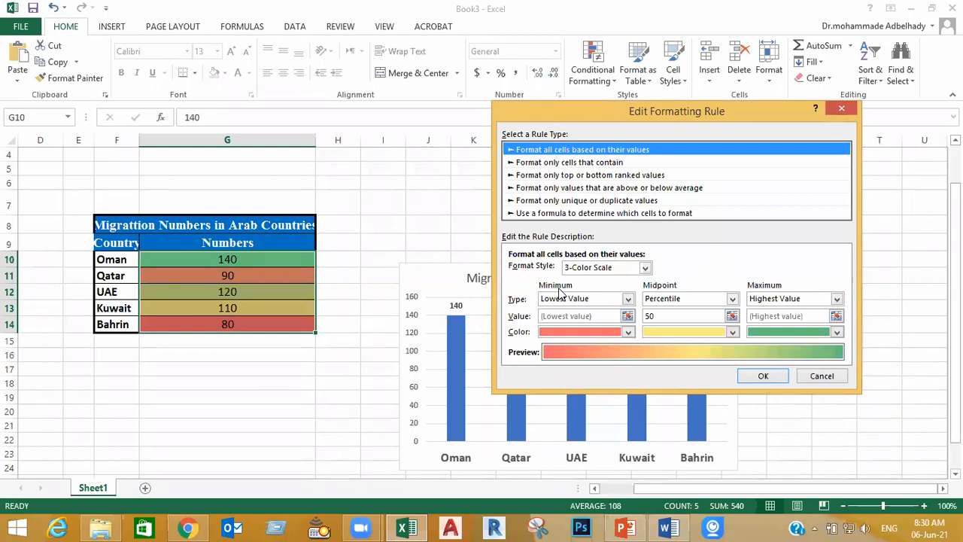
click(629, 333)
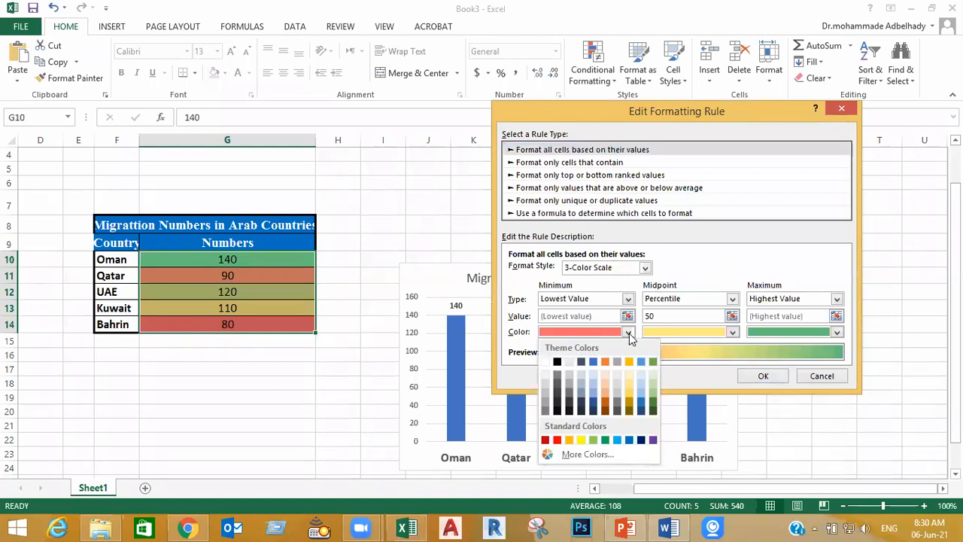
click(546, 440)
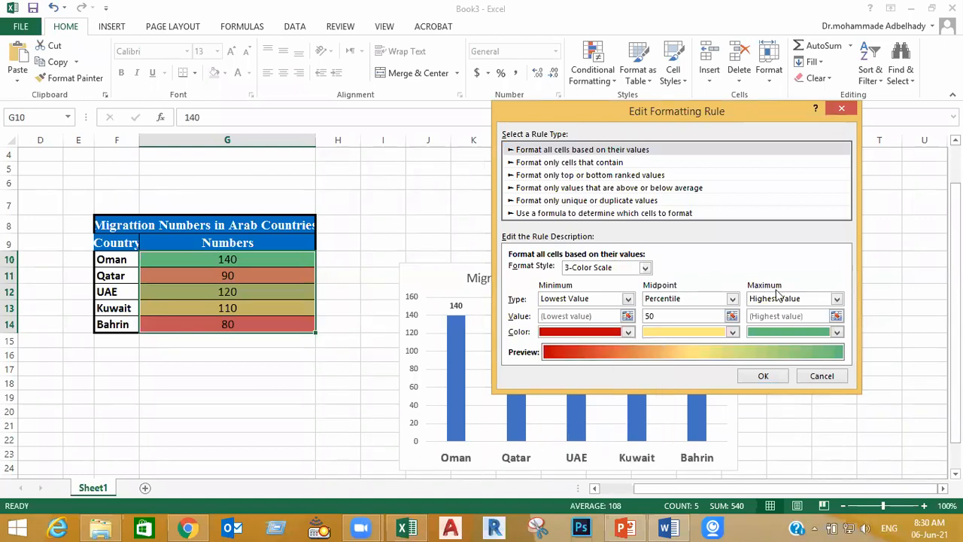
Set the color scale's maximum color to blue and its midpoint color to green, and apply the rule to G10:G14
click(776, 331)
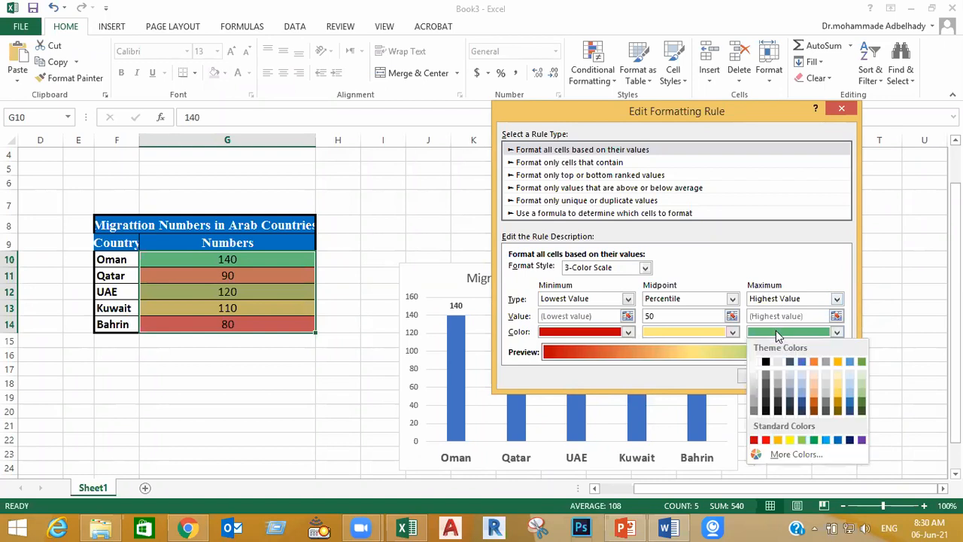
click(802, 362)
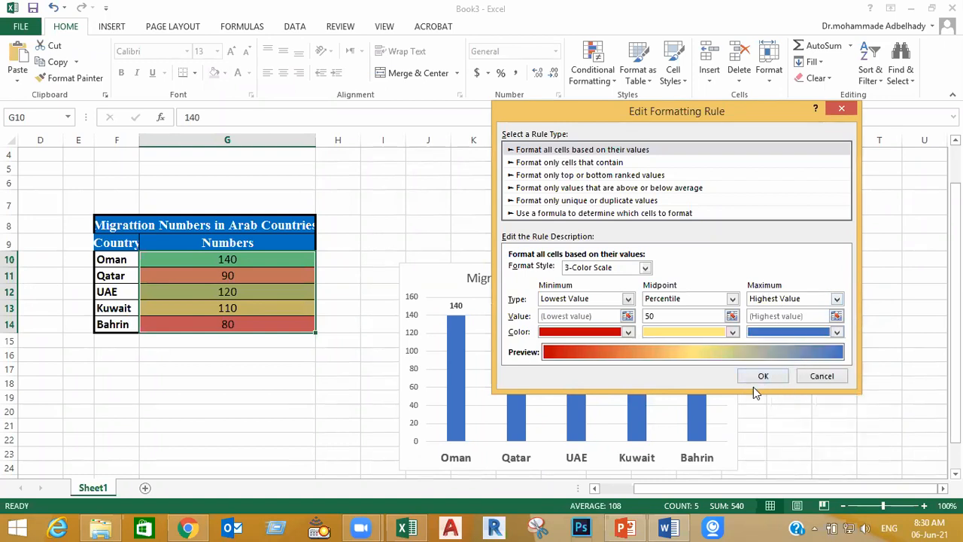
click(677, 332)
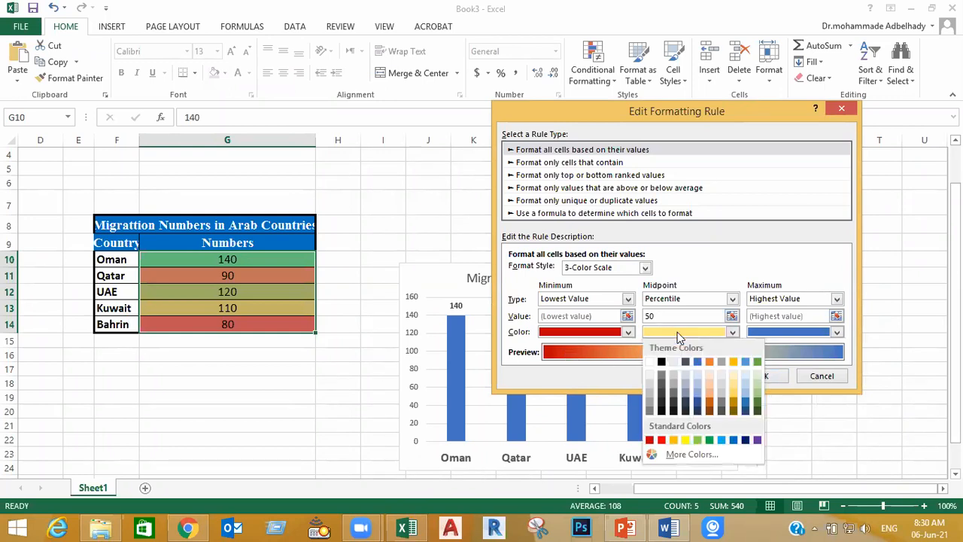
click(708, 440)
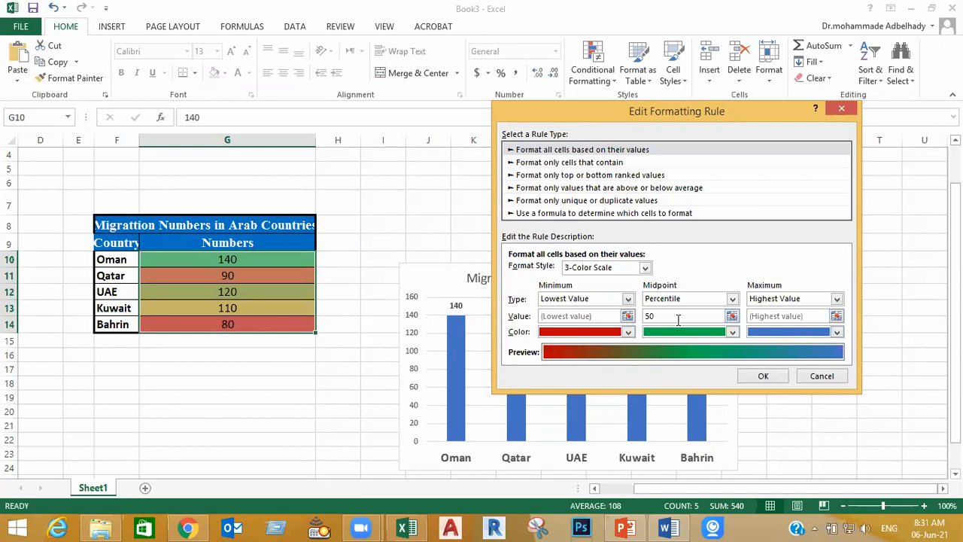
click(763, 375)
click(749, 338)
click(282, 420)
drag(262, 259, 264, 325)
click(234, 394)
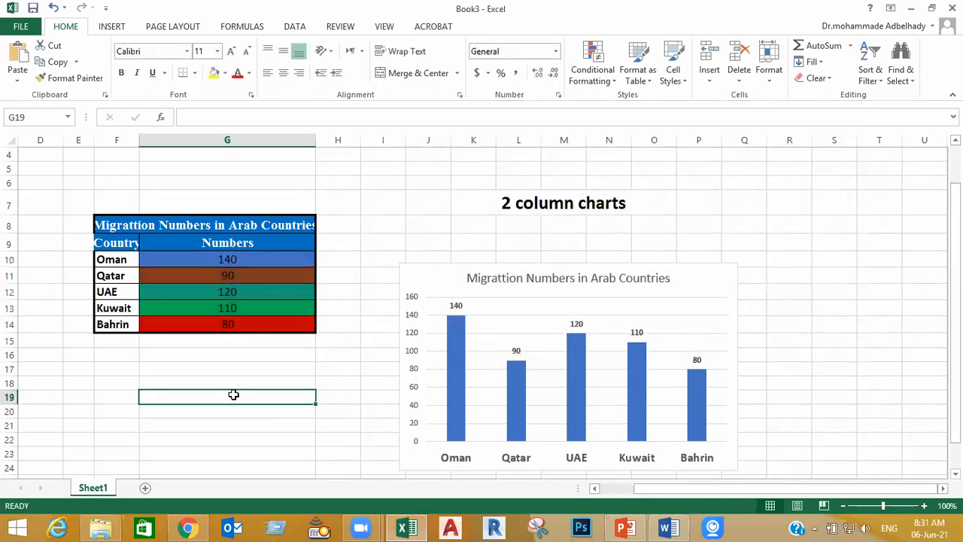
Set the UAE migration number in cell G12 to 50
click(250, 323)
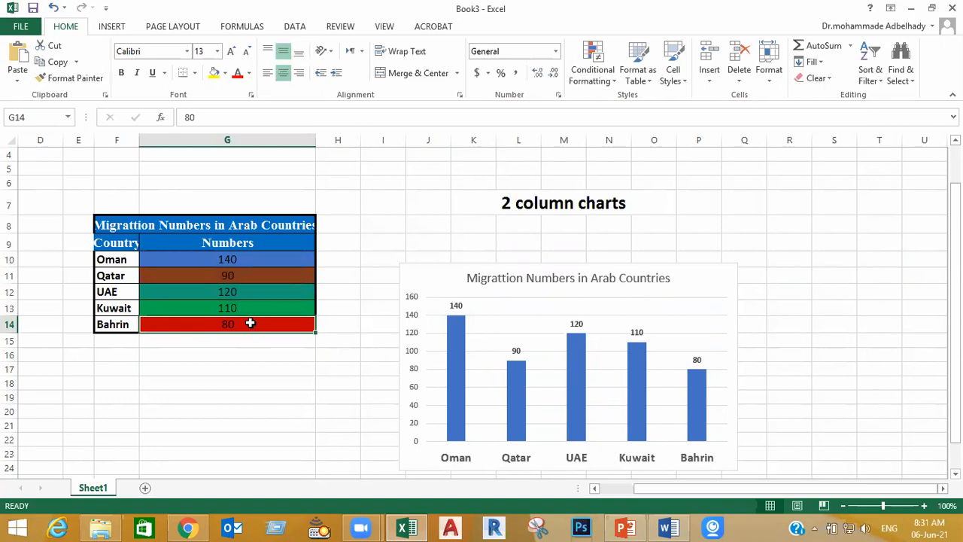
click(253, 260)
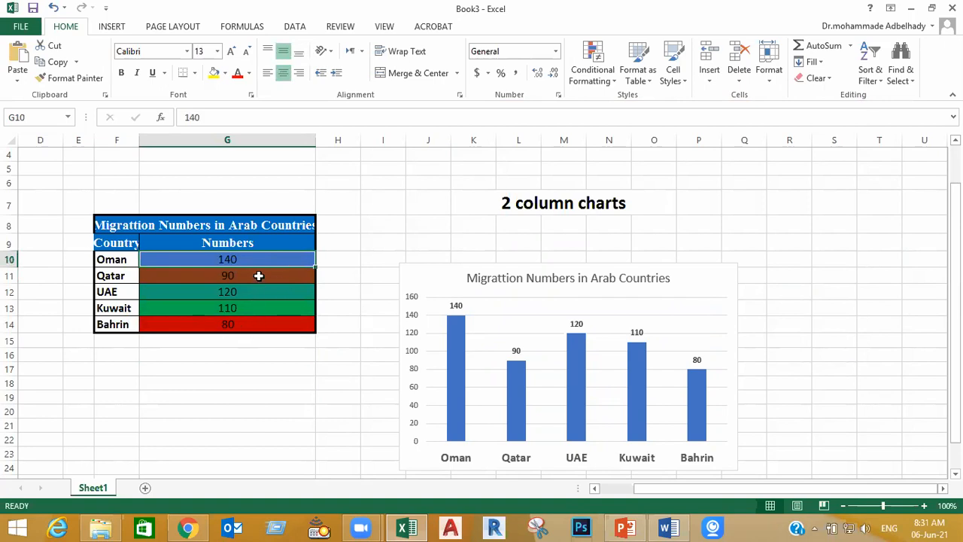
click(263, 291)
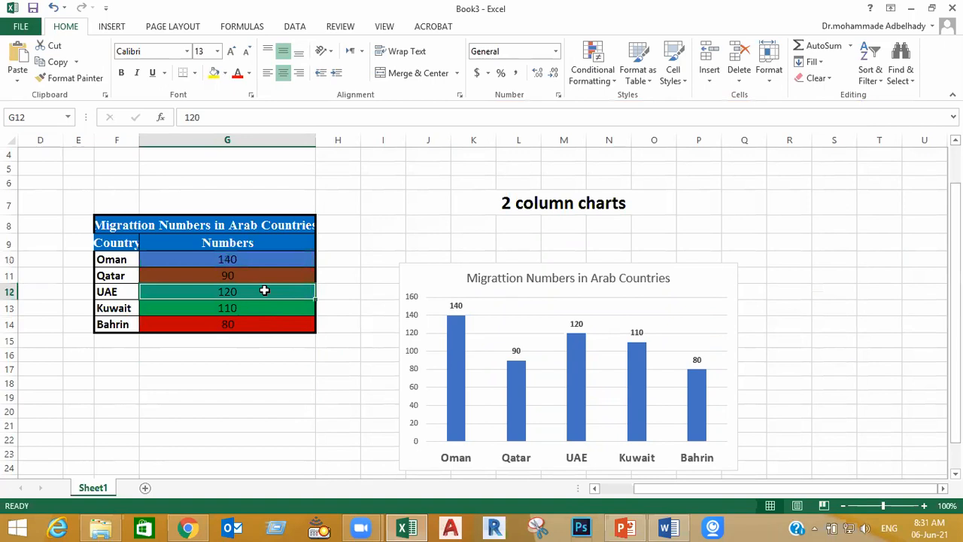
text(50)
key(Return)
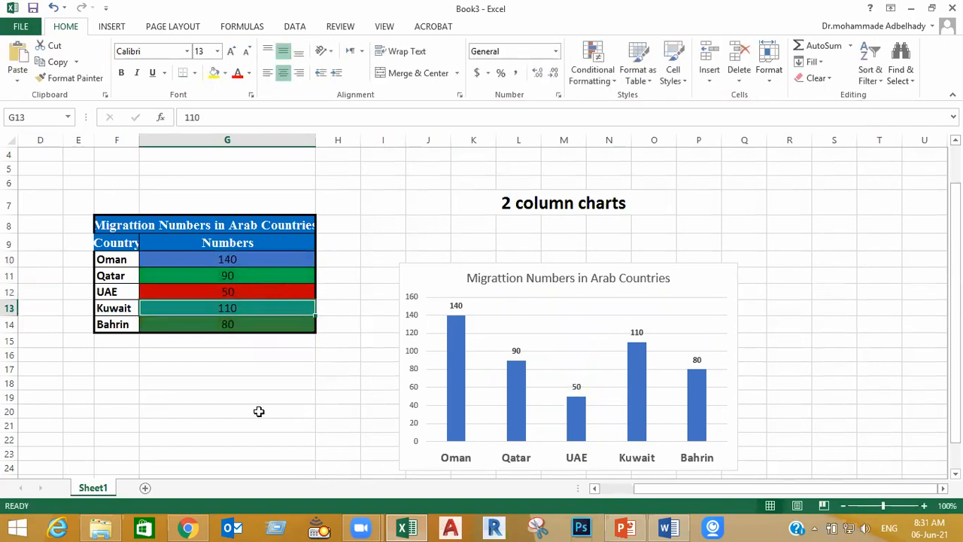
click(259, 411)
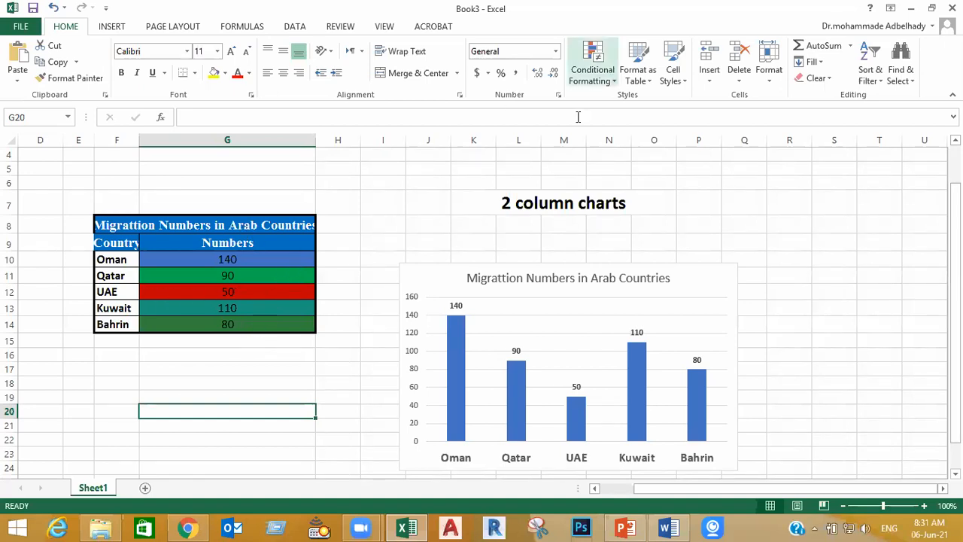
Clear the custom red-green-blue color scale by removing conditional formatting rules from the entire sheet
click(310, 380)
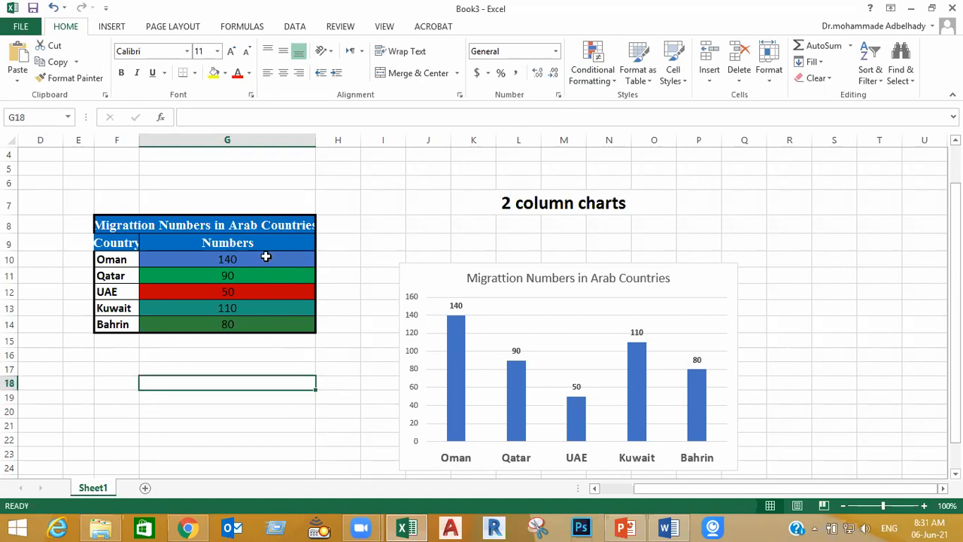
drag(264, 256, 266, 326)
click(273, 393)
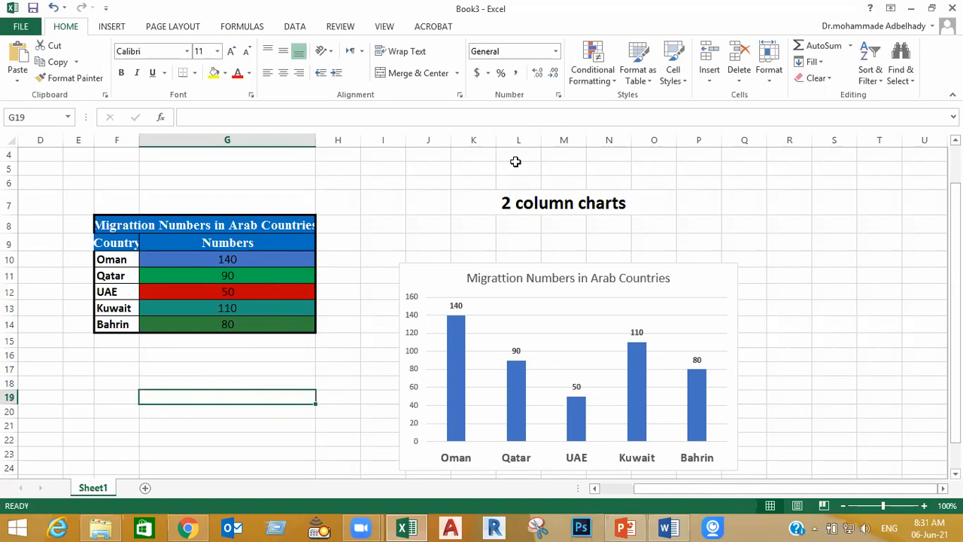
click(602, 89)
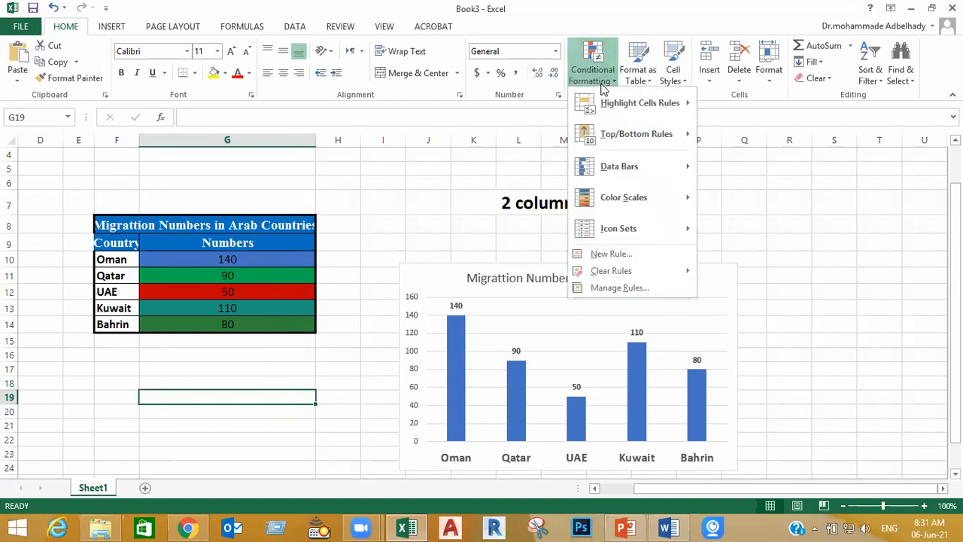
mouse_move(618, 277)
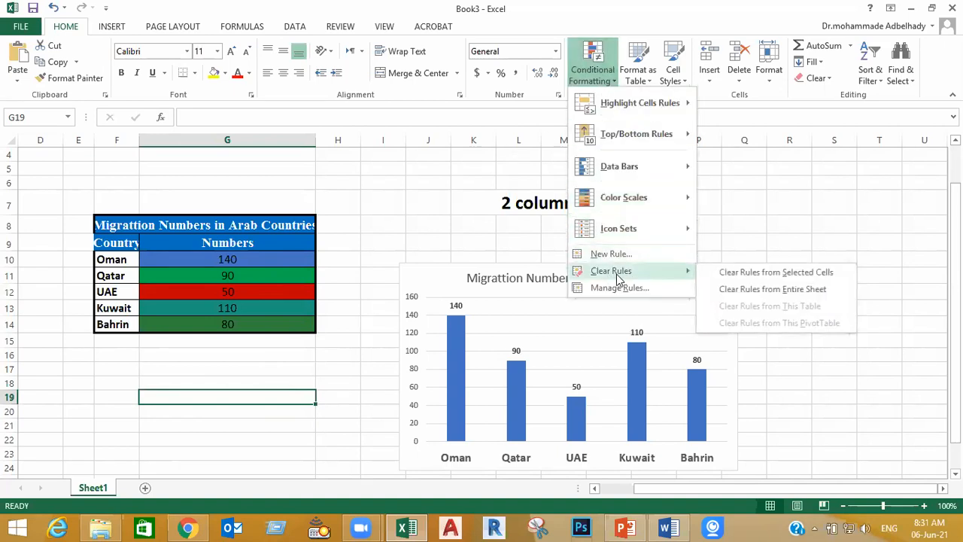
click(798, 292)
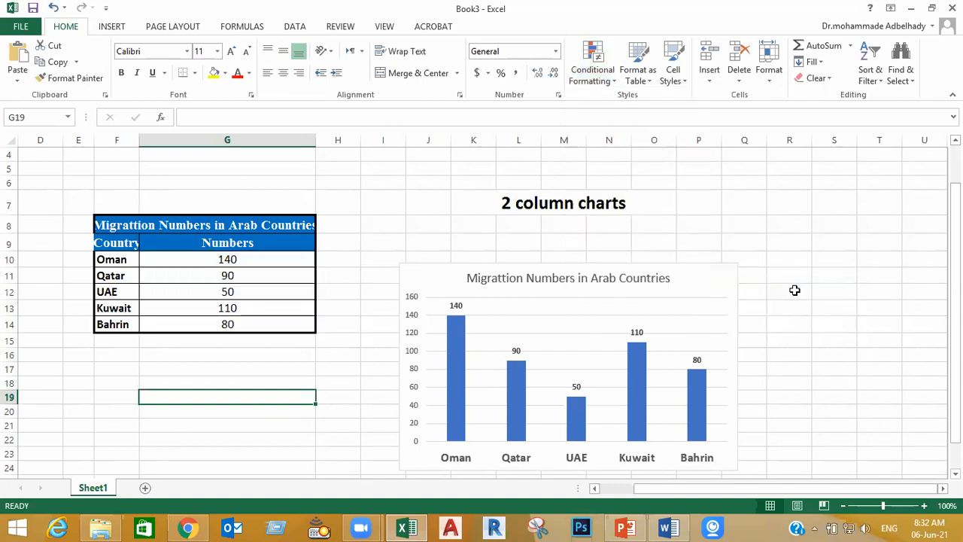
Close the Book3 workbook without saving its changes
click(794, 290)
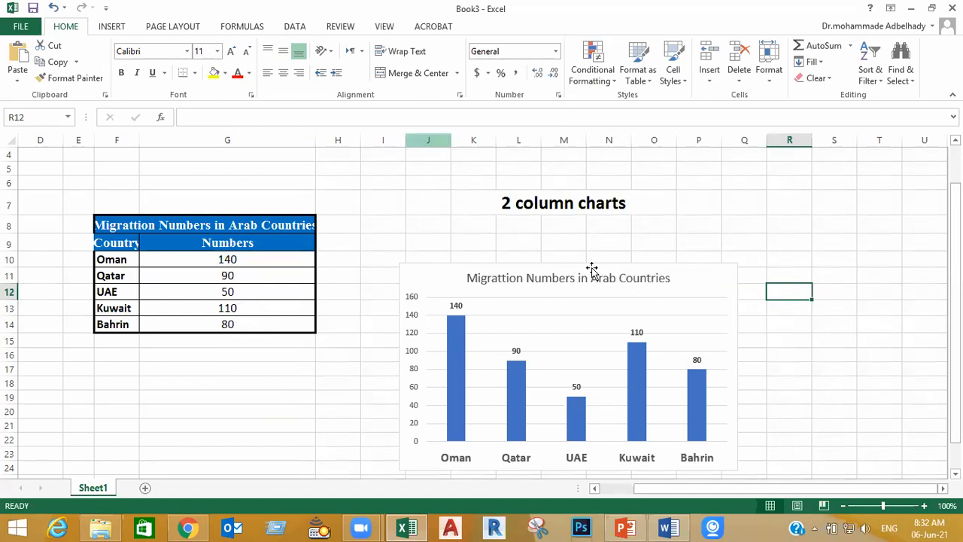
click(952, 8)
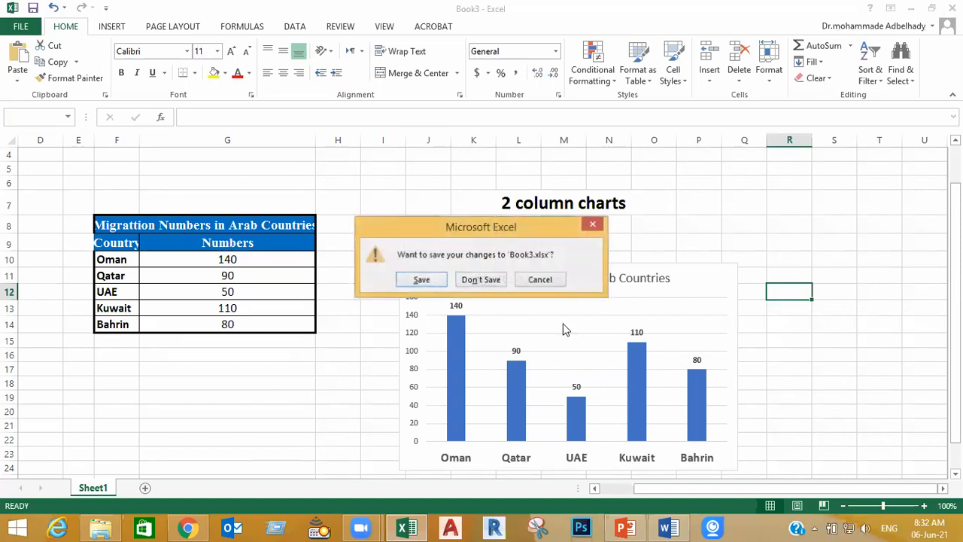
click(479, 280)
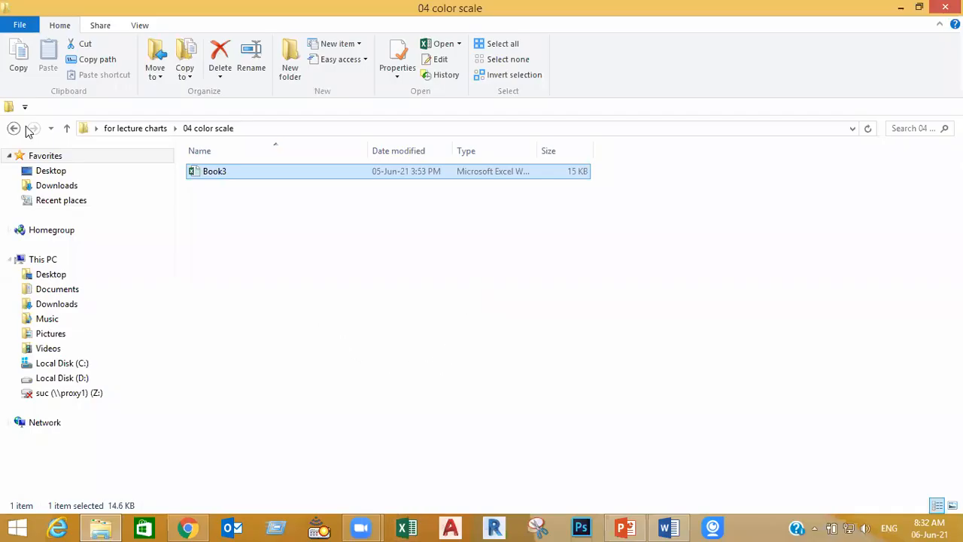
Open the "addng photos to chart" workbook from the "03 adding potos" folder and examine its column chart with country flags
click(67, 128)
double_click(232, 201)
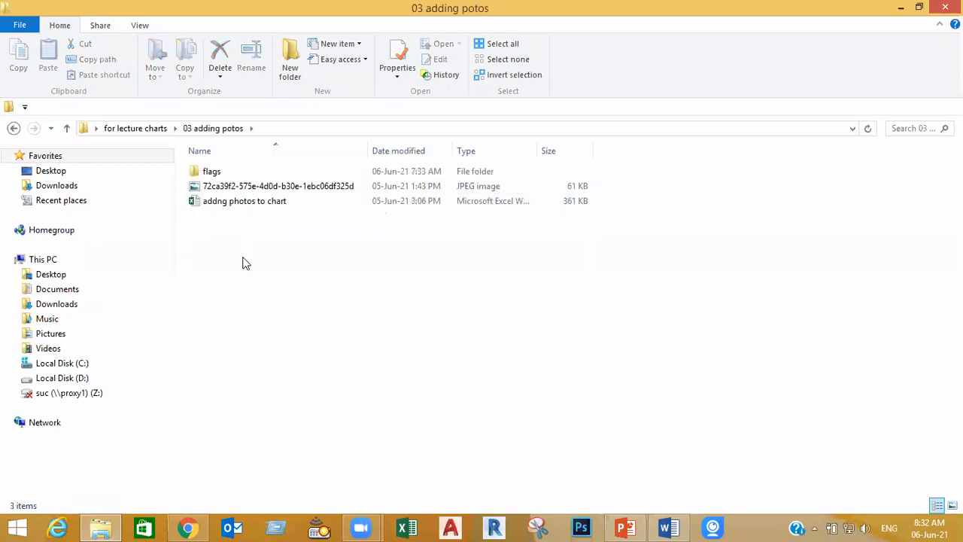
double_click(248, 202)
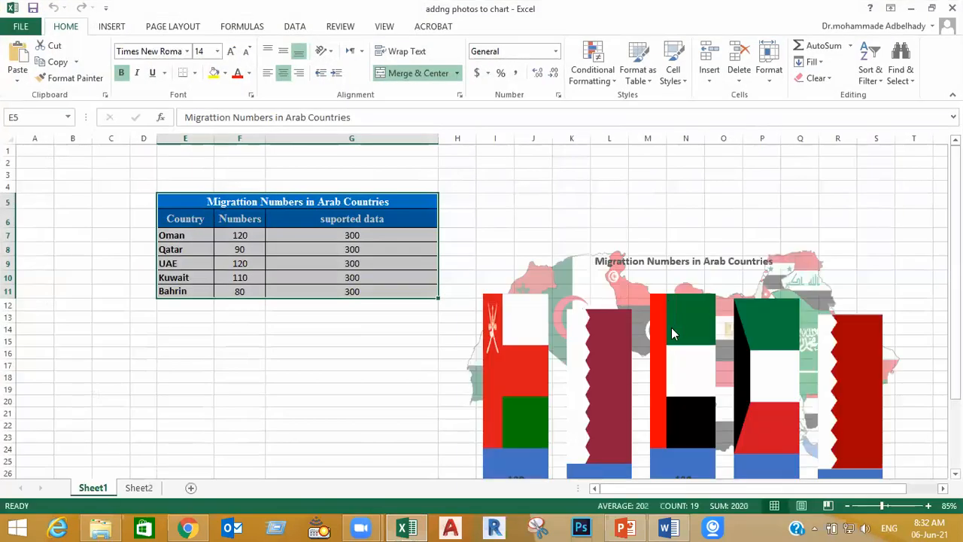
scroll(812, 382, down, 3)
click(696, 461)
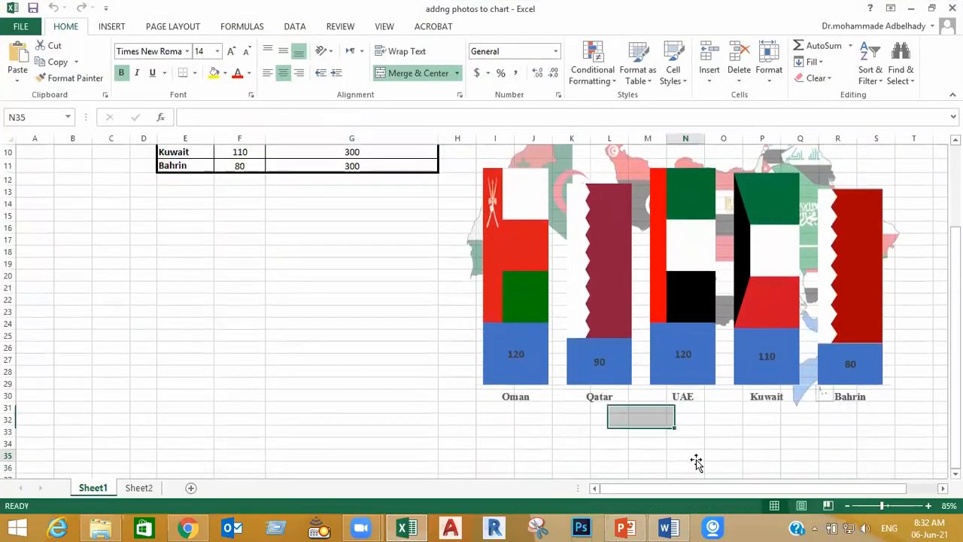
scroll(841, 449, up, 1)
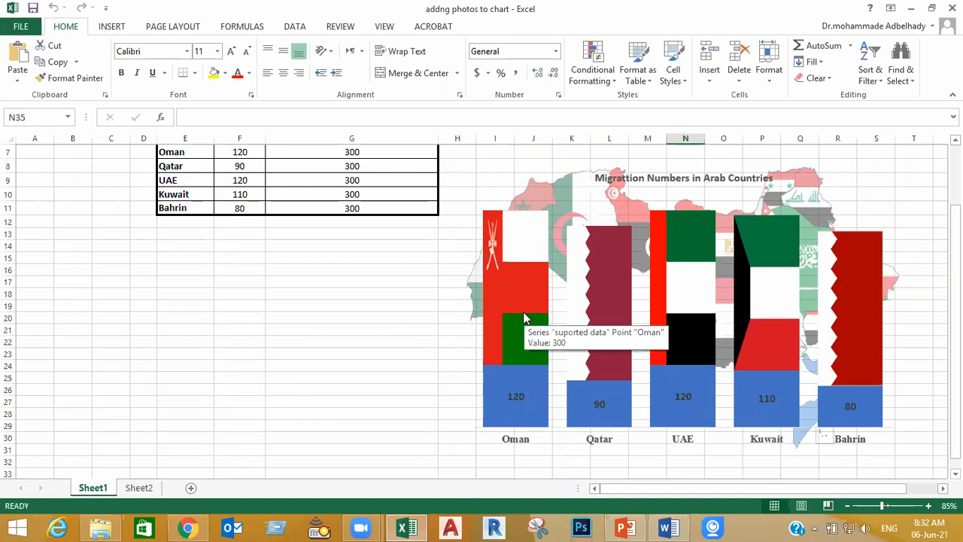
Open the Book3 workbook from the "01 column charts" folder and bring the chart with the map background into view
click(100, 527)
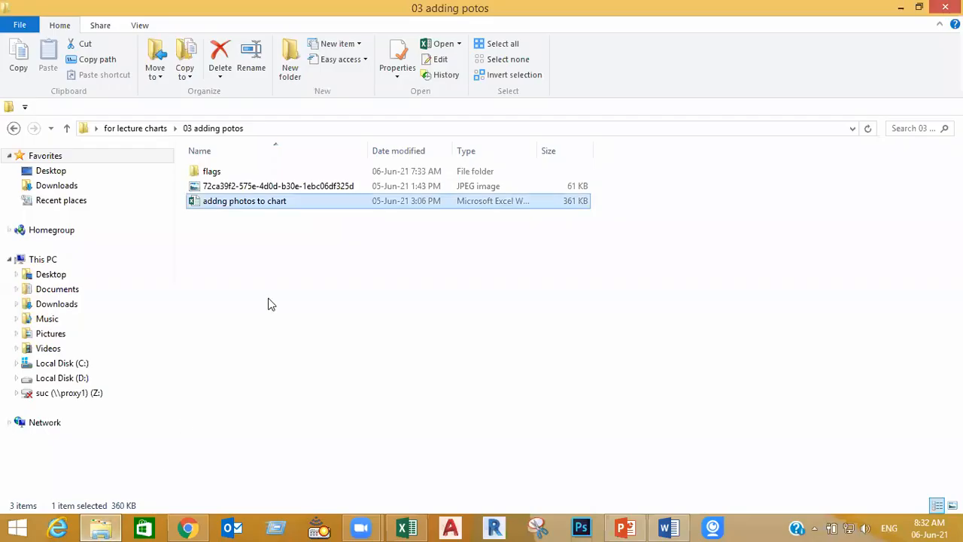
click(66, 128)
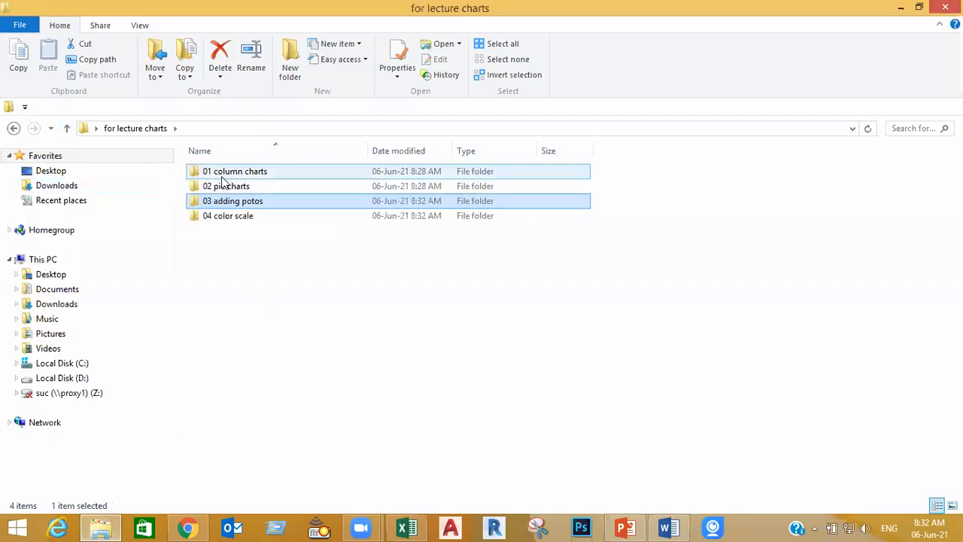
double_click(221, 183)
double_click(222, 183)
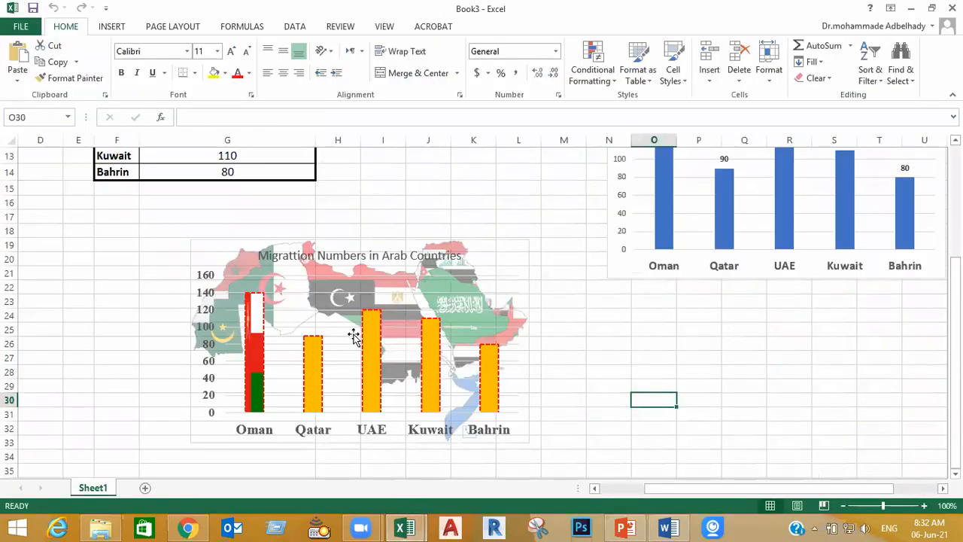
scroll(267, 428, down, 1)
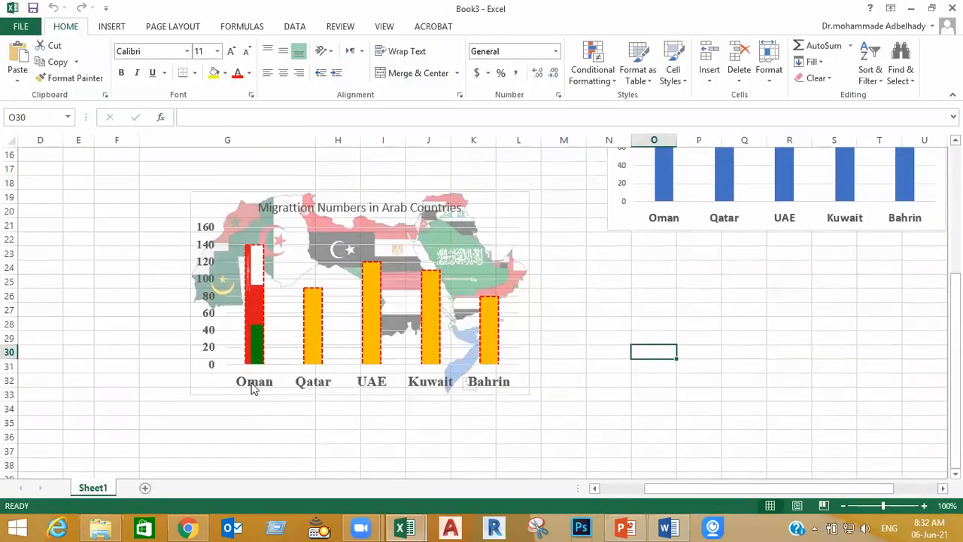
Add data labels to the column series of the chart with the map background
click(252, 320)
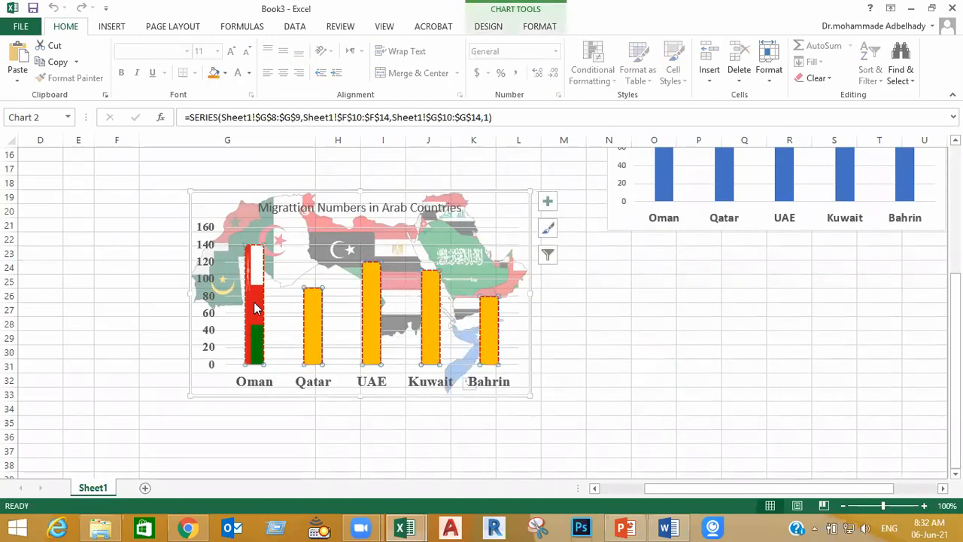
right_click(256, 307)
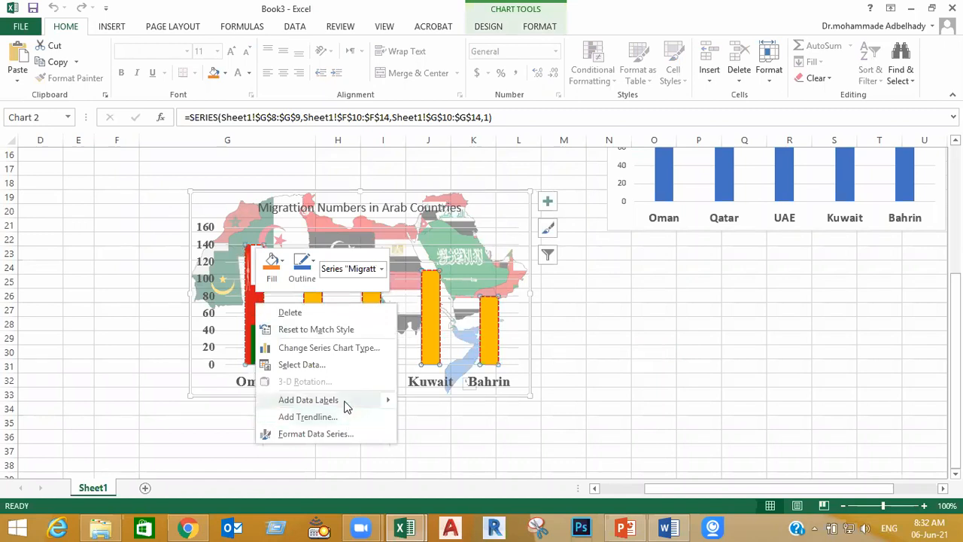
click(384, 400)
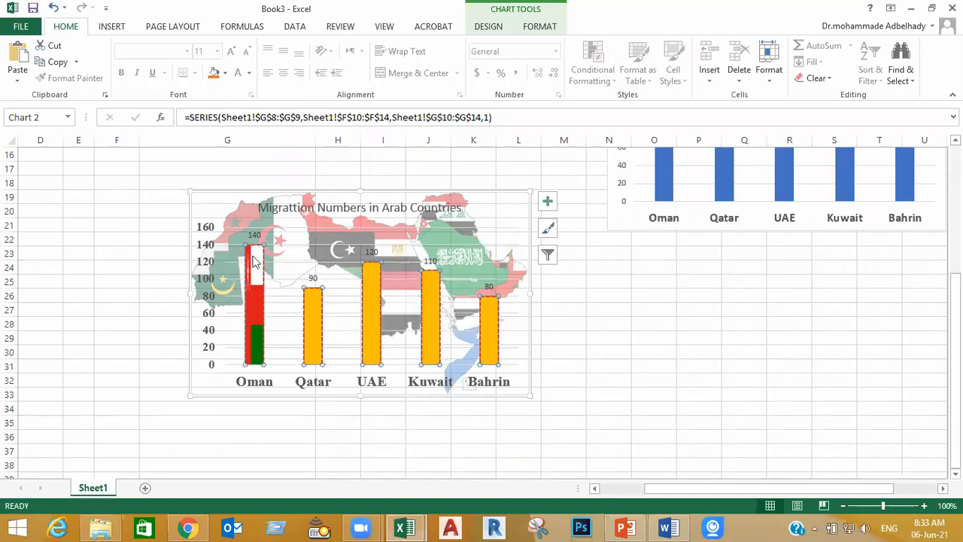
Close the Book3 workbook without saving its changes
click(951, 8)
click(482, 278)
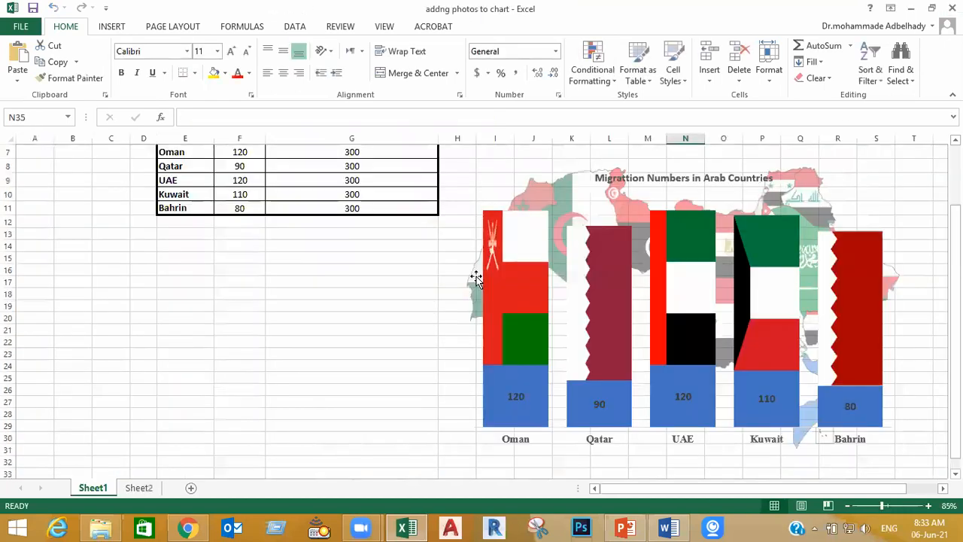
Examine the Country, Numbers and suported data columns of the migration table alongside the flag chart built from them
click(414, 390)
scroll(390, 372, up, 2)
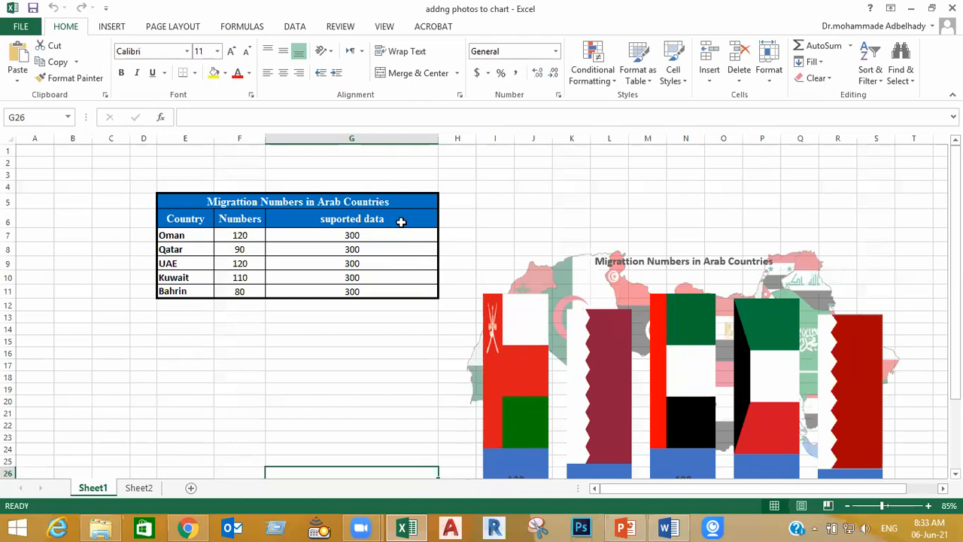
drag(178, 220, 226, 289)
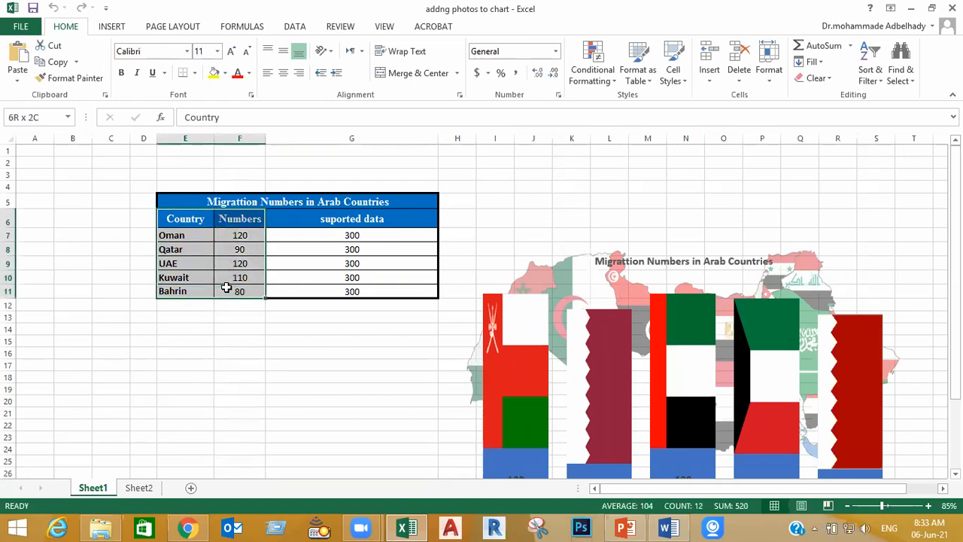
click(239, 341)
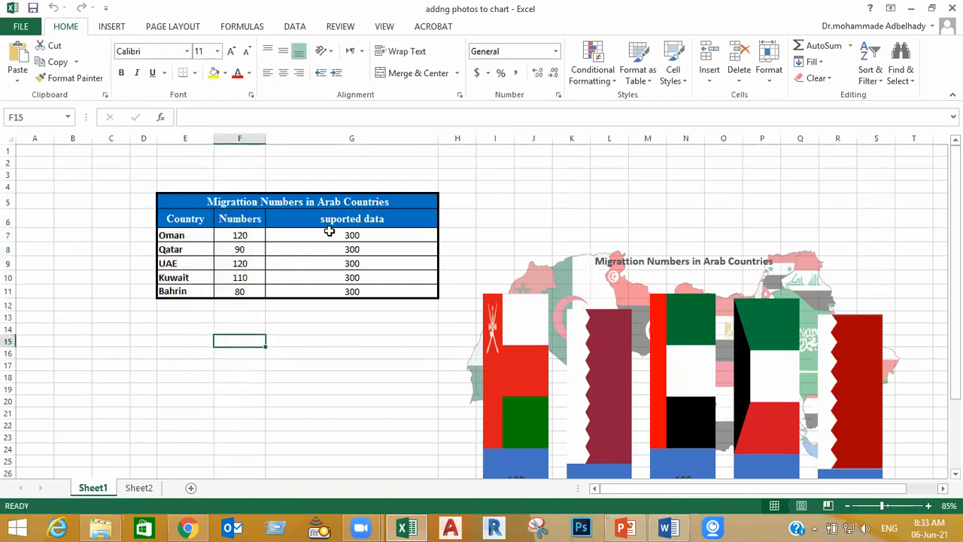
drag(378, 231, 372, 294)
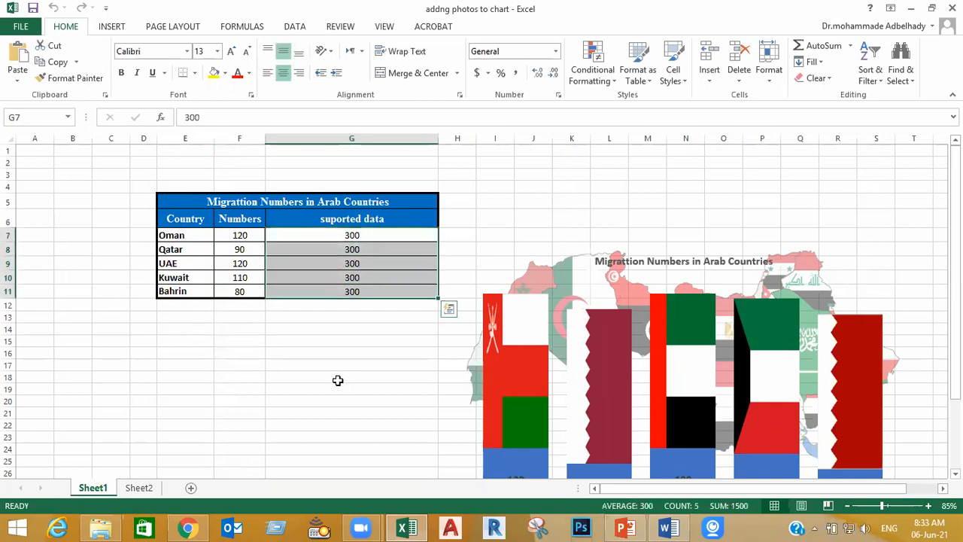
click(338, 380)
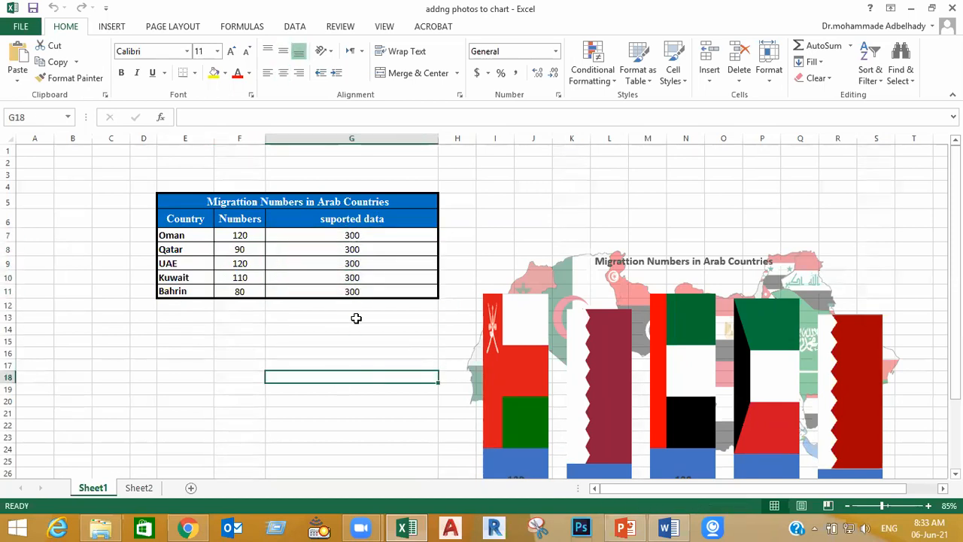
scroll(356, 318, down, 2)
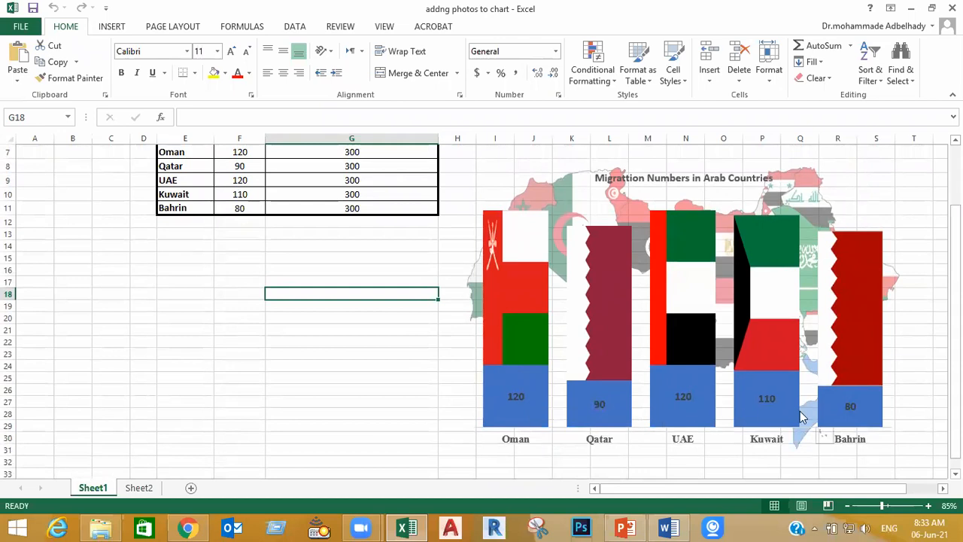
click(367, 398)
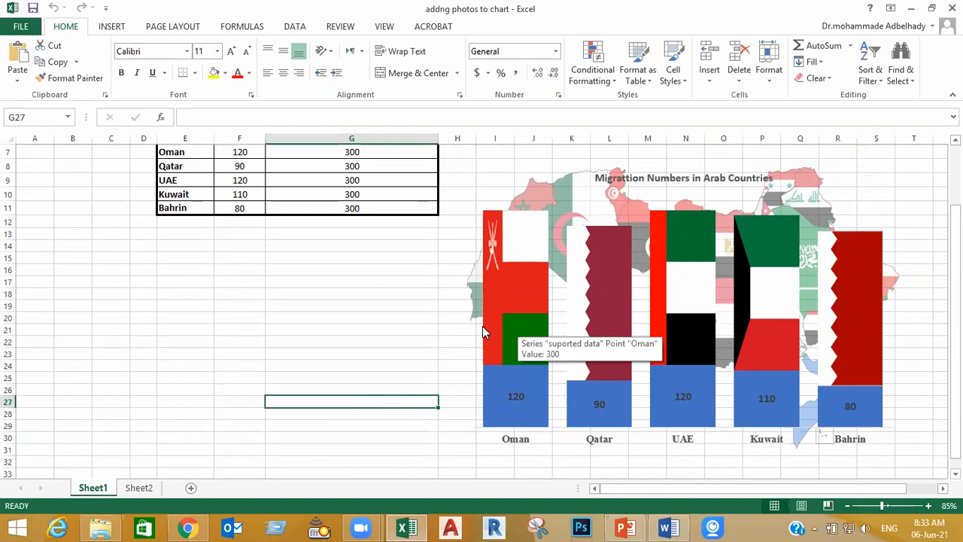
Try a wide 363% gap between the flag chart's columns, and set the series gap width to 40%
click(544, 393)
double_click(547, 393)
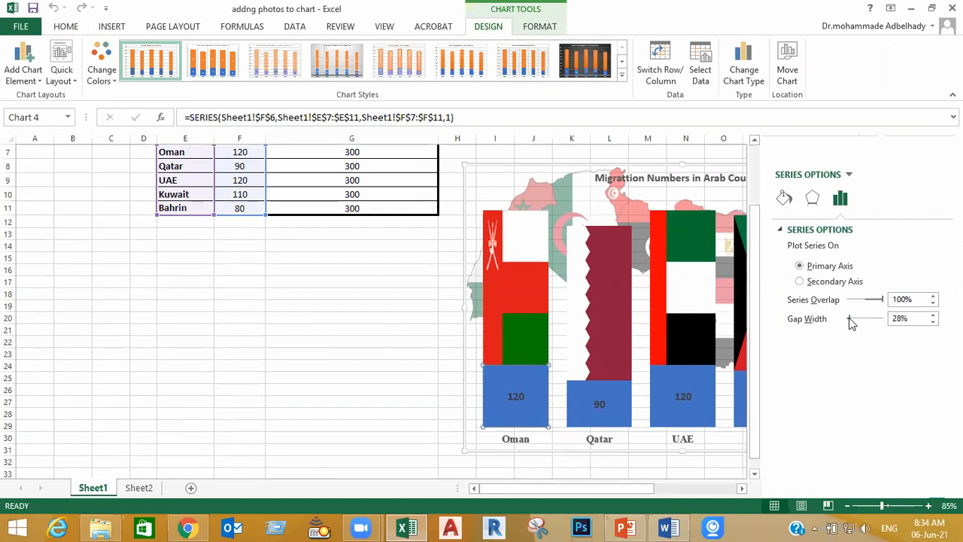
drag(853, 317, 875, 323)
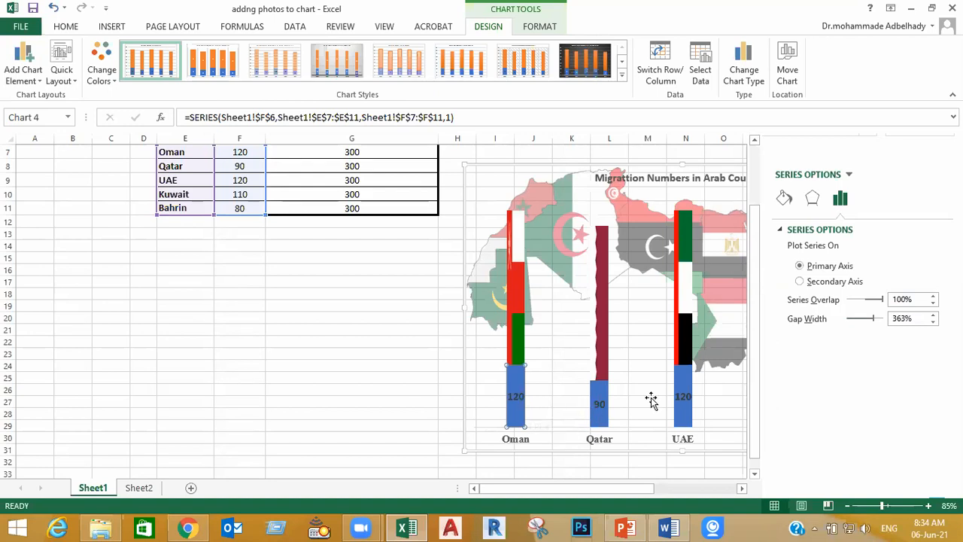
drag(873, 324, 848, 326)
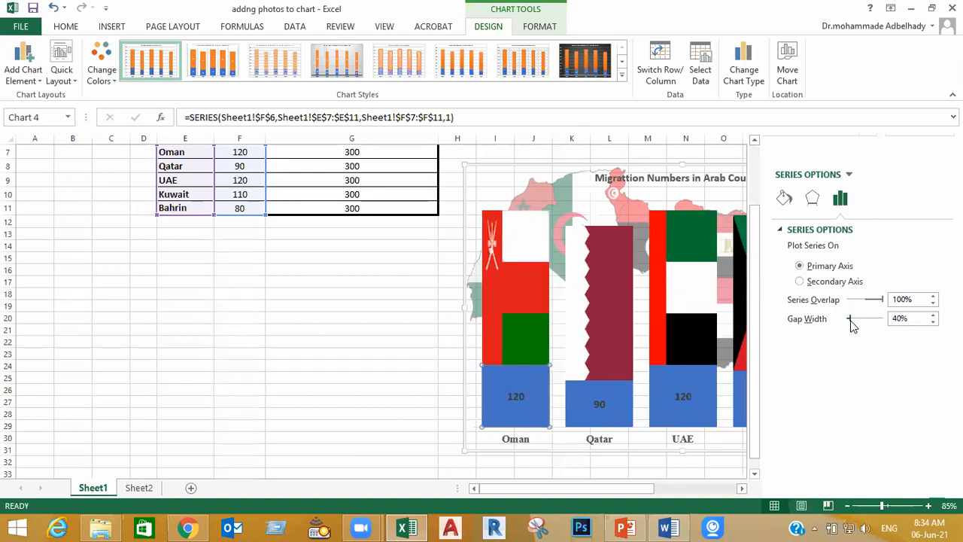
click(329, 415)
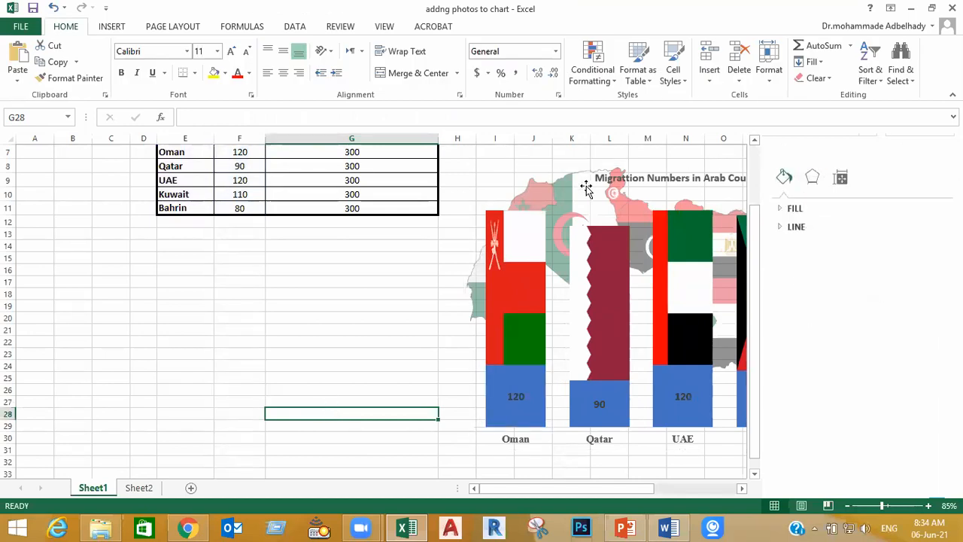
Examine the whole flag chart from Oman to Bahrin, including its plot area and map background
click(349, 293)
click(641, 308)
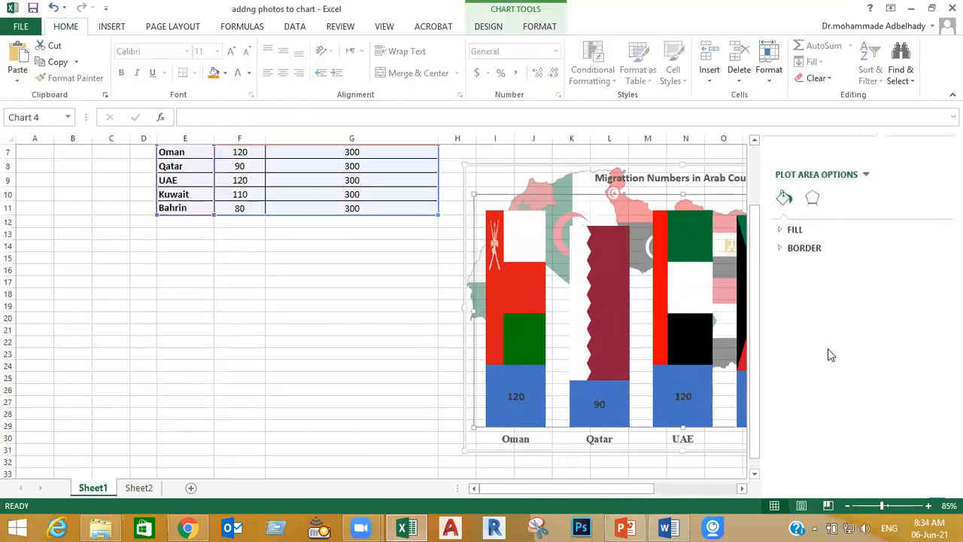
drag(618, 489, 688, 486)
click(706, 349)
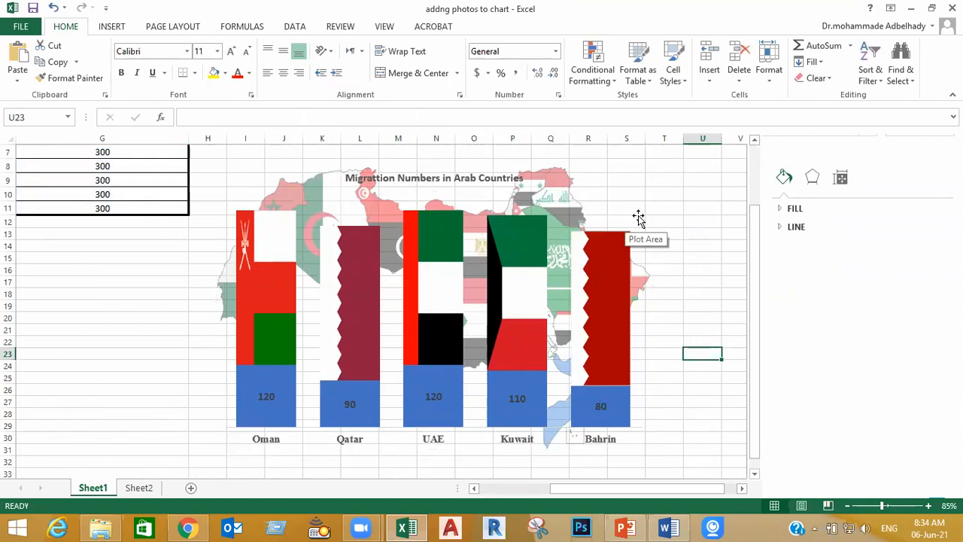
click(563, 208)
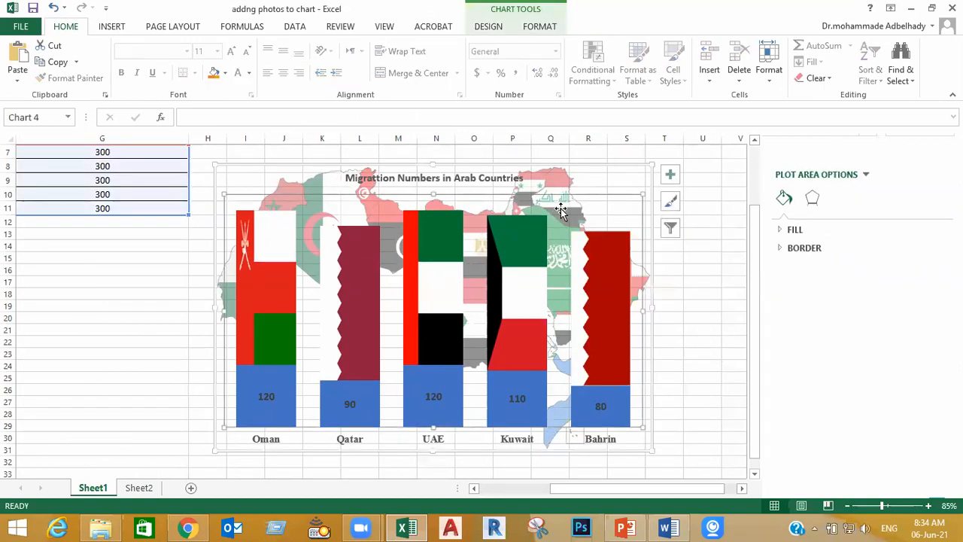
click(702, 305)
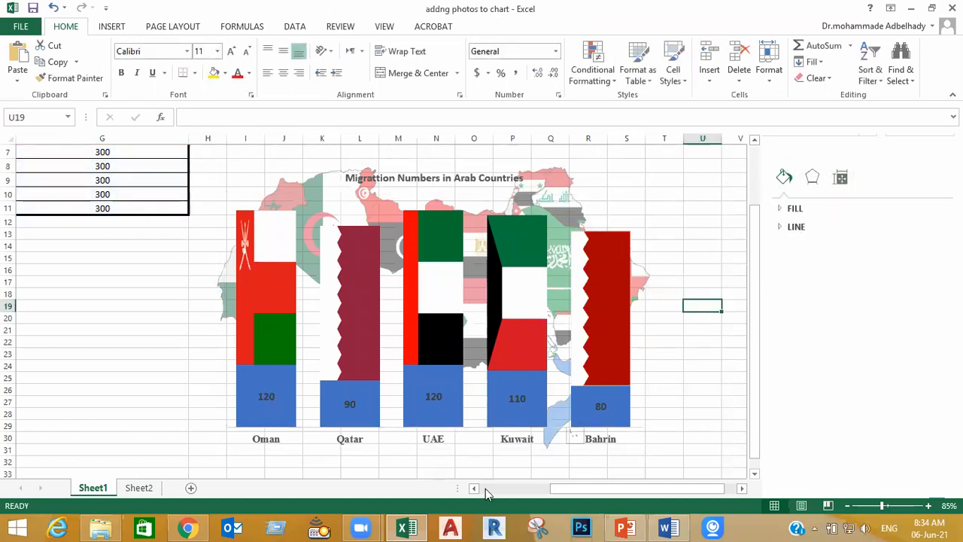
Set Kuwait's number in the migration table to 100 and check its column in the flag chart
drag(561, 488, 516, 487)
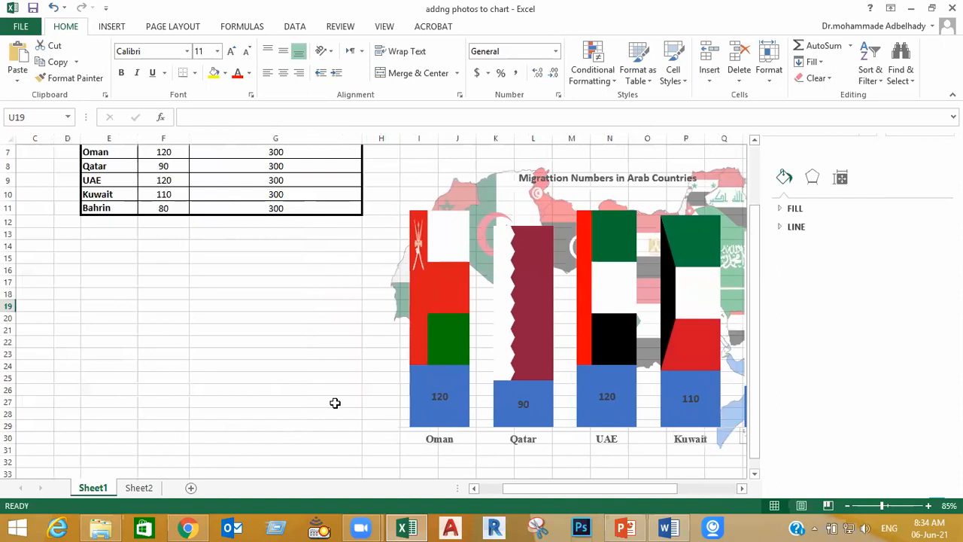
click(172, 194)
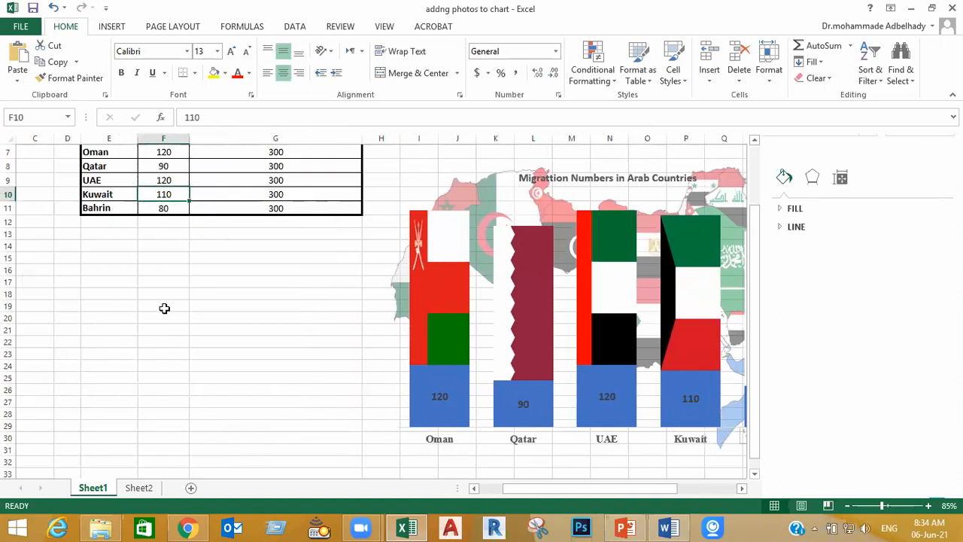
text(100)
key(Return)
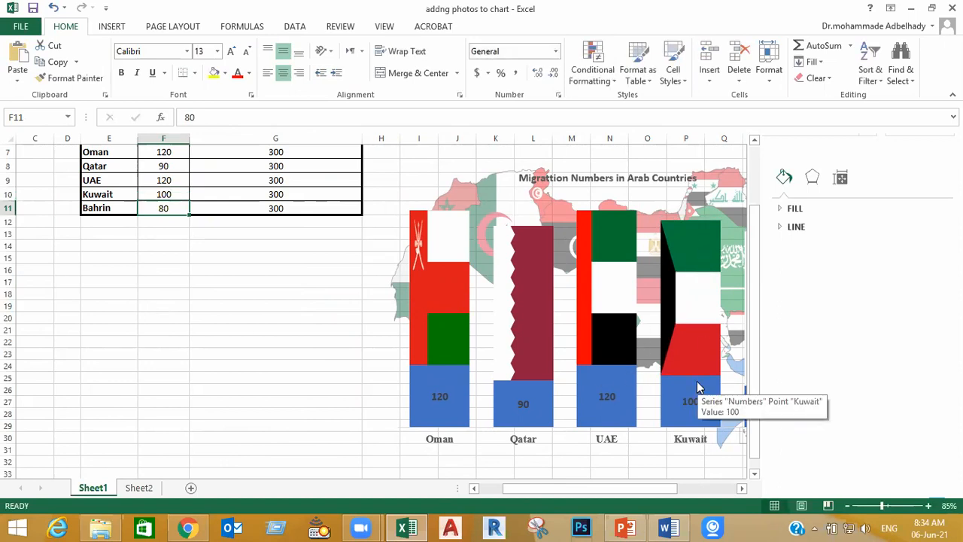
drag(529, 489, 584, 490)
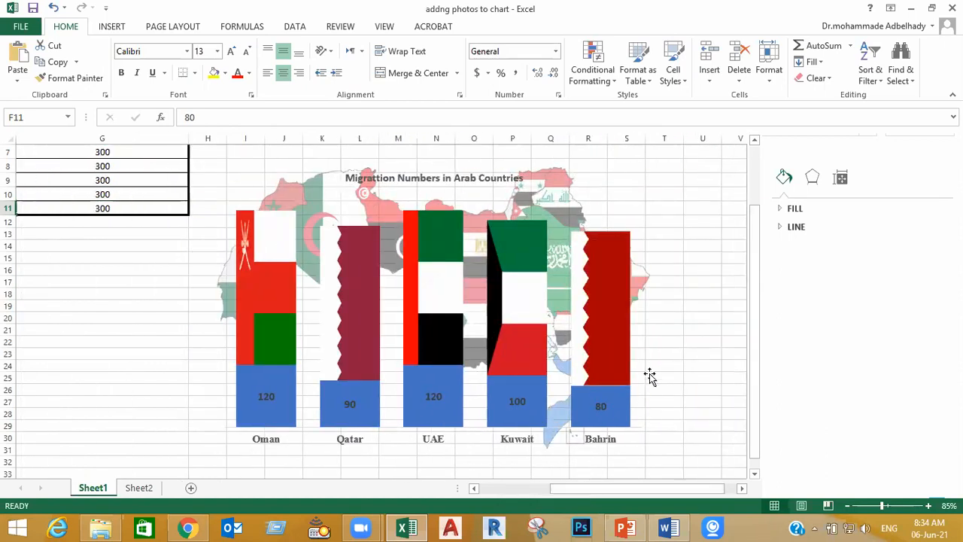